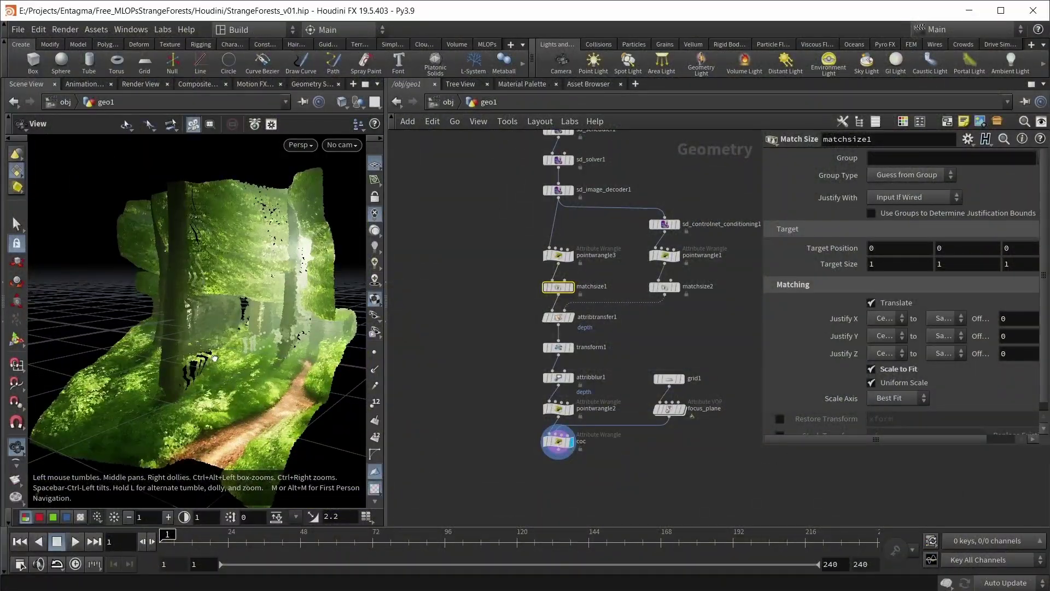
Step: Display the matchsize1 result and view the forest plane from above
left_click_drag(214, 358, 225, 379)
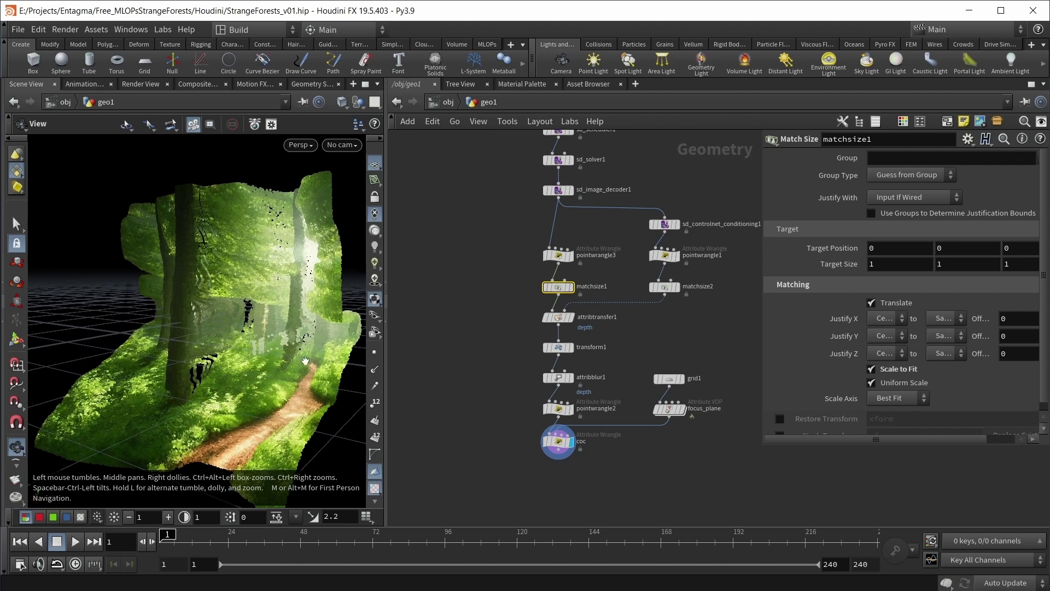
left_click(571, 286)
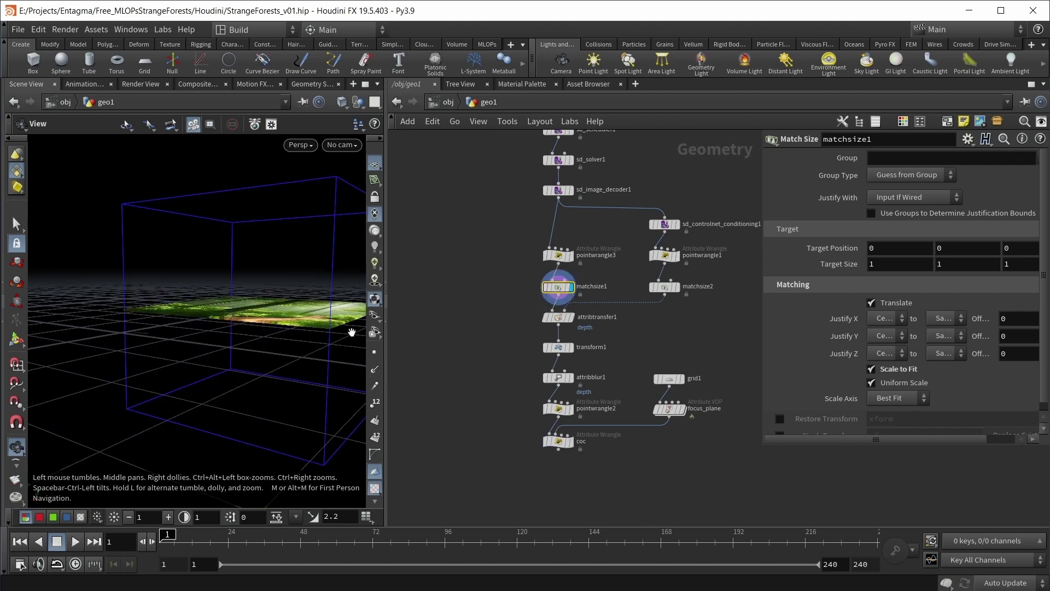
left_click_drag(297, 321, 236, 330)
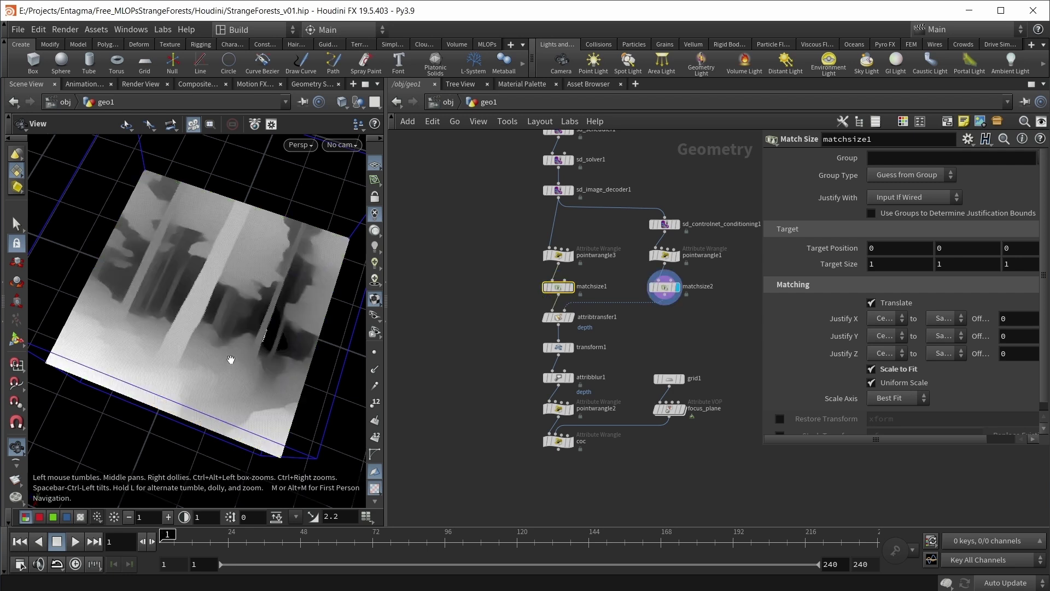
Step: Display the coc node's result and orbit the forest to a frontal angle
mouse_move(676, 224)
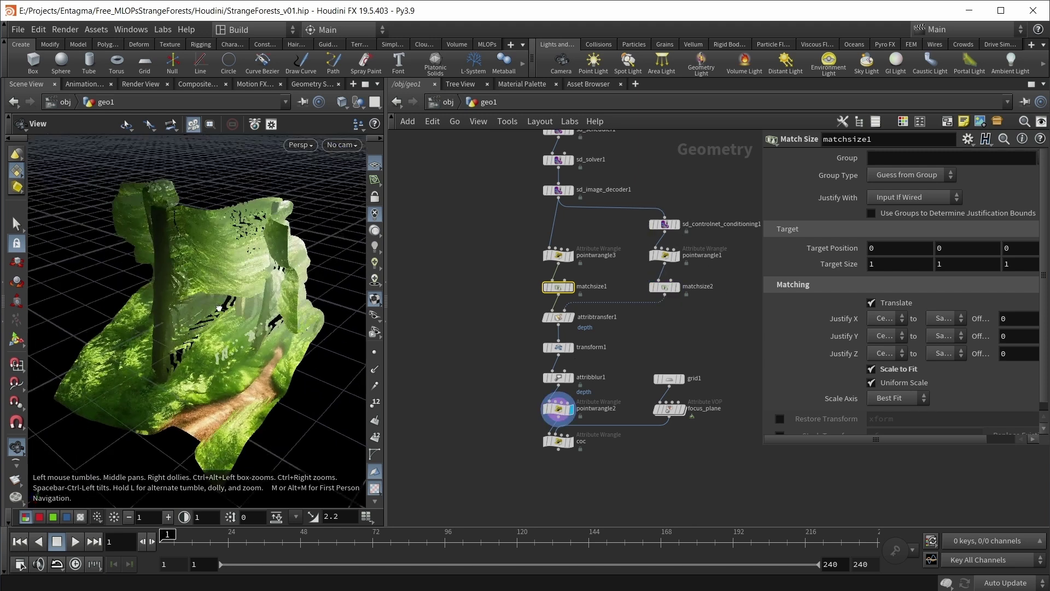
left_click_drag(219, 307, 241, 318)
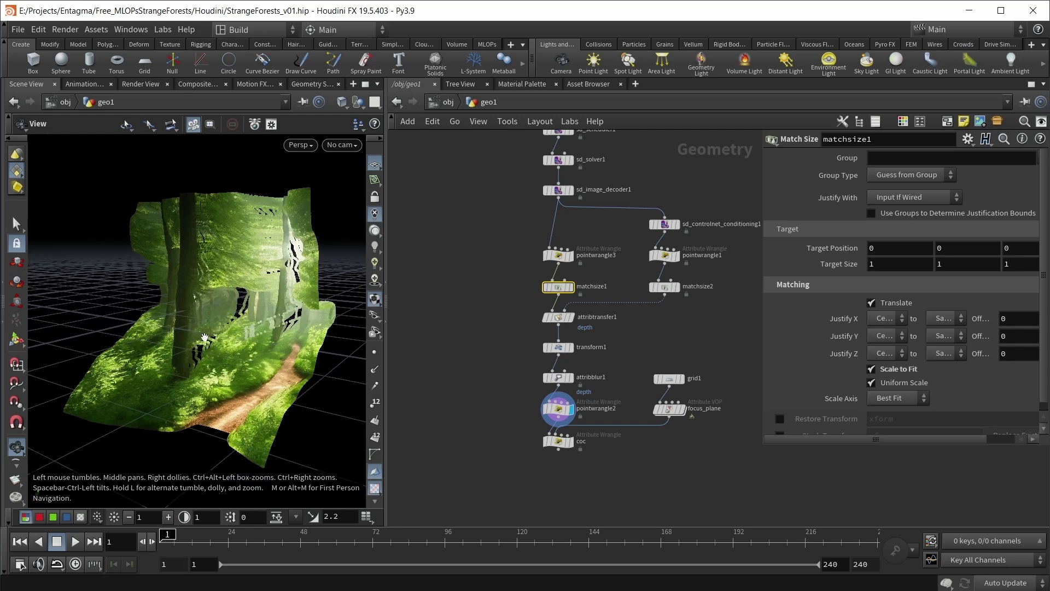
mouse_move(577, 446)
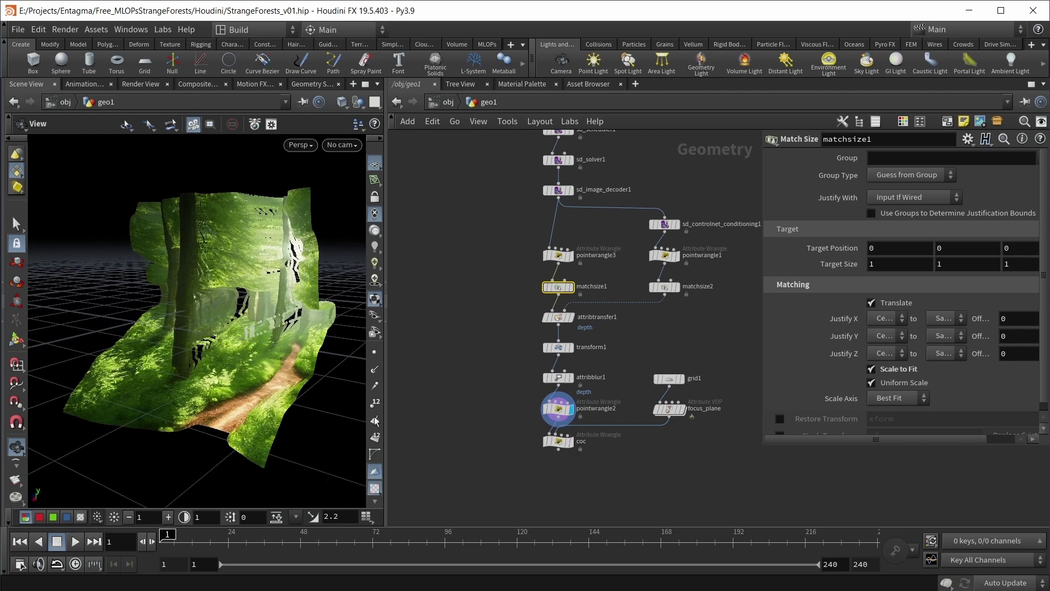
left_click(571, 442)
left_click_drag(235, 334, 263, 354)
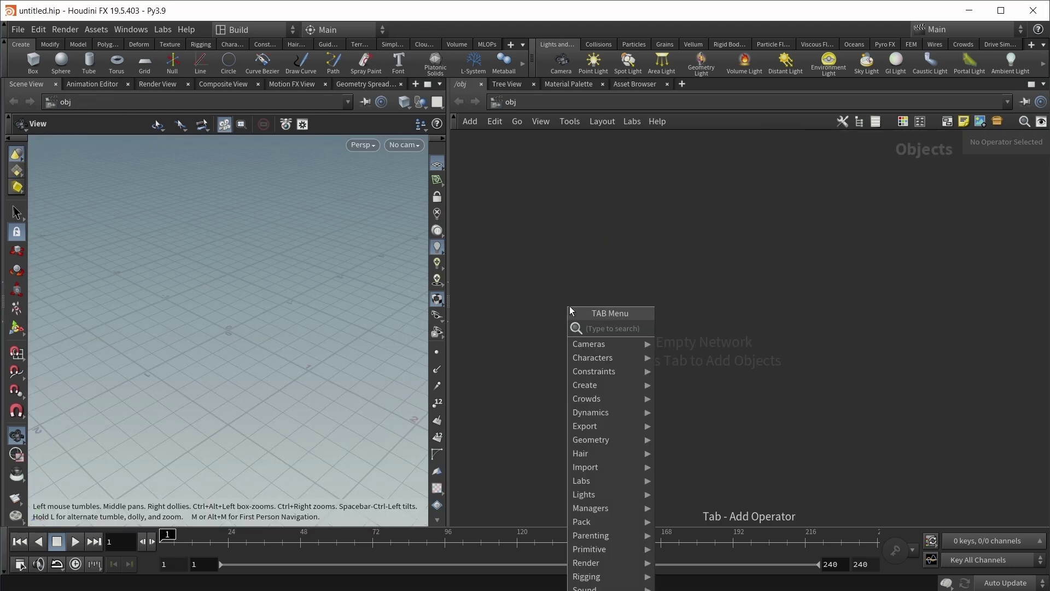
Step: Create a geo1 Geometry object and dive inside it
type("geo")
key("Return")
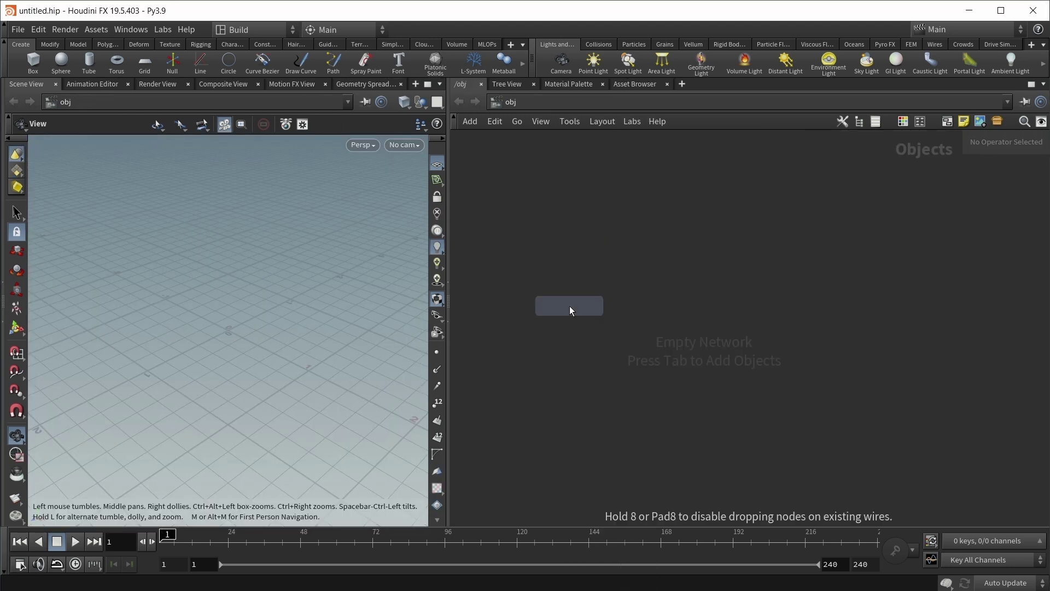
left_click(569, 306)
key("Return")
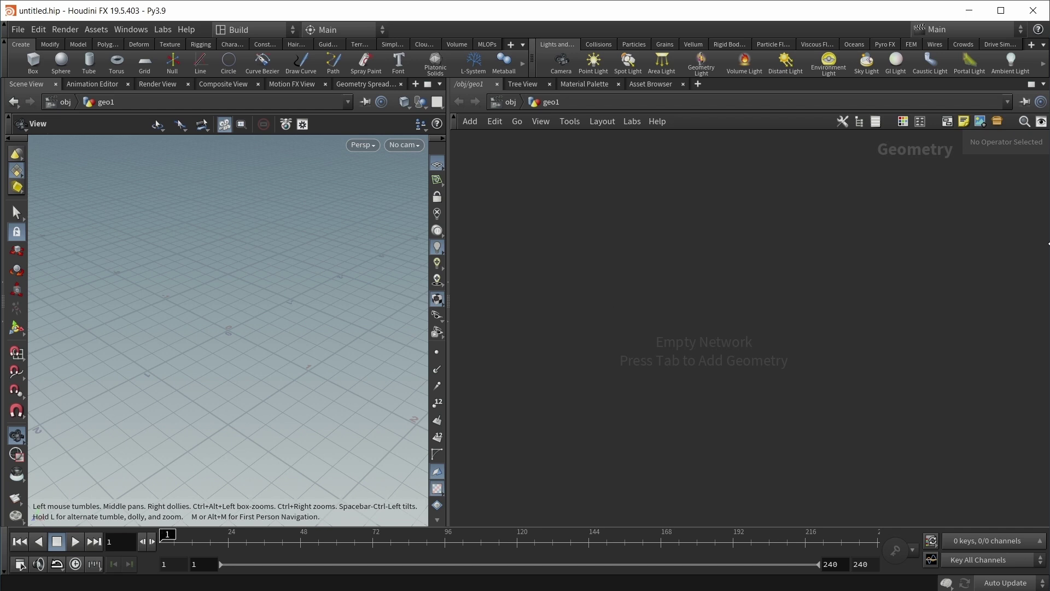
Step: Add an MLOPs SD Prompt Create node inside geo1
key("Tab")
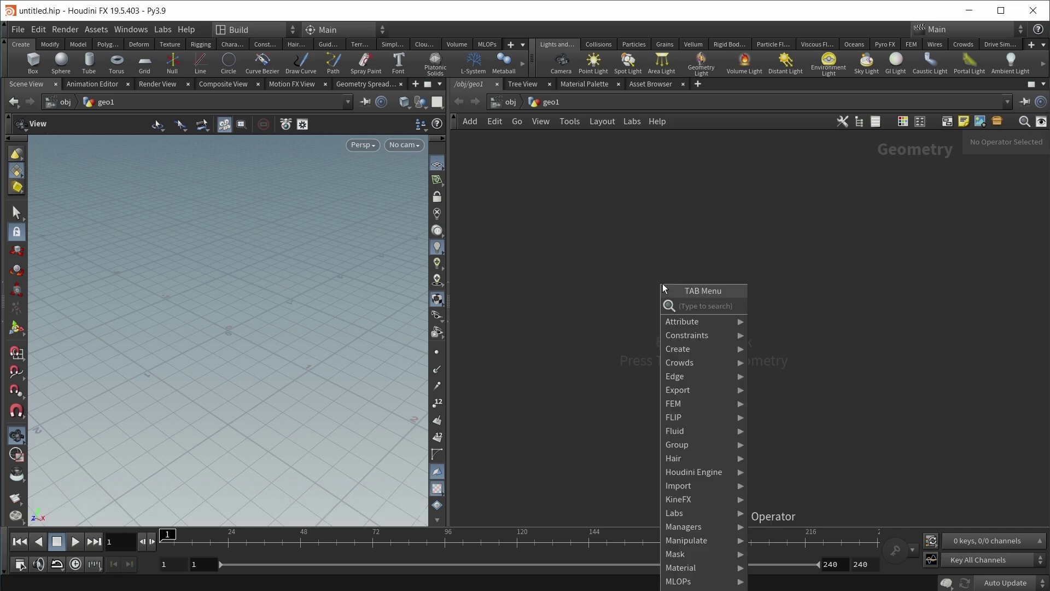
type("prom")
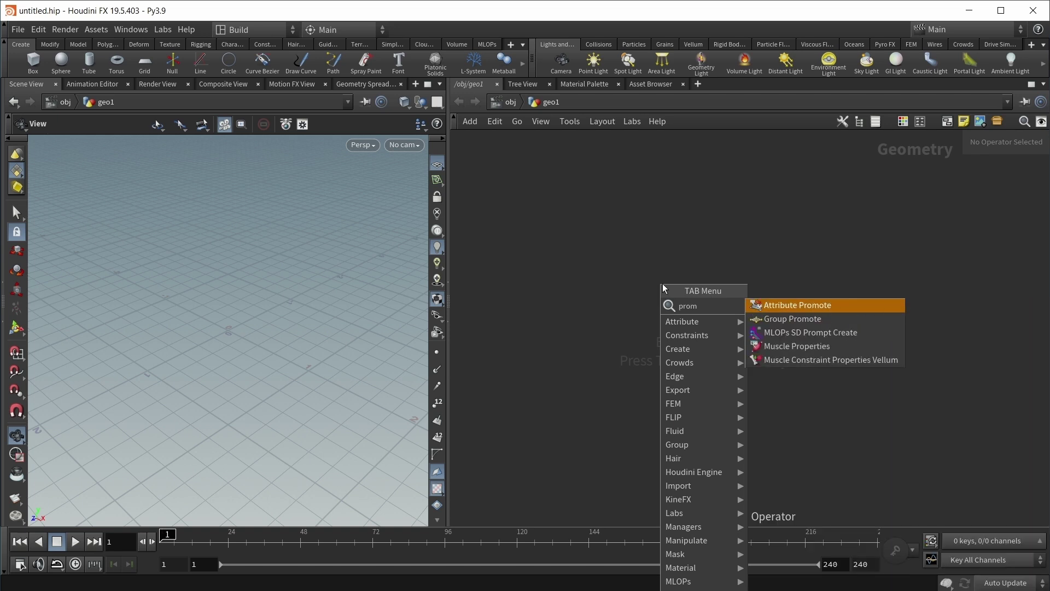
key("Down")
key("Down")
key("Return")
left_click(664, 285)
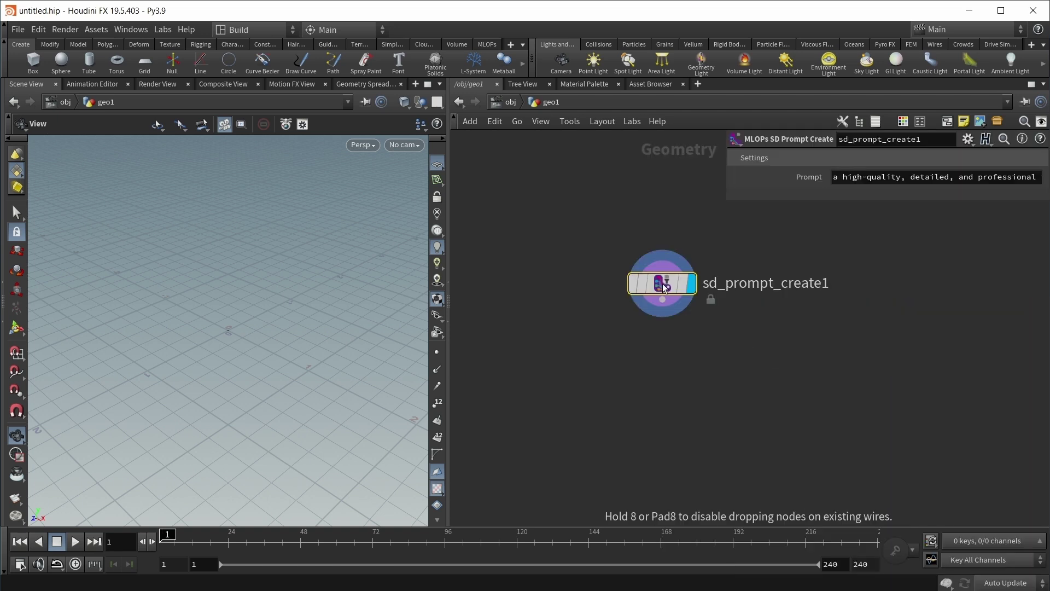
Step: Set the Prompt to 'photo of a lush green forest, high quality, highly detailed, 8k, beautiful'
left_click_drag(728, 182, 499, 188)
left_click(718, 176)
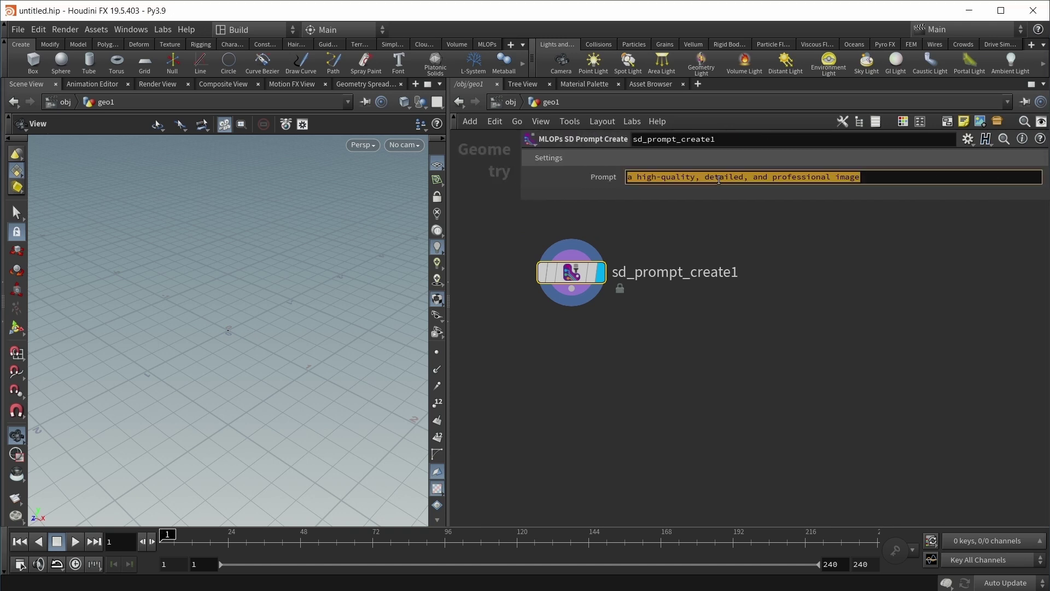
type("photo")
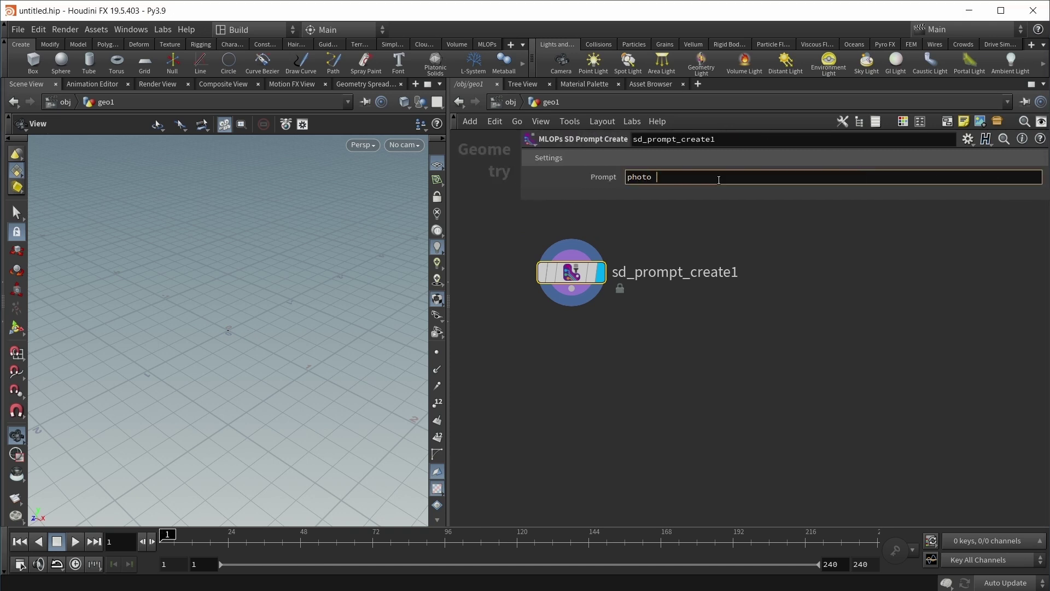
type(" of a lu forest")
key("Left")
key("Left")
key("Left")
key("Left")
key("Left")
key("Left")
key("Left")
type("lush green")
key("End")
type(", high quality, highly detailed")
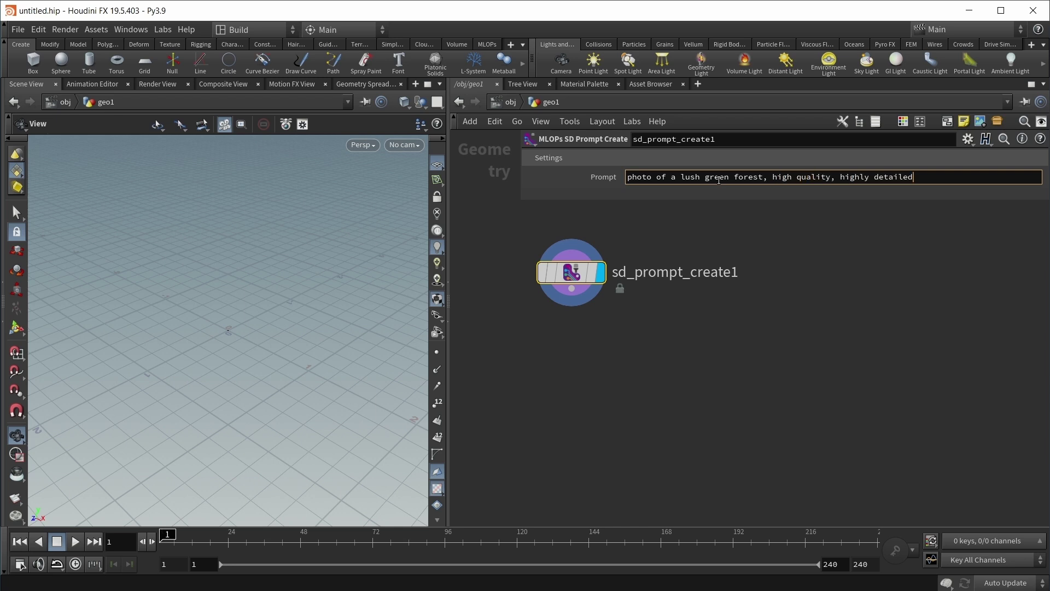
type(", 8k, beautiful")
Step: Duplicate the prompt node and set its Prompt to 'ugly, mangled, bad, disfigured, low detail, cheap'
key("ctrl+c")
key("ctrl+v")
left_click(853, 272)
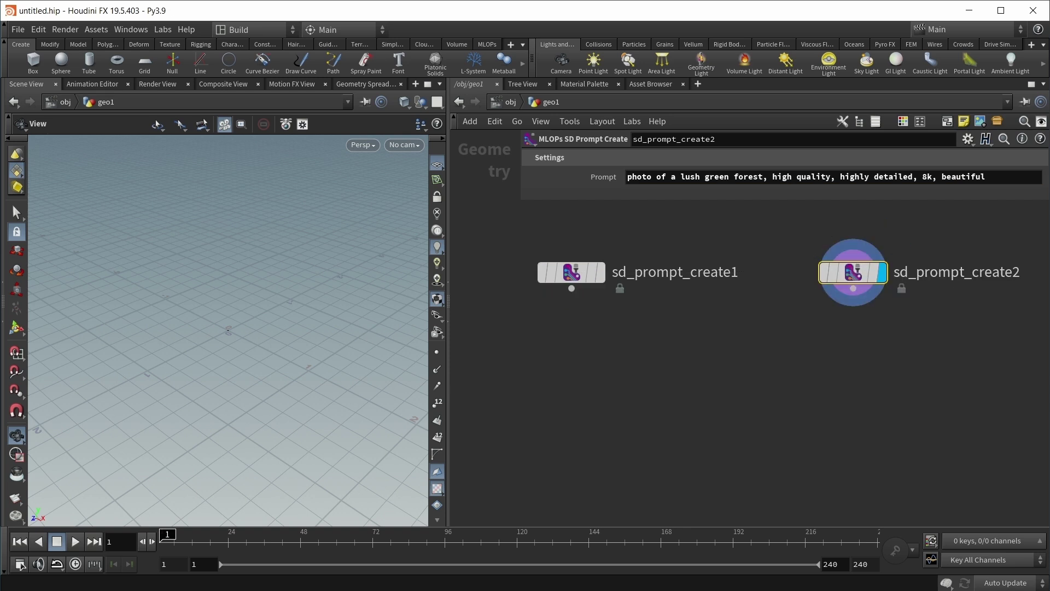
left_click(1001, 177)
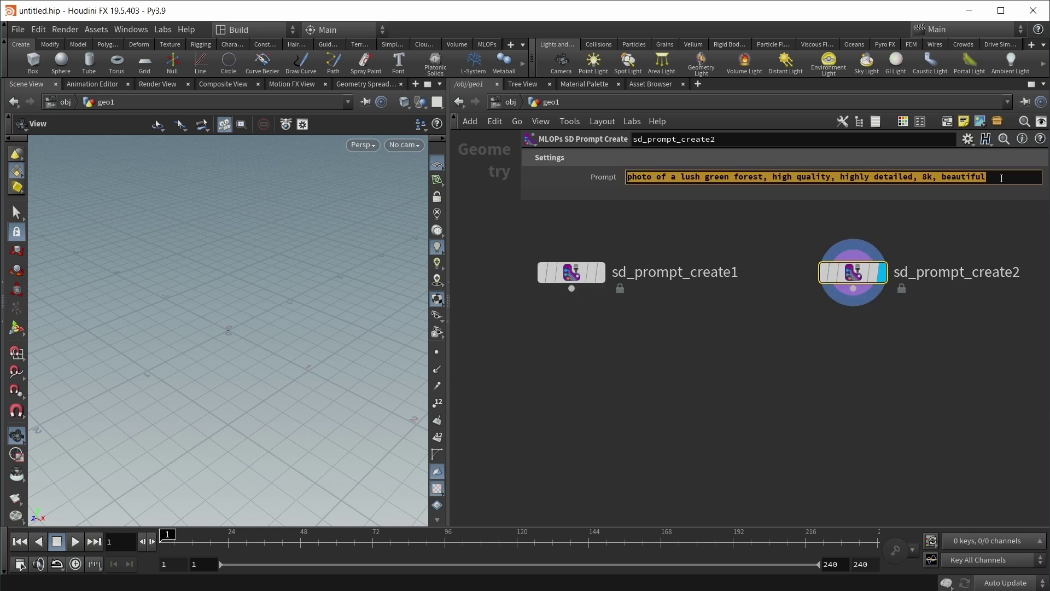
key("BackSpace")
type("ugly, ")
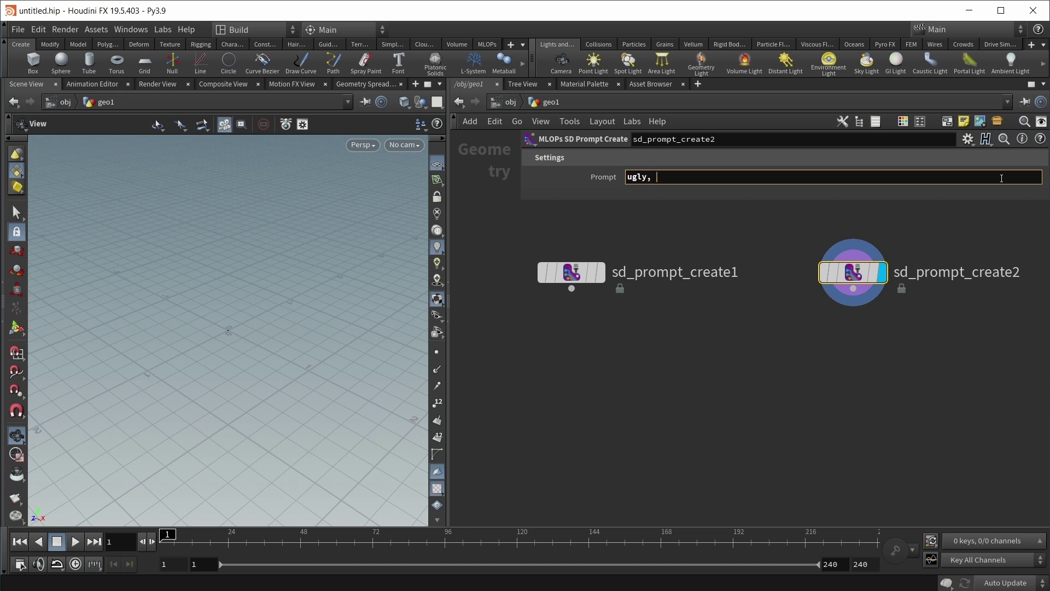
type("mangled, bad, disfigured, low de")
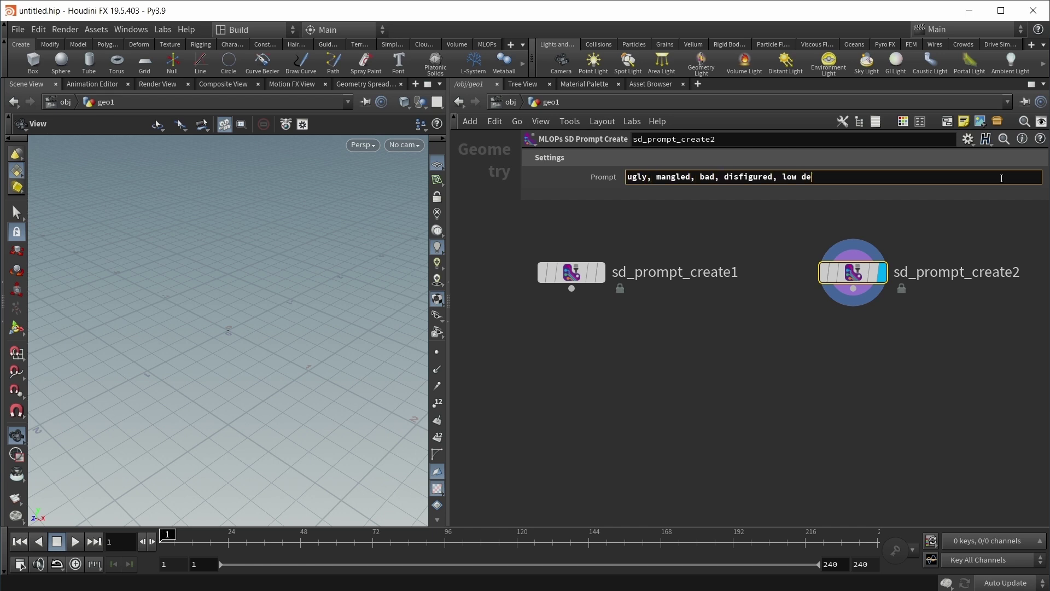
type("tail, cheap")
Step: Wire each prompt through a tokenizer into sd_text_encoder1, display it, and tidy the layout
left_click(638, 380)
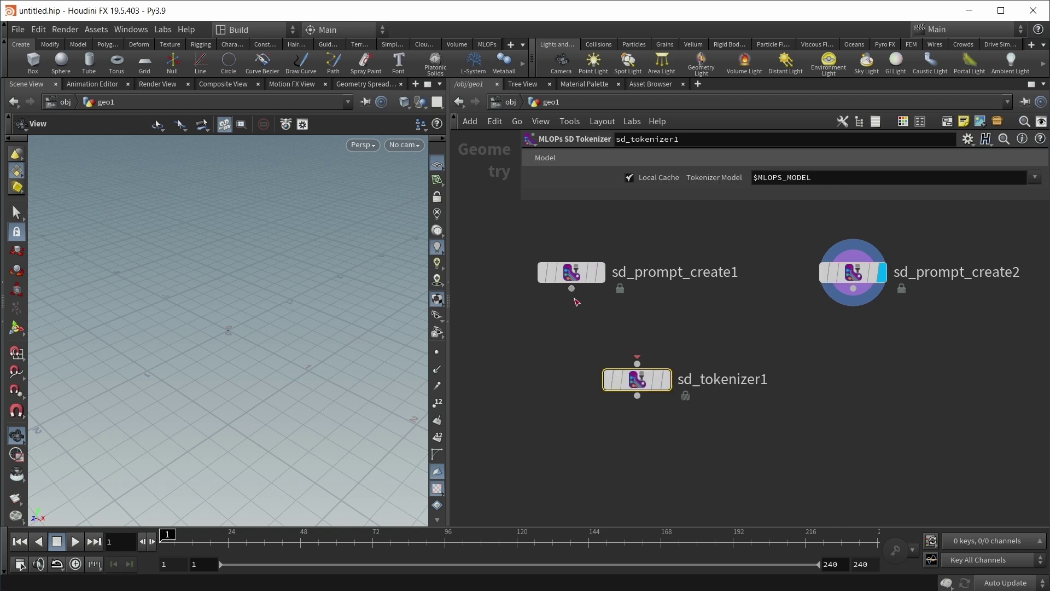
left_click_drag(572, 288, 569, 346)
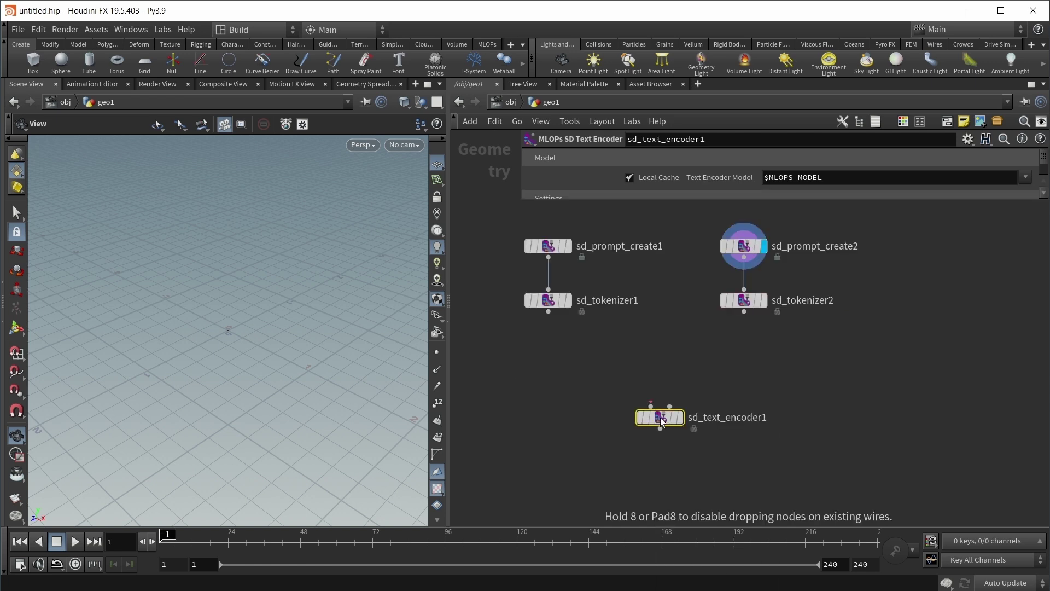
left_click_drag(661, 418, 636, 382)
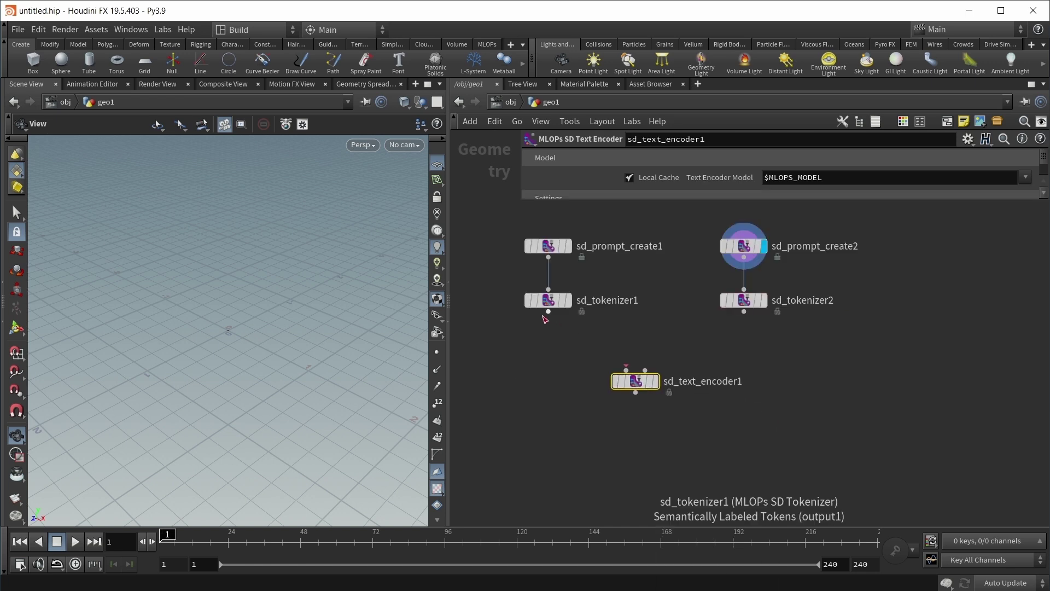
left_click_drag(548, 312, 626, 370)
left_click_drag(744, 312, 645, 371)
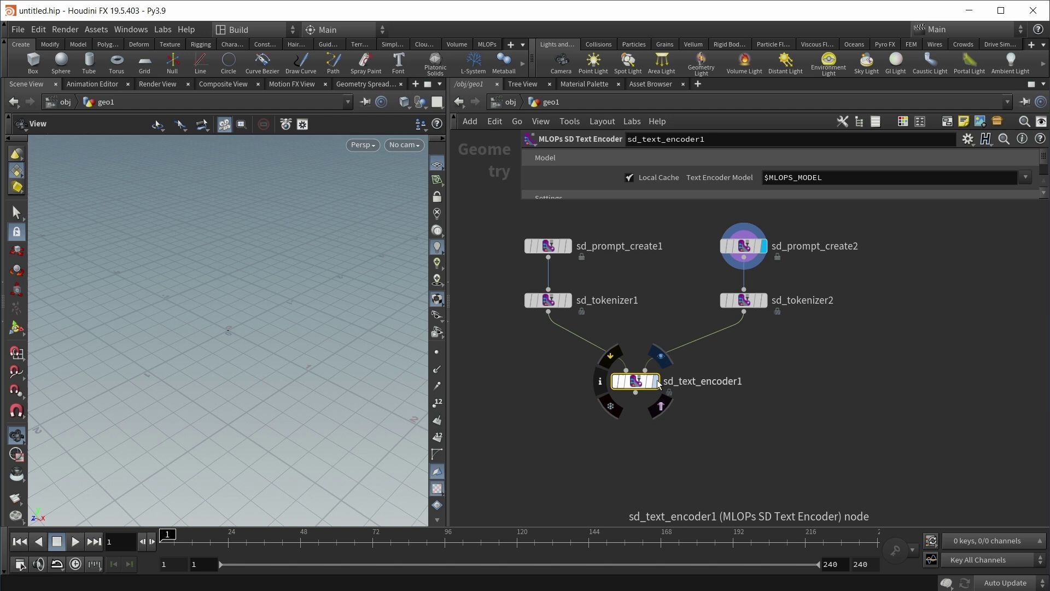
left_click(659, 383)
key("l")
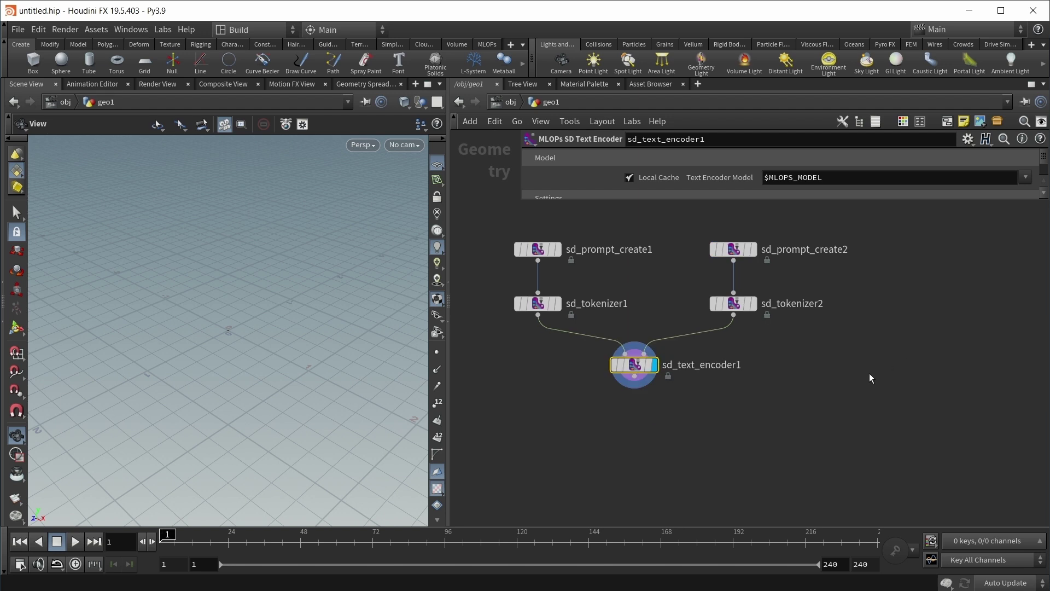
Step: Add a 768×768 latent noise generator beside the text encoder
key("Tab")
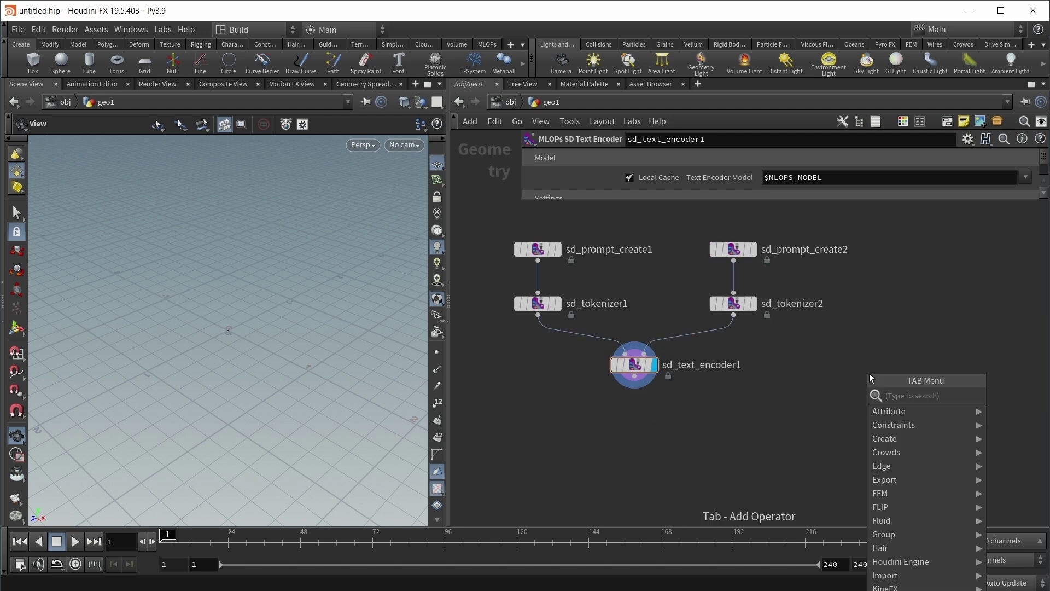
type("latent")
key("Return")
left_click(870, 374)
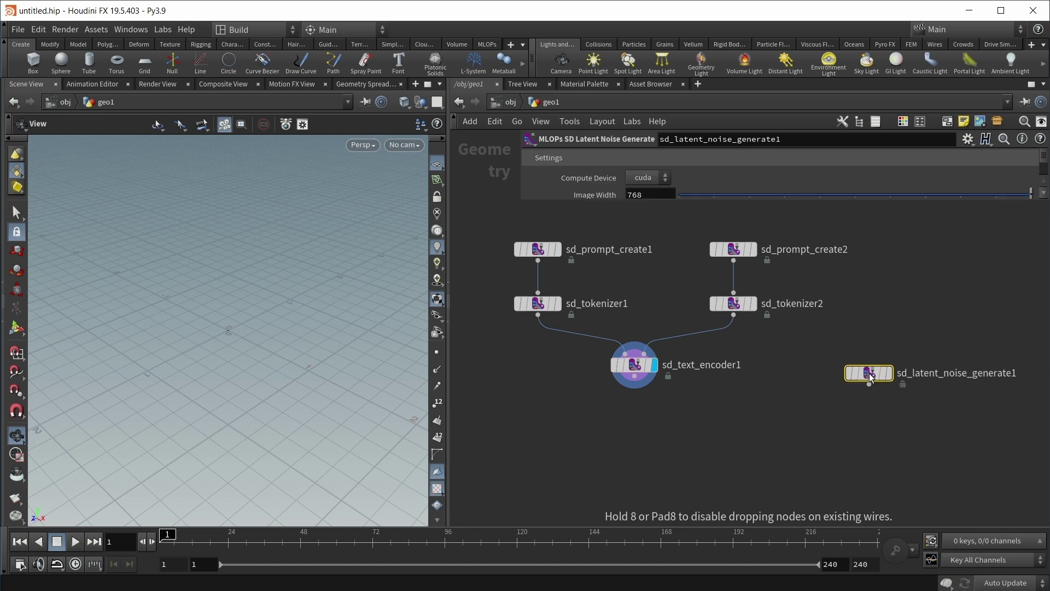
left_click_drag(869, 373, 836, 365)
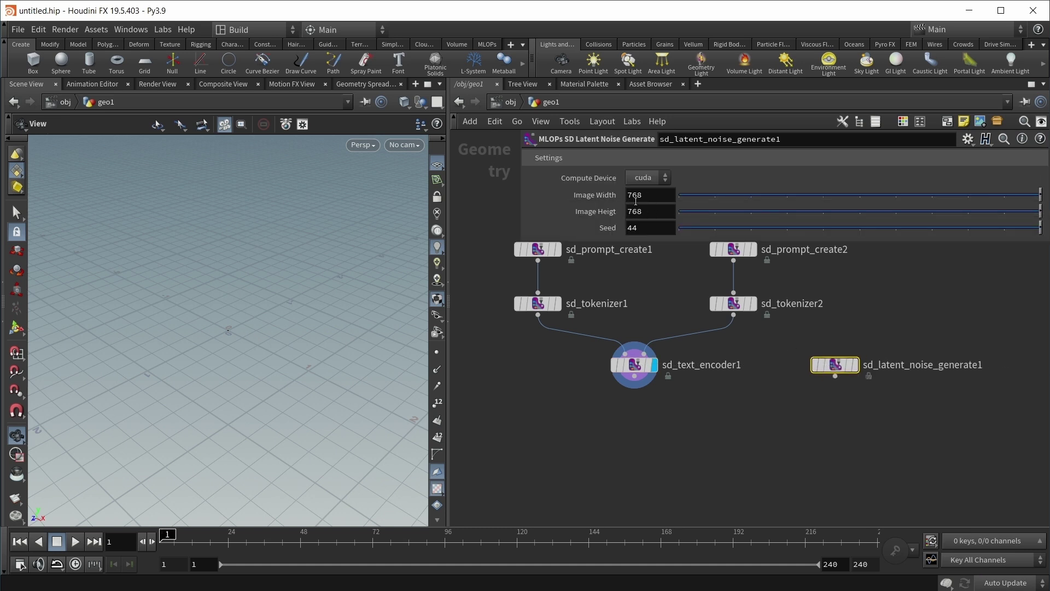
Step: Add sd_scheduler1 below the text encoder and feed it the encoder's output
key("Tab")
type("scheduler")
key("Return")
left_click(747, 441)
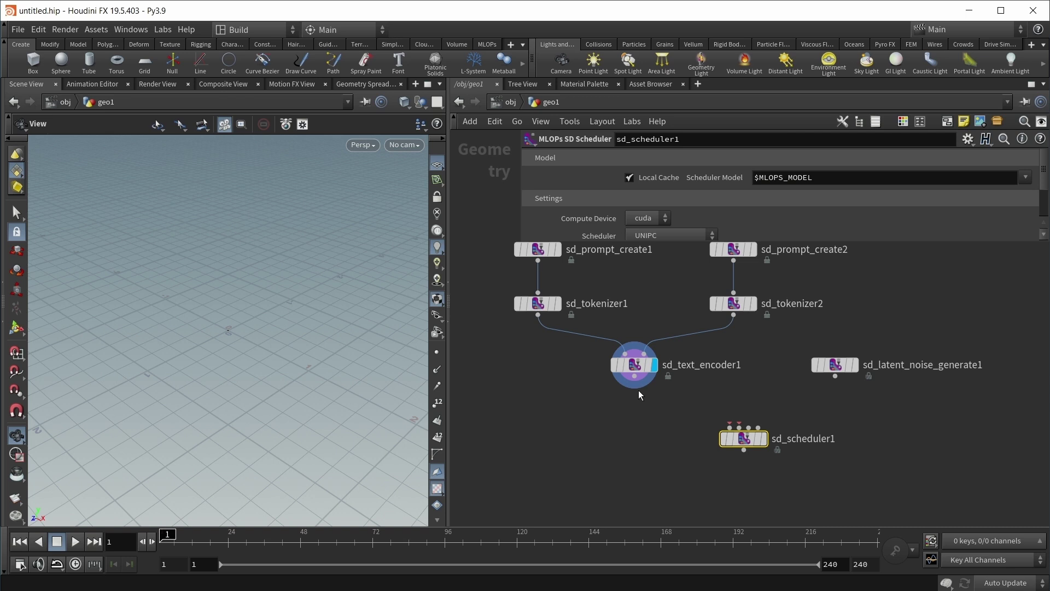
left_click_drag(638, 381, 735, 427)
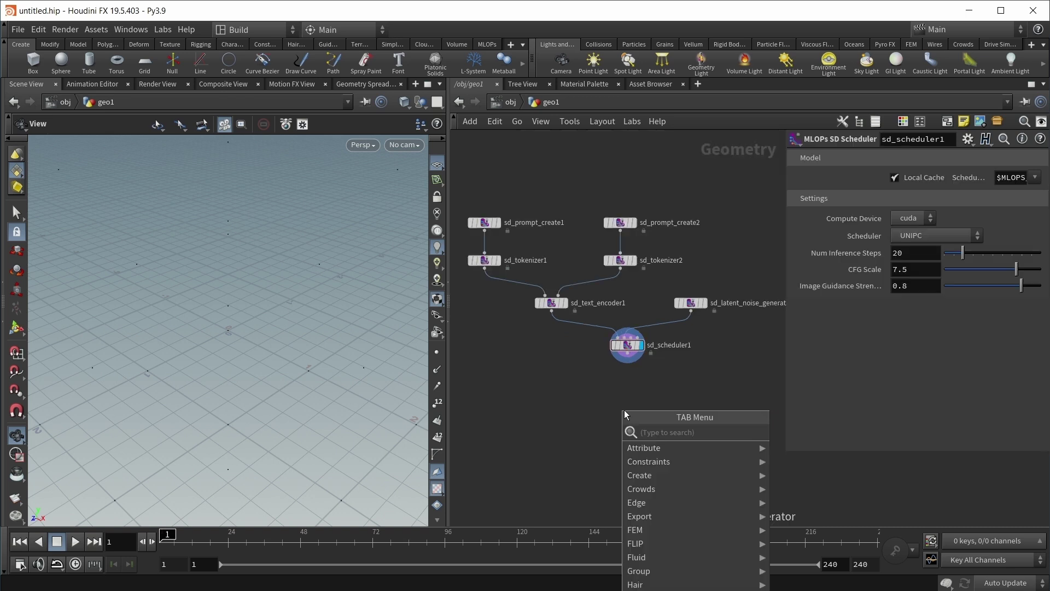
Step: Add sd_solver1 below the scheduler and frame its point grid in the viewport
type("solver")
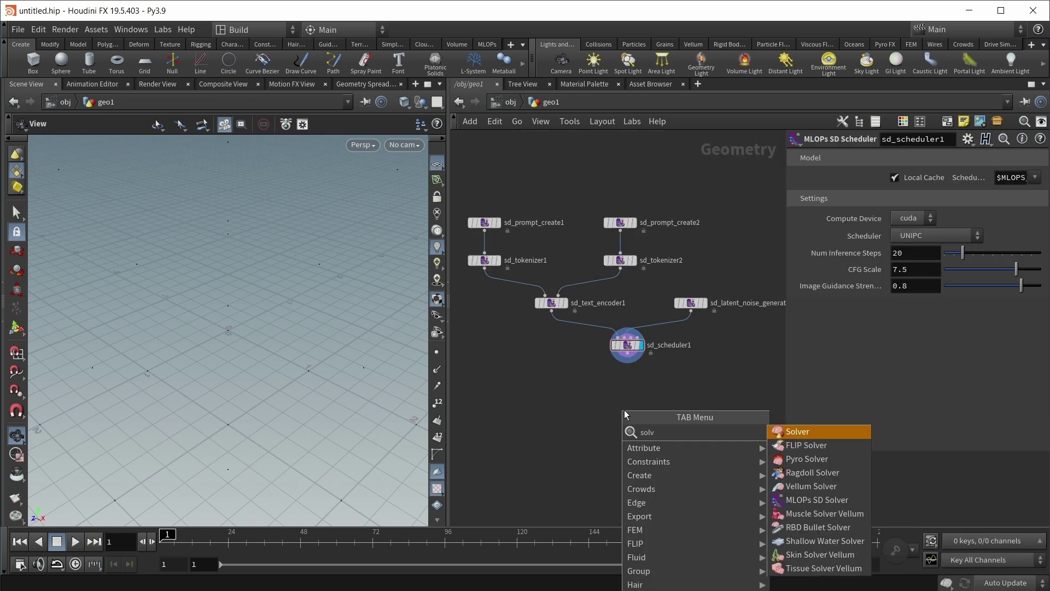
key("Down")
key("Down")
key("Down")
key("Down")
key("Down")
key("Down")
key("Up")
key("Return")
left_click(627, 414)
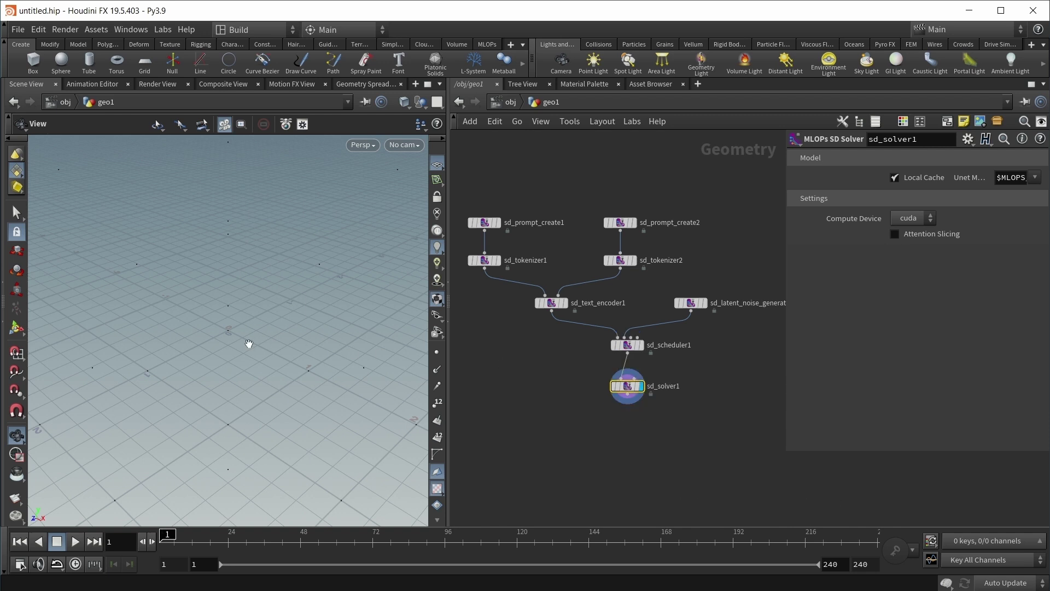
key("h")
left_click_drag(246, 340, 237, 401)
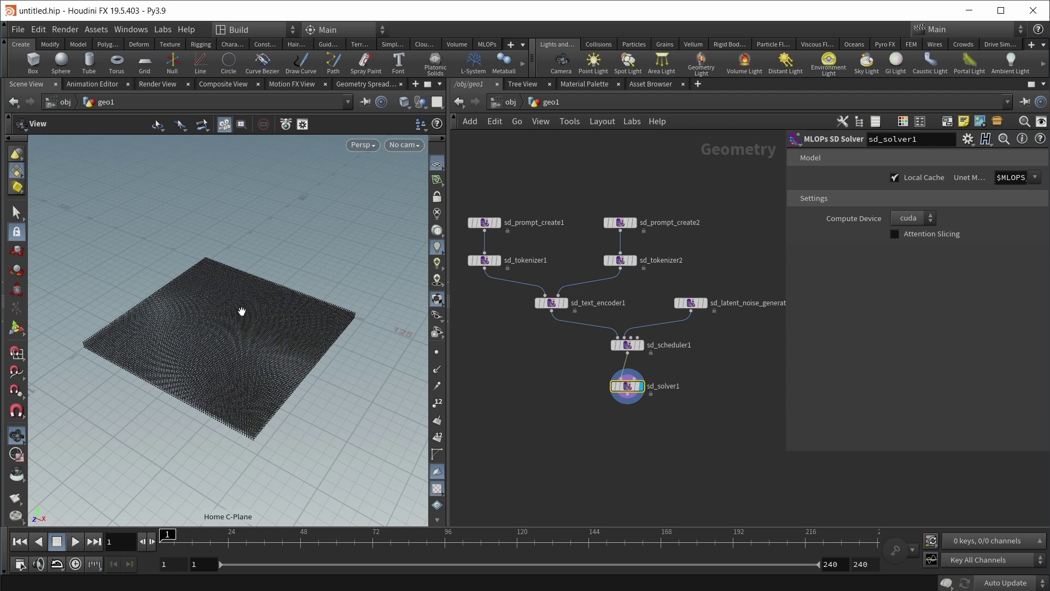
middle_click_drag(598, 450, 590, 404)
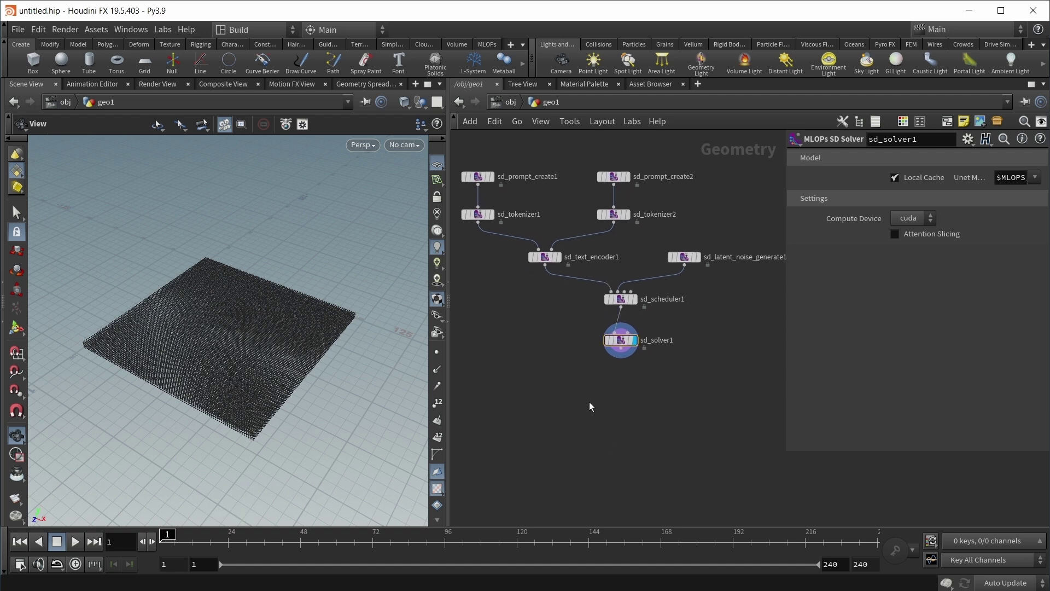
Step: Add an MLOPs SD Image Decoder under sd_solver1 to view the forest image
key("Tab")
type("sd")
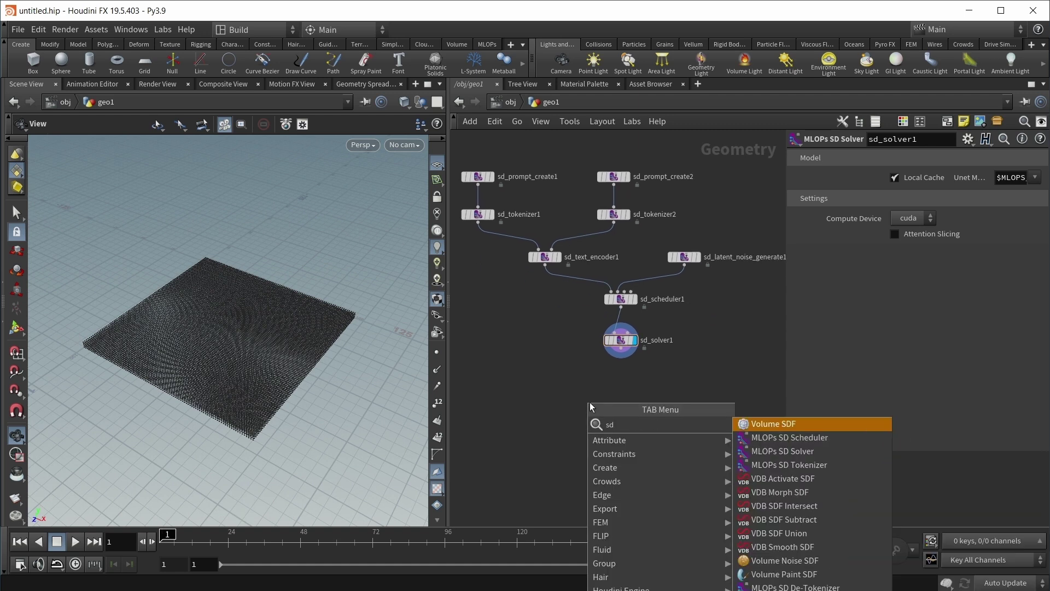
type(" im")
key("Down")
key("Return")
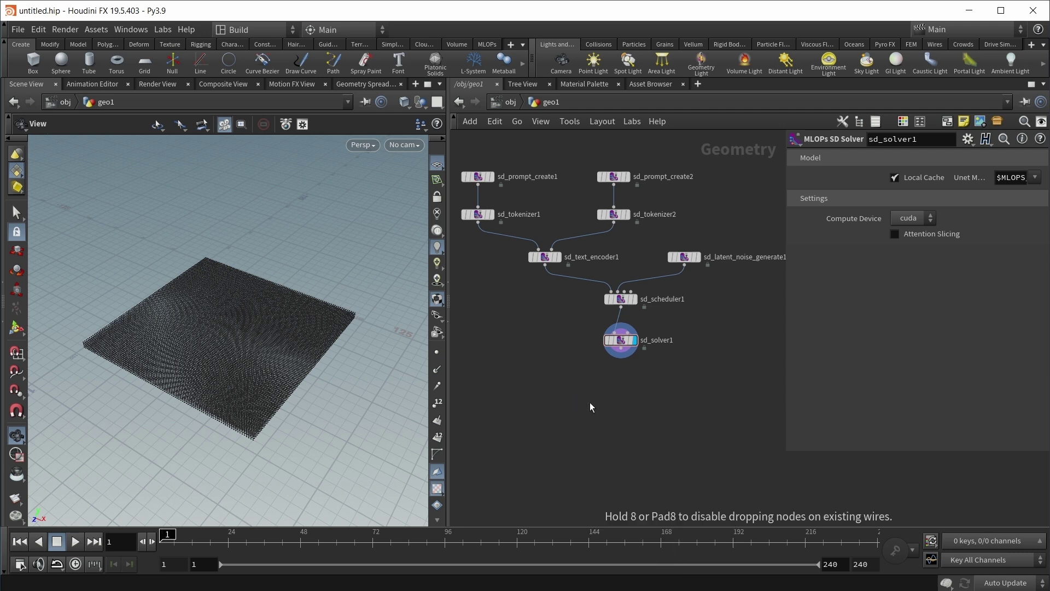
left_click(589, 402)
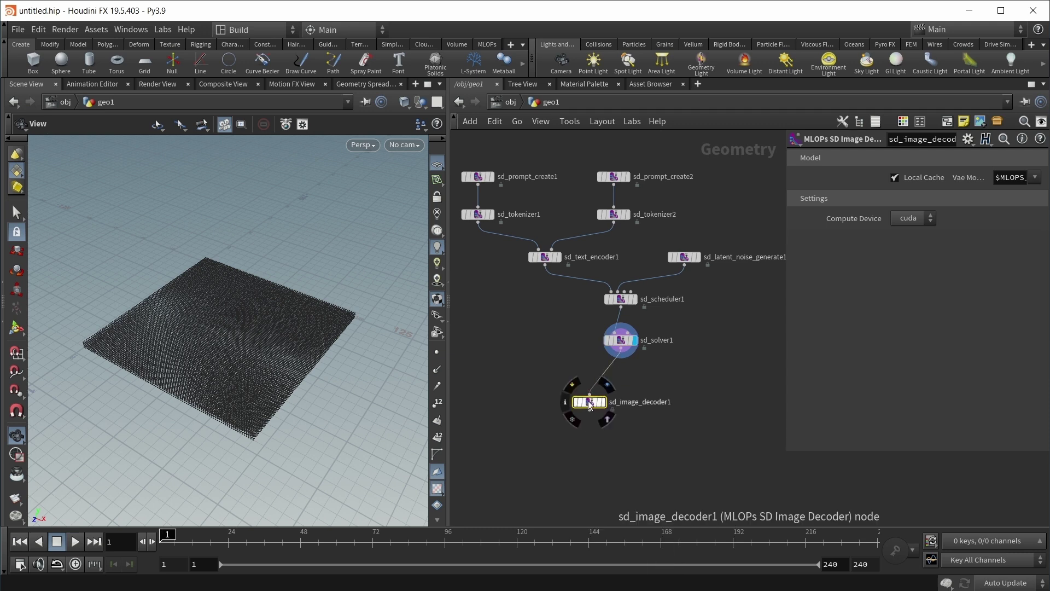
left_click_drag(589, 402, 621, 383)
left_click_drag(257, 361, 273, 346)
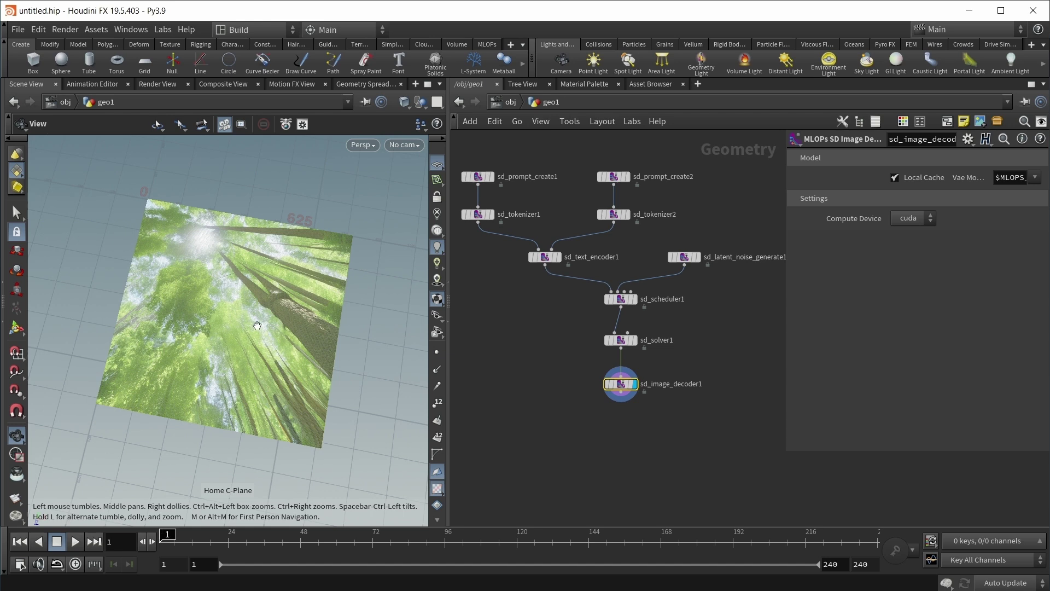
Step: Set the latent noise generator's Seed to 3
middle_click_drag(694, 288, 687, 297)
left_click(676, 265)
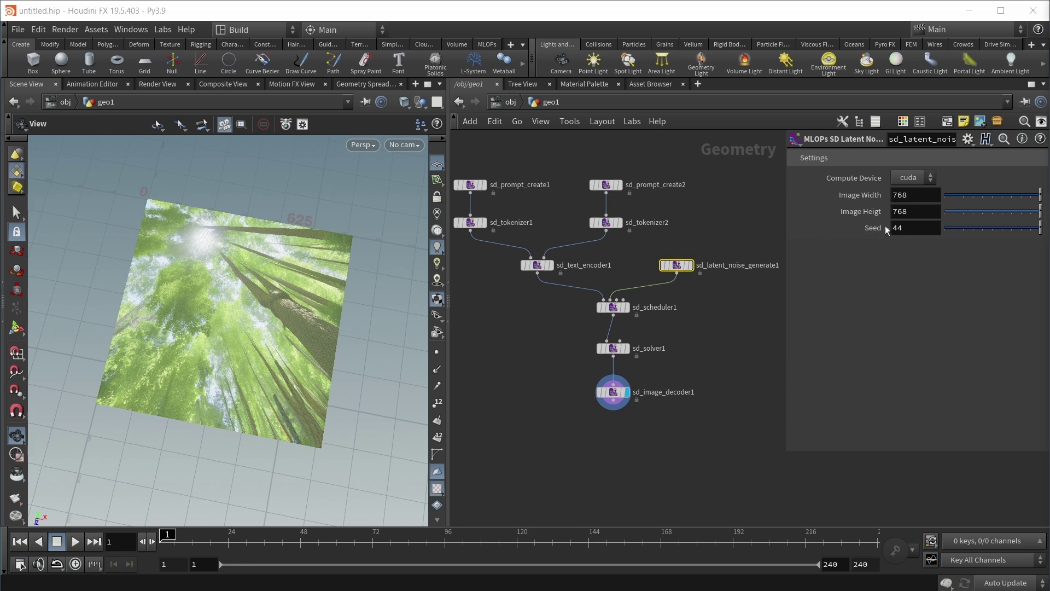
left_click(913, 228)
type("3")
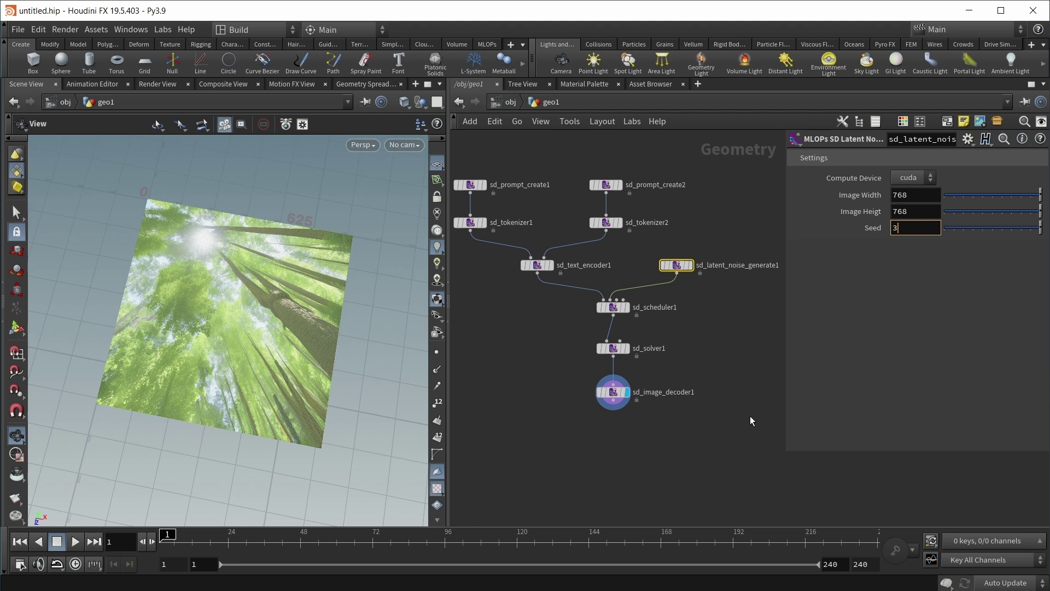
key("Return")
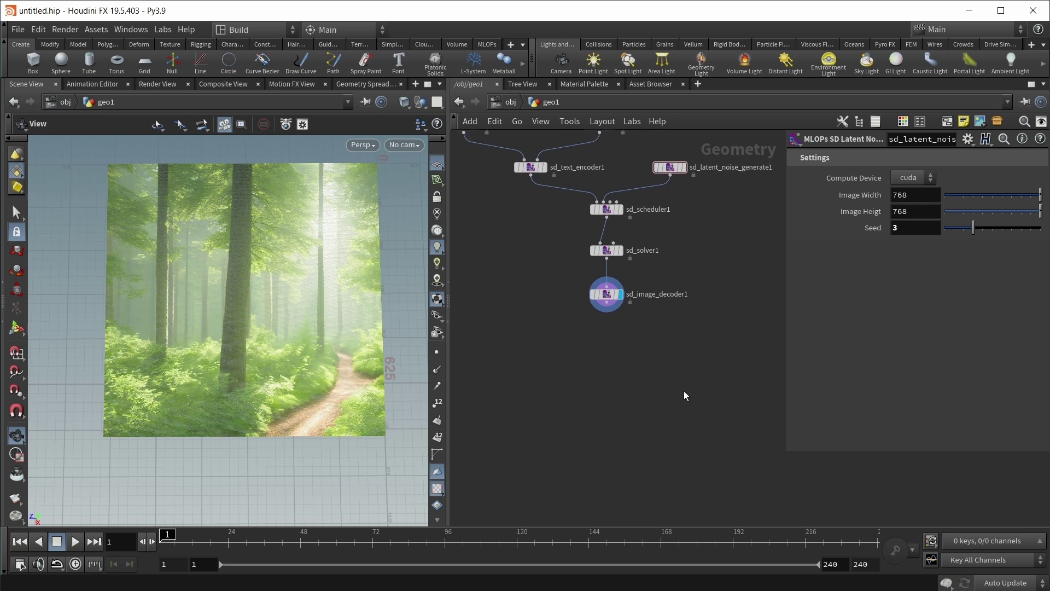
Step: Add and display a ControlNet Conditioning node below sd_image_decoder1, set to Depth Estimation
key("Tab")
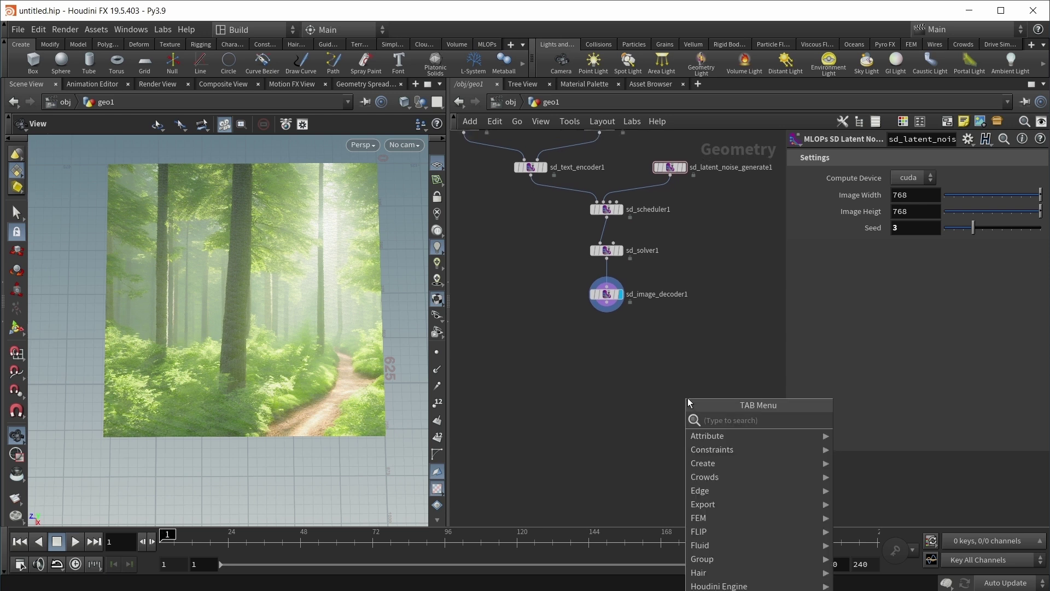
type("contr")
key("Down")
key("Down")
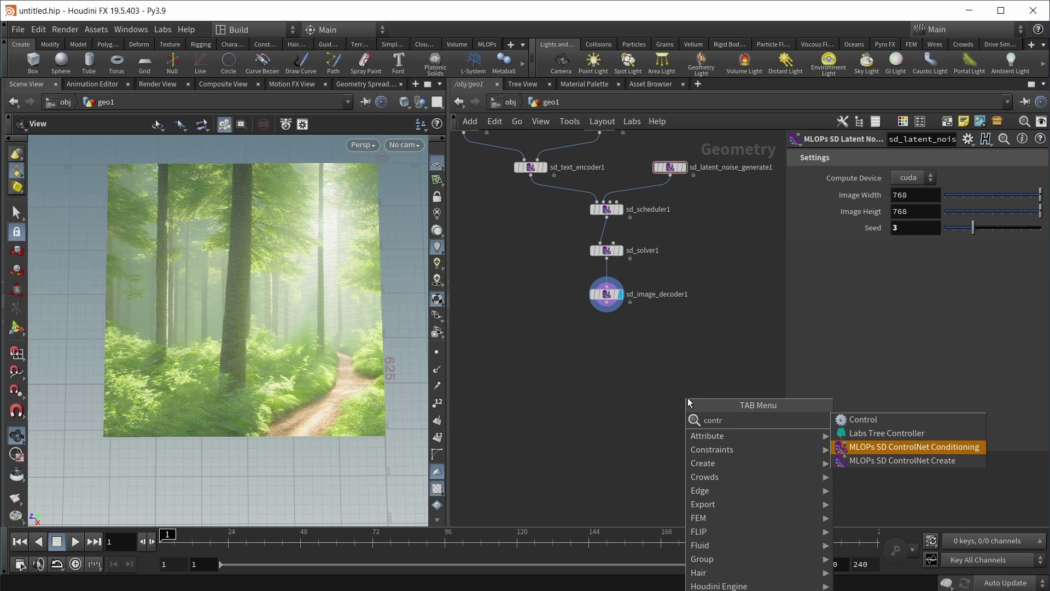
key("Return")
left_click(687, 398)
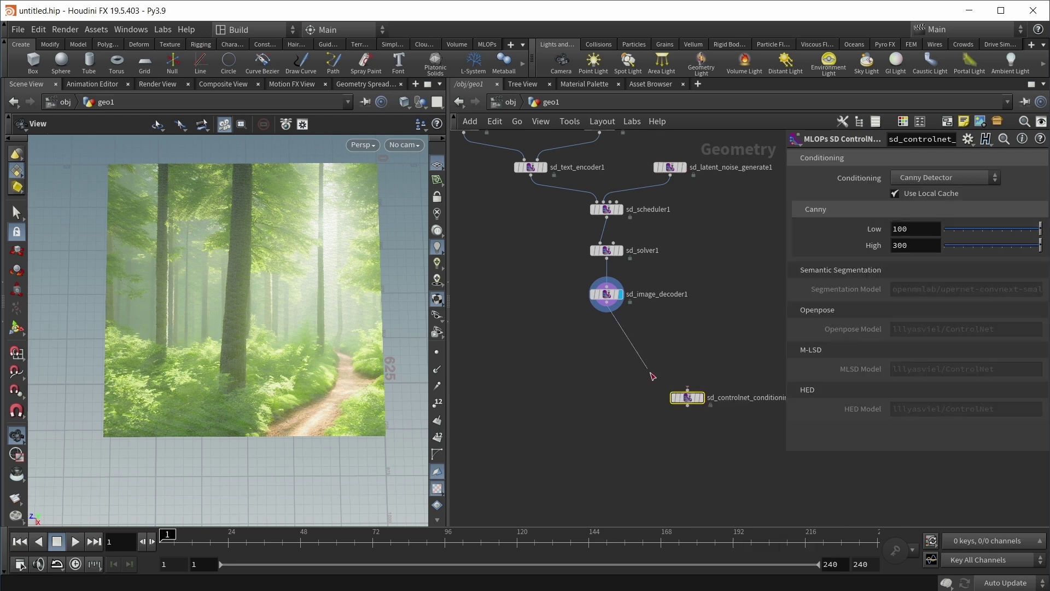
left_click_drag(690, 397, 696, 354)
left_click(703, 351)
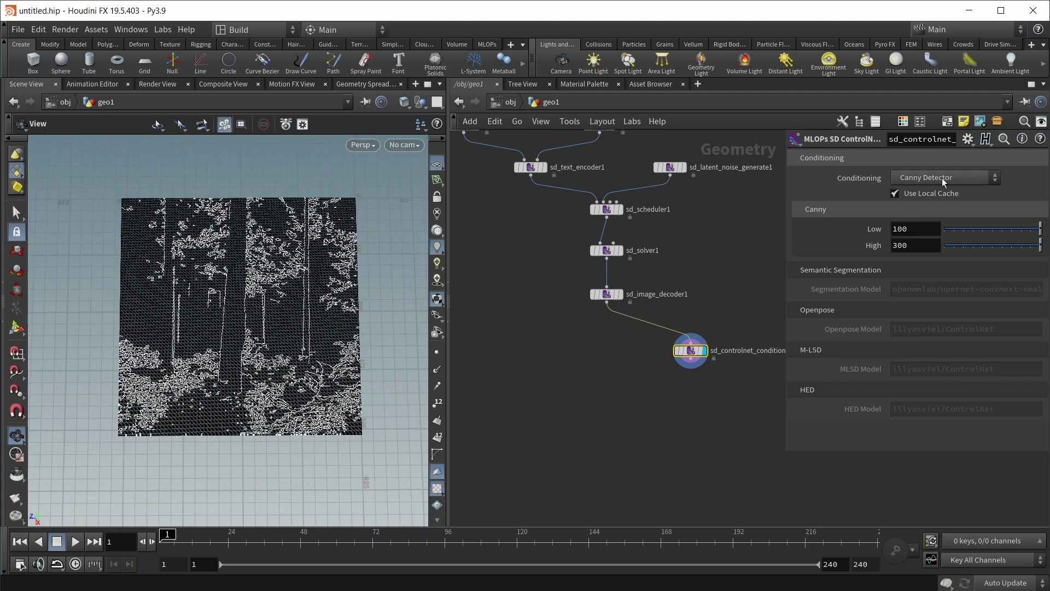
left_click(941, 178)
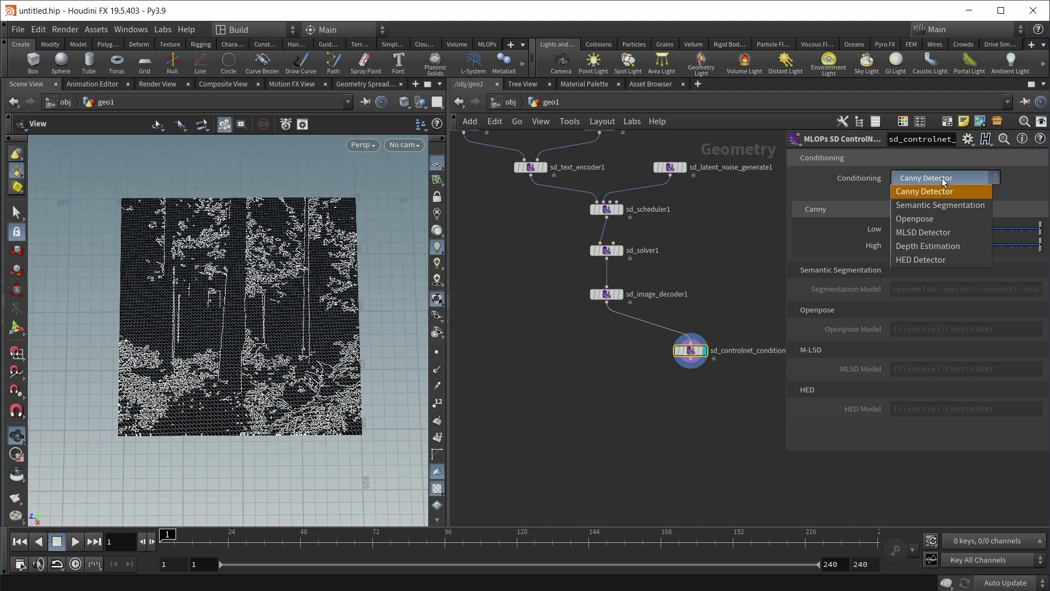
left_click(946, 245)
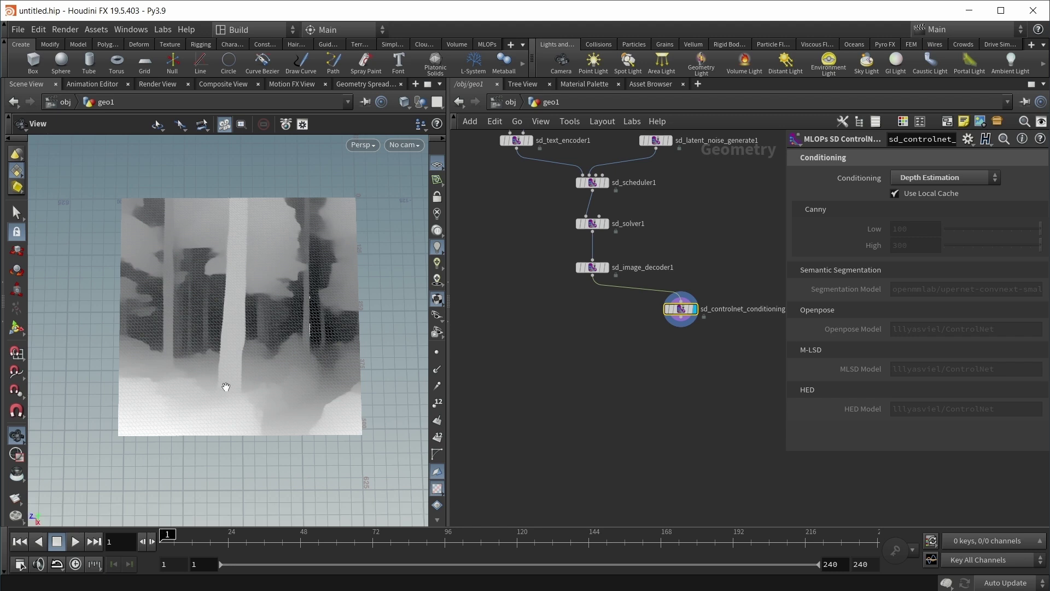
scroll(663, 366, "up", 2)
key("Tab")
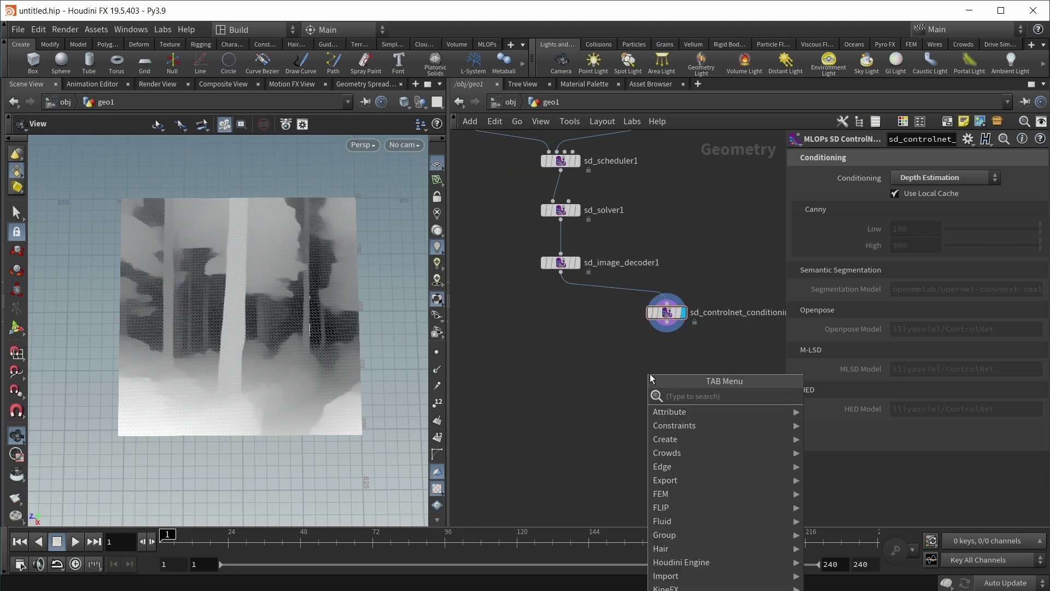
type("point")
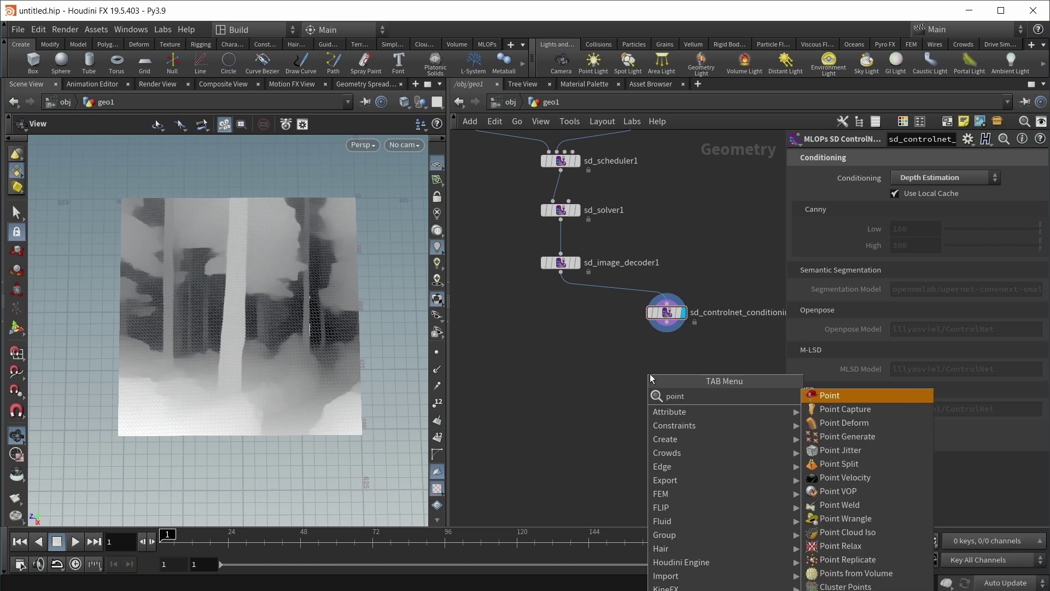
left_click(846, 517)
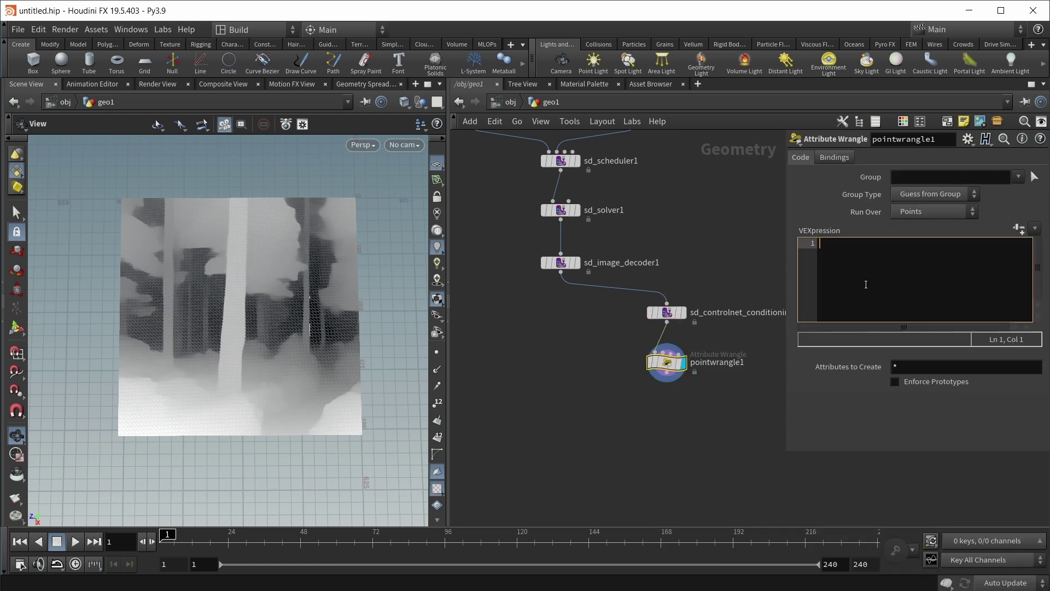
type("@de")
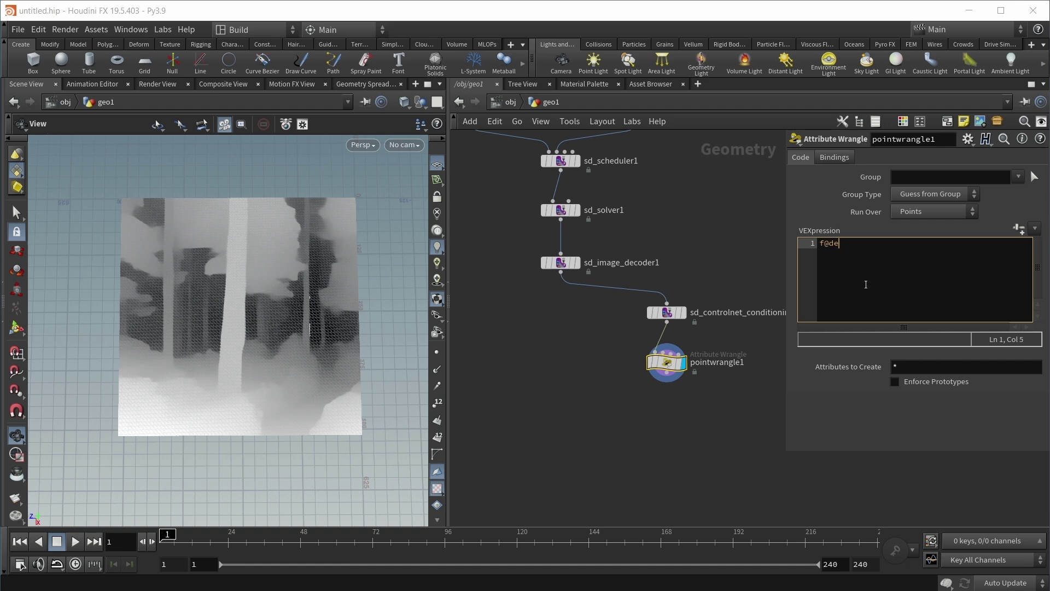
type("pth = v@Cd.x")
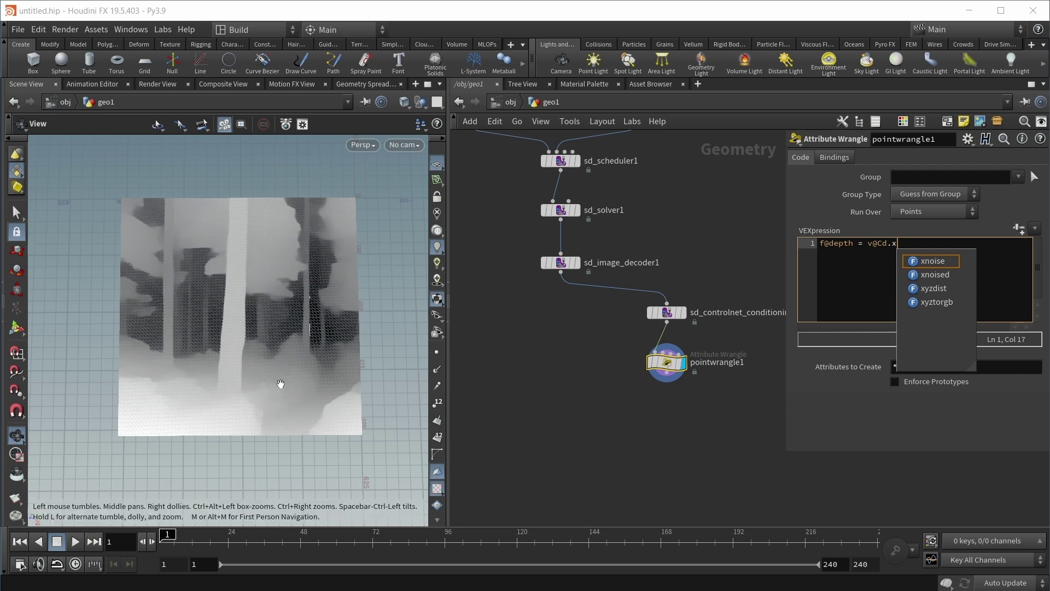
left_click(864, 247)
type("pow(")
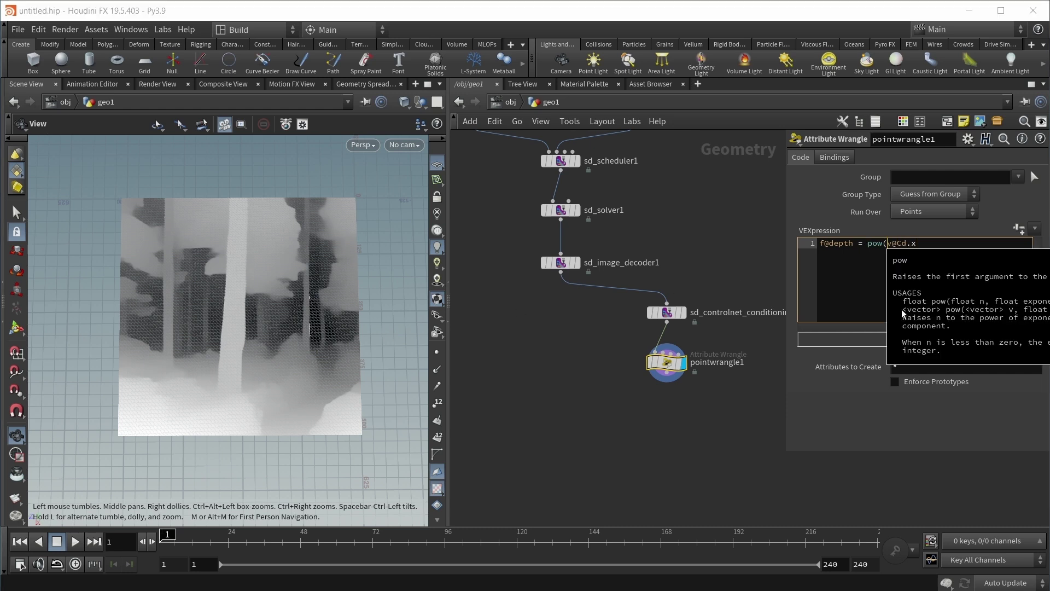
key("Right")
key("Right")
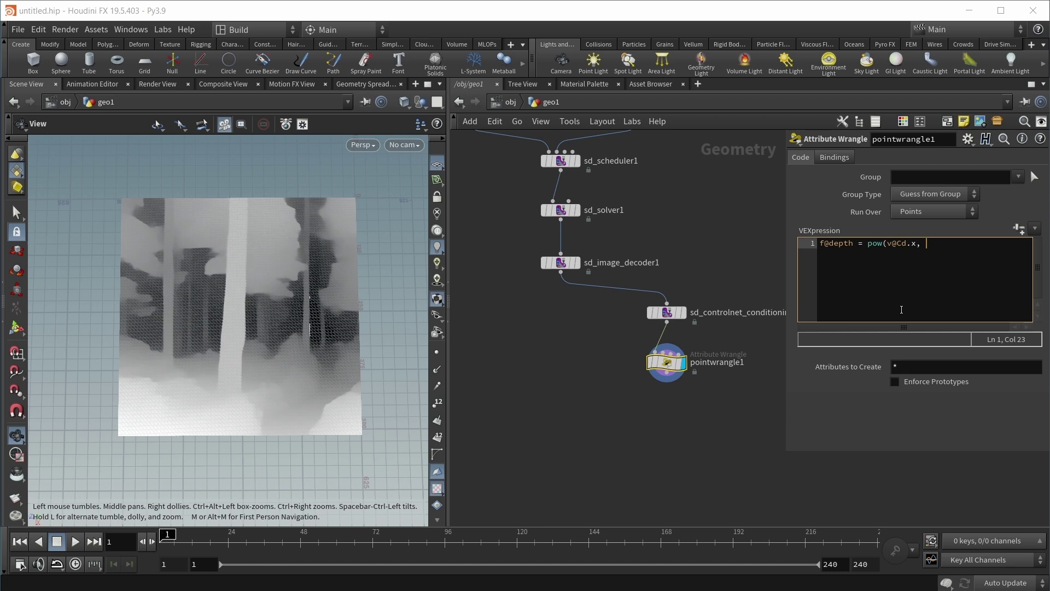
type(", chf(\"Gamma\"));")
Step: Create the Gamma parameter, set it to 1, and display sd_image_decoder1 again
left_click(1015, 232)
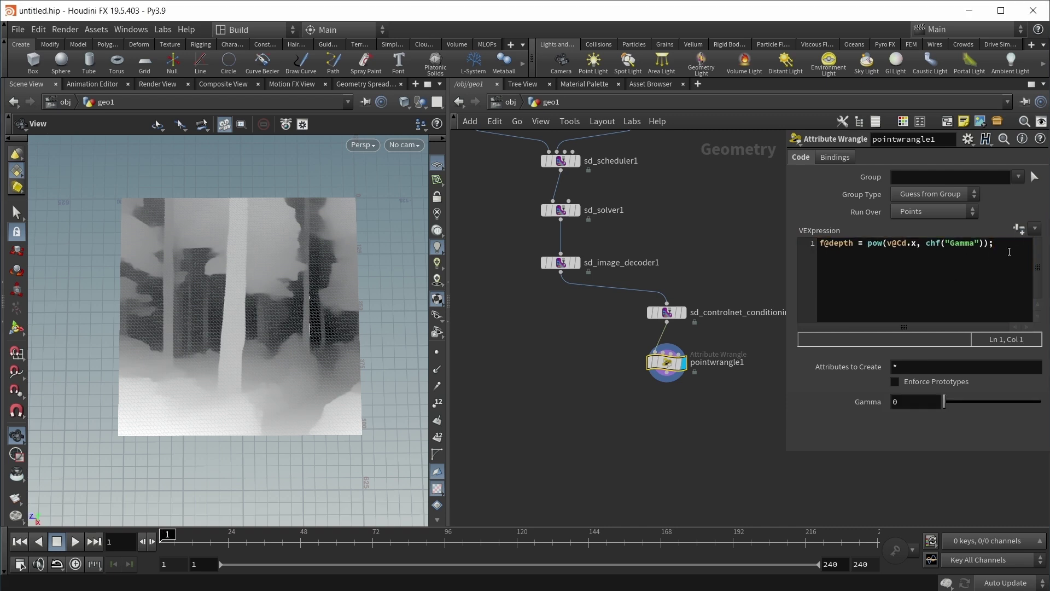
left_click(898, 401)
type("1")
key("Return")
left_click(575, 262)
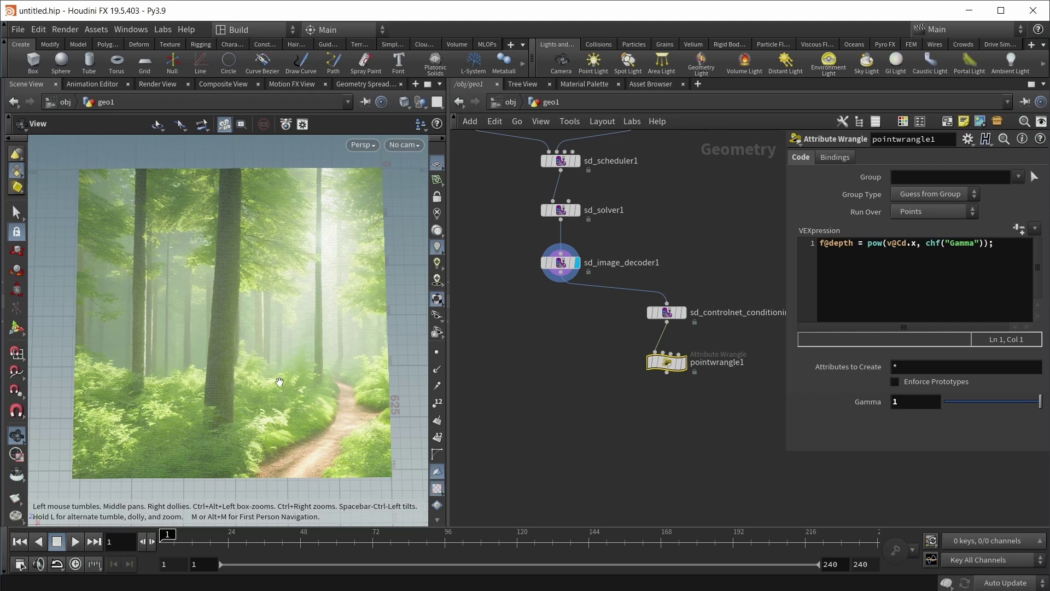
Step: Add pointwrangle2 fed by sd_image_decoder1 with code v@Cd = pow(v@Cd, chf("Gamma"))
left_click(556, 376)
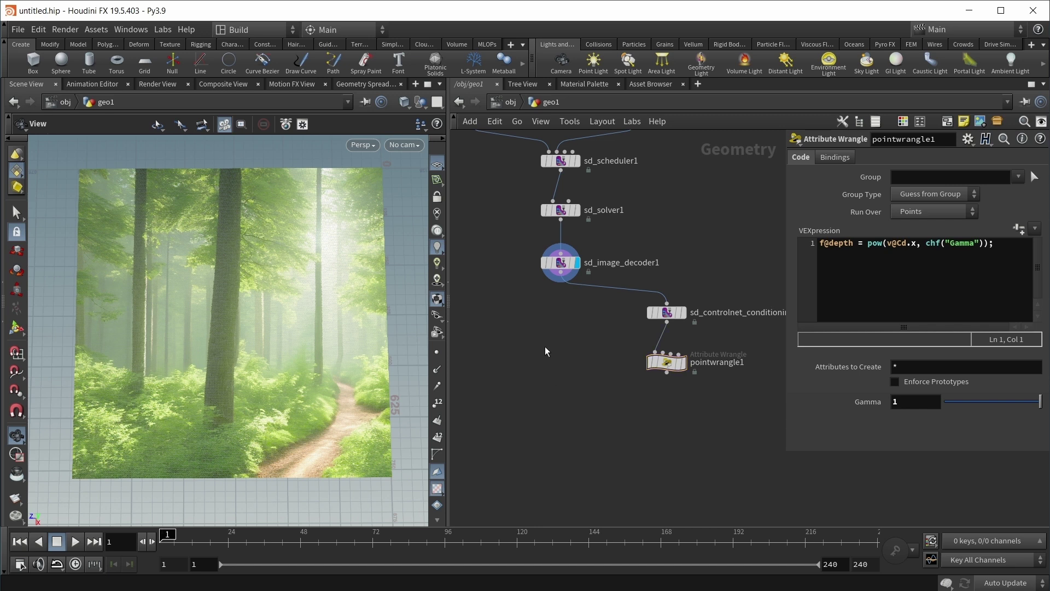
left_click_drag(494, 255, 567, 289)
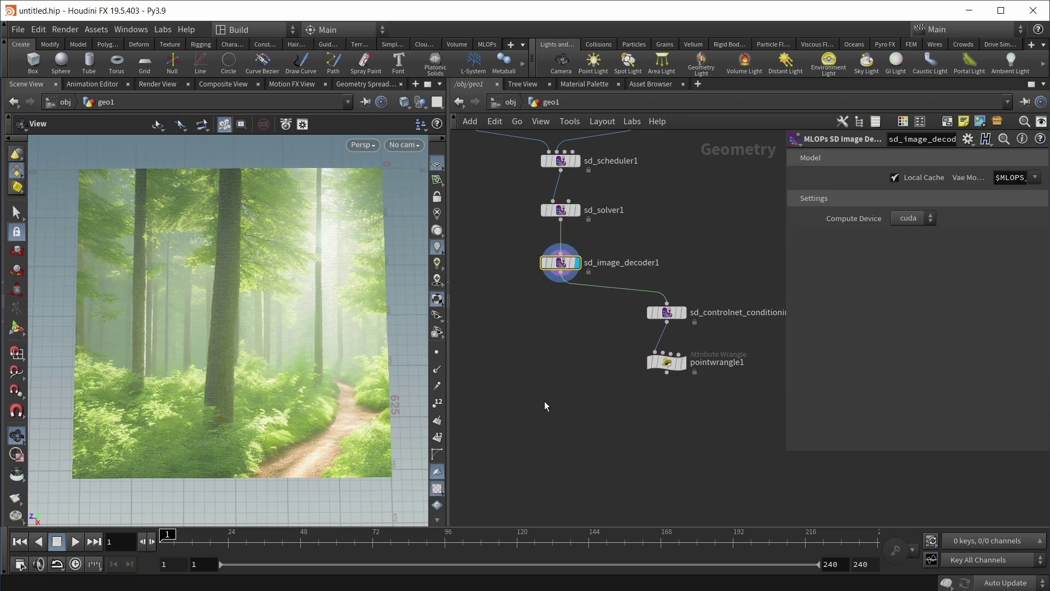
left_click(526, 388)
key("Tab")
type("wrangle")
key("Return")
left_click(560, 362)
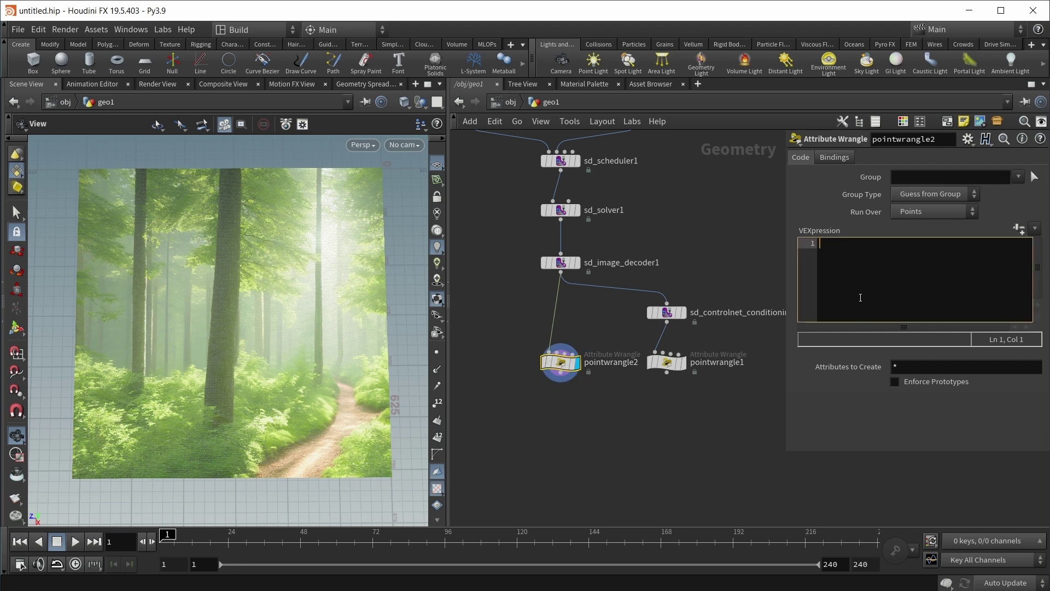
type("v@Cd")
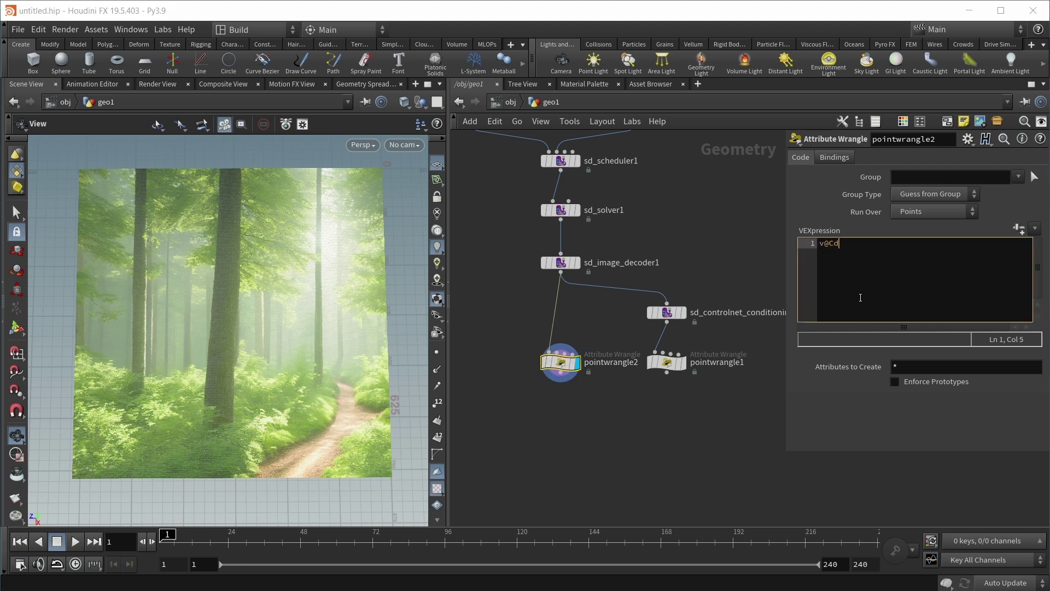
type(" = pow(v@Cd")
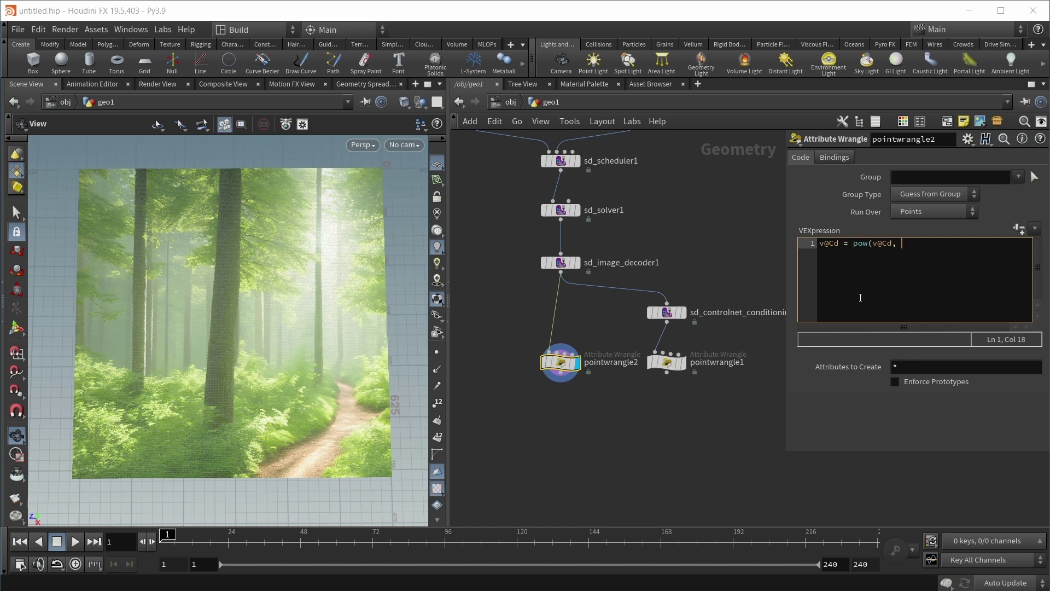
type(", chf(\"Gamma\"));")
Step: Create the Gamma parameter and set it to 2, darkening the forest image
left_click(1019, 228)
left_click(915, 401)
type("1")
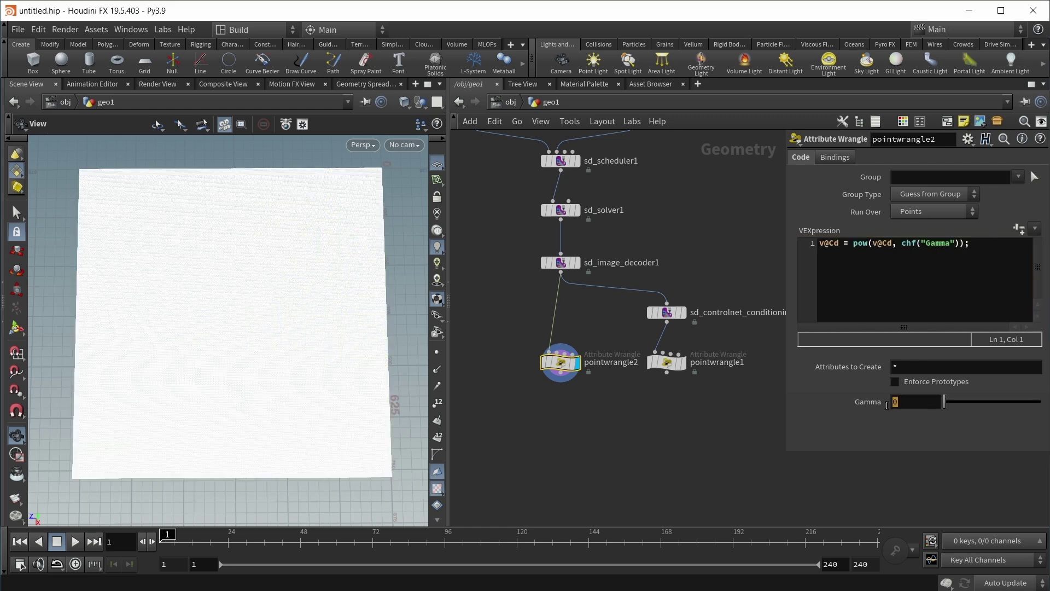
key("Return")
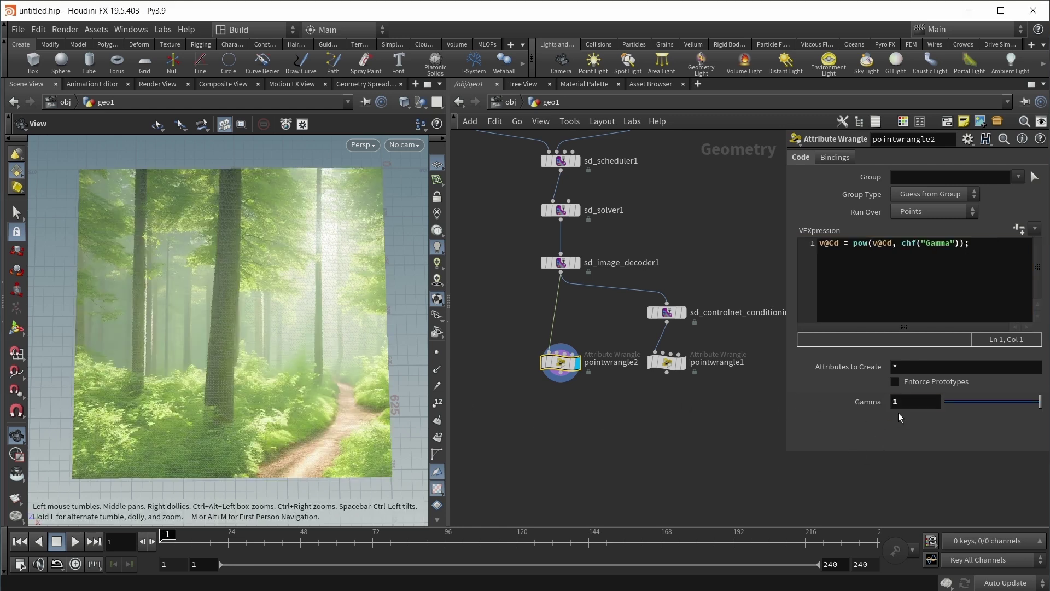
type("2")
key("Return")
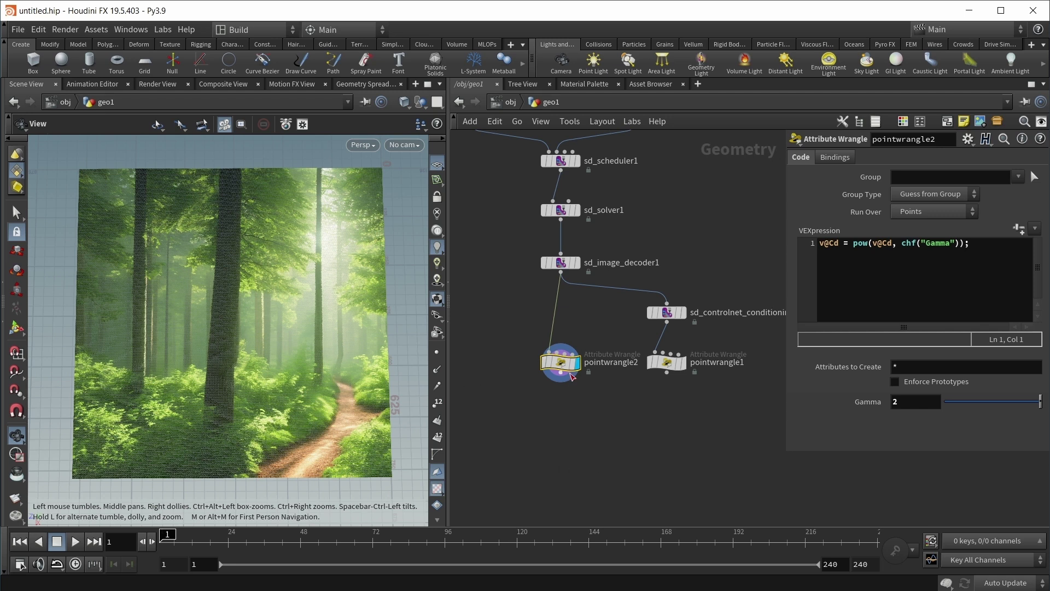
mouse_move(578, 378)
Step: Compare the grey depth and colour forest wrangle outputs in the viewport
left_click(672, 328)
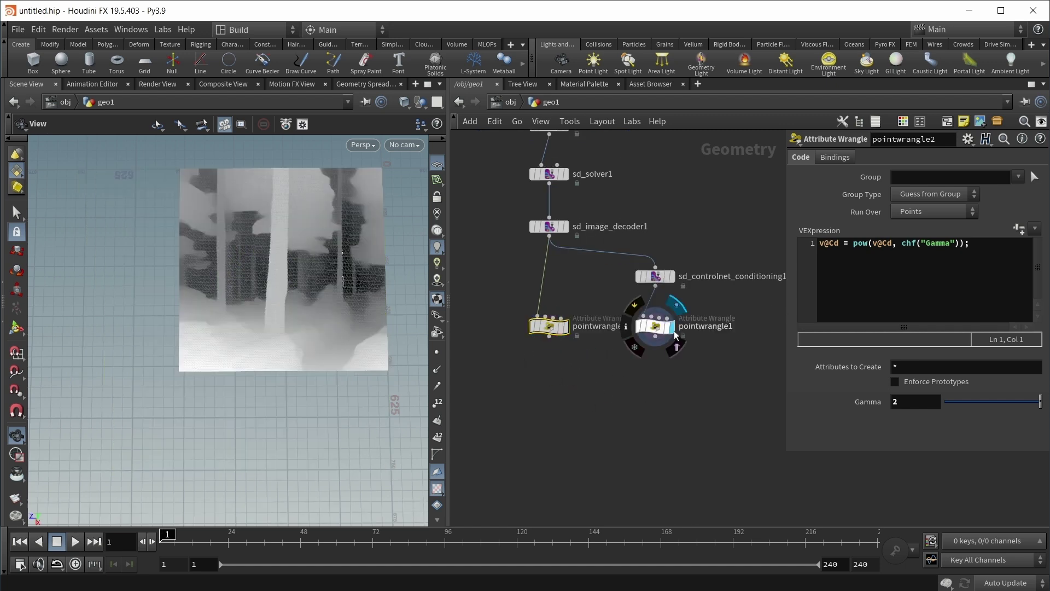
left_click(565, 326)
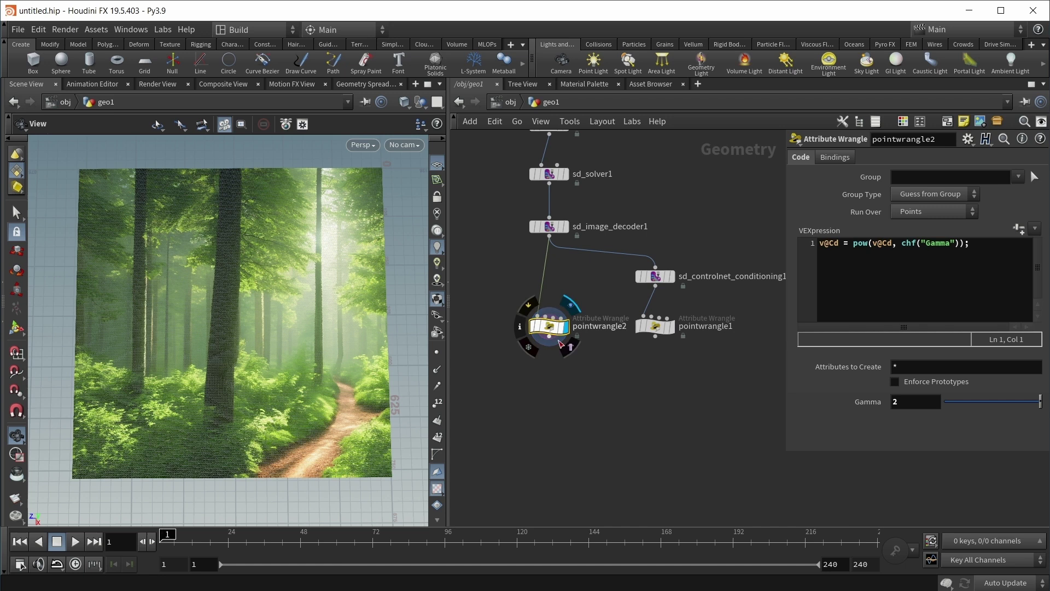
left_click(672, 327)
left_click(565, 326)
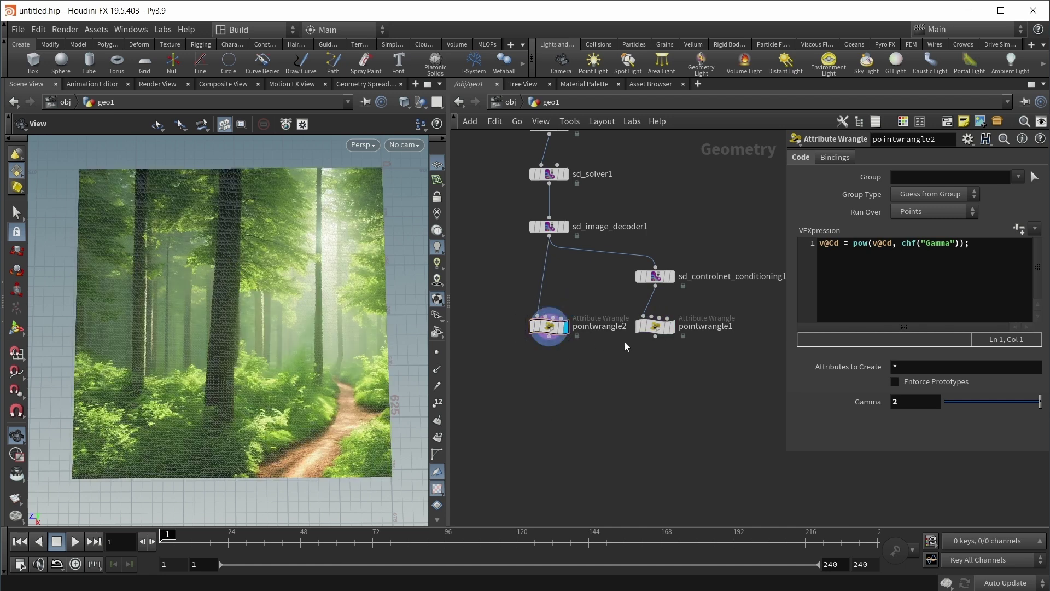
Step: Add matchsize1 under pointwrangle2 with Scale to Fit enabled
key("Tab")
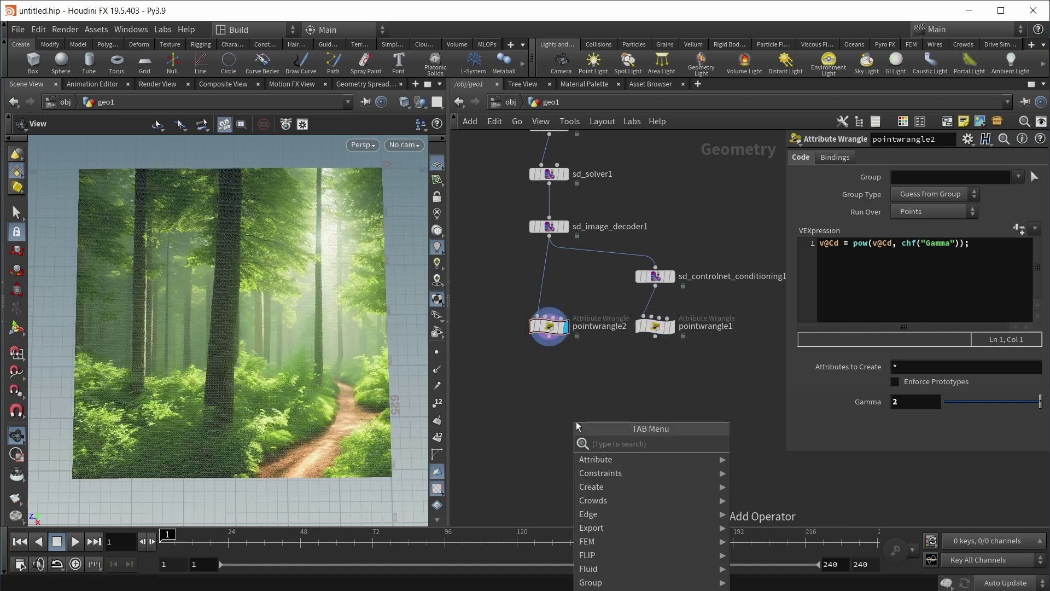
type("match")
key("Down")
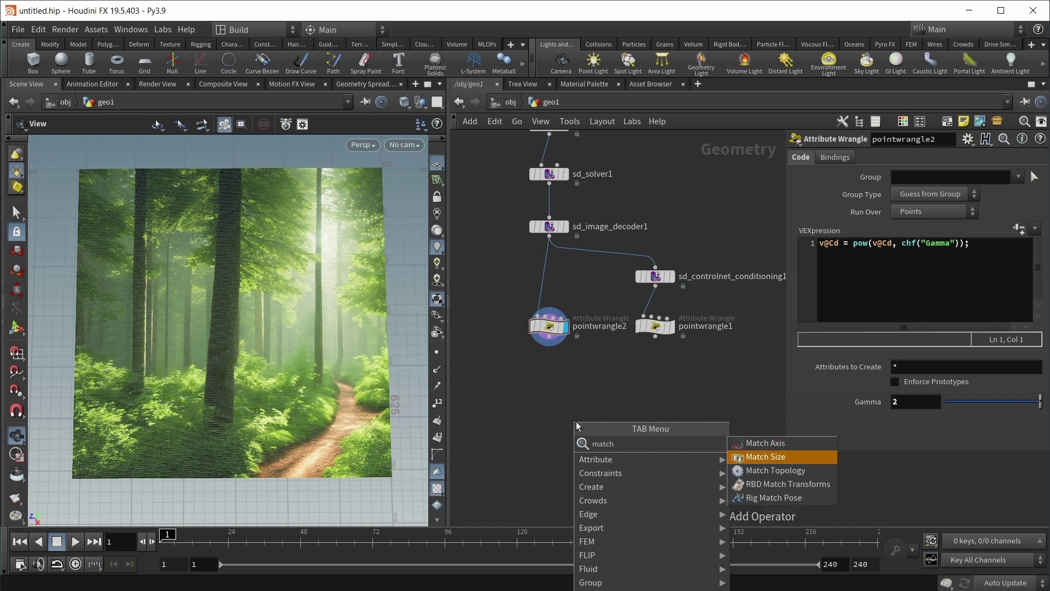
key("Return")
left_click(553, 372)
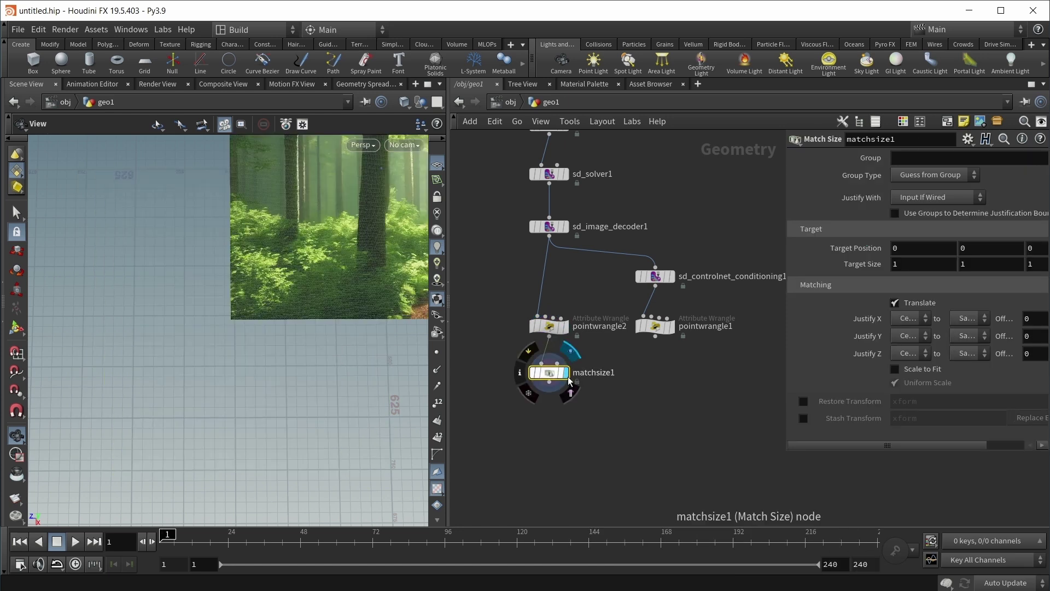
left_click(908, 369)
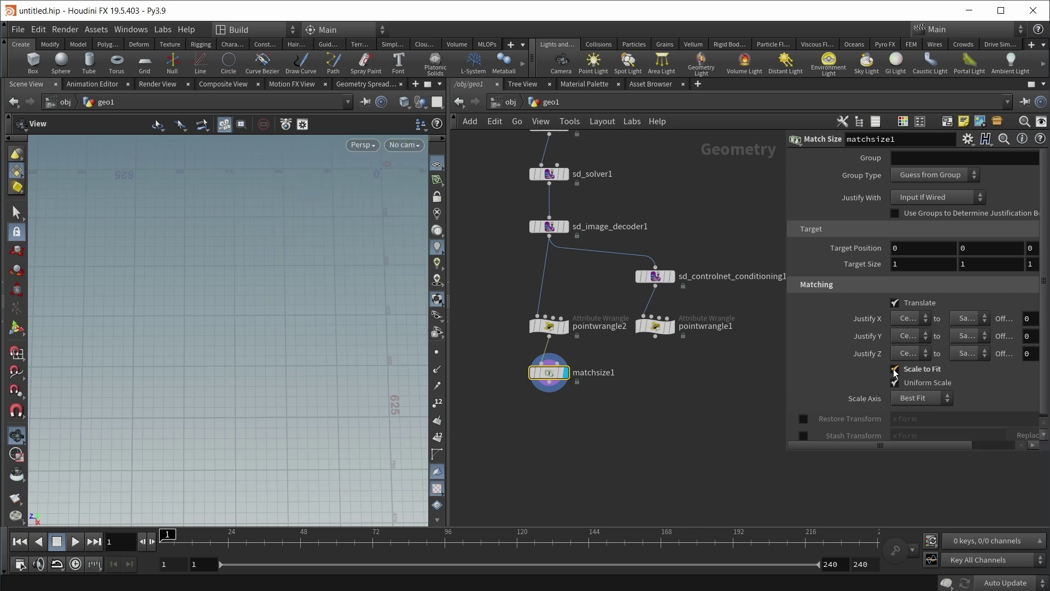
key("h")
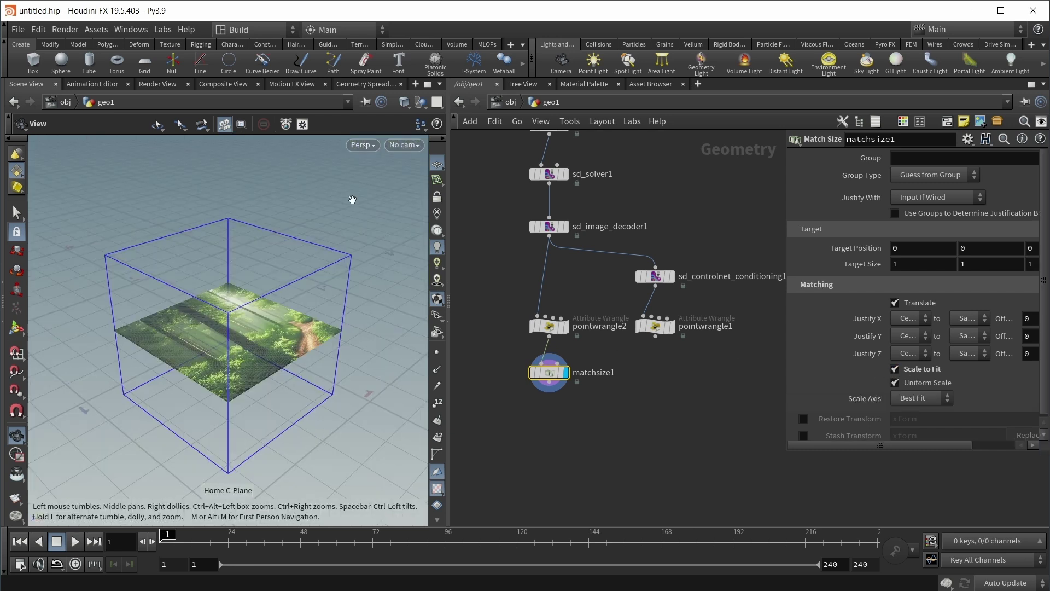
mouse_move(284, 302)
left_mouse_down()
mouse_move(239, 322)
mouse_move(272, 312)
left_mouse_up()
Step: Copy it as matchsize2 and feed it the depth image from pointwrangle1
left_click_drag(549, 372, 667, 390, "alt")
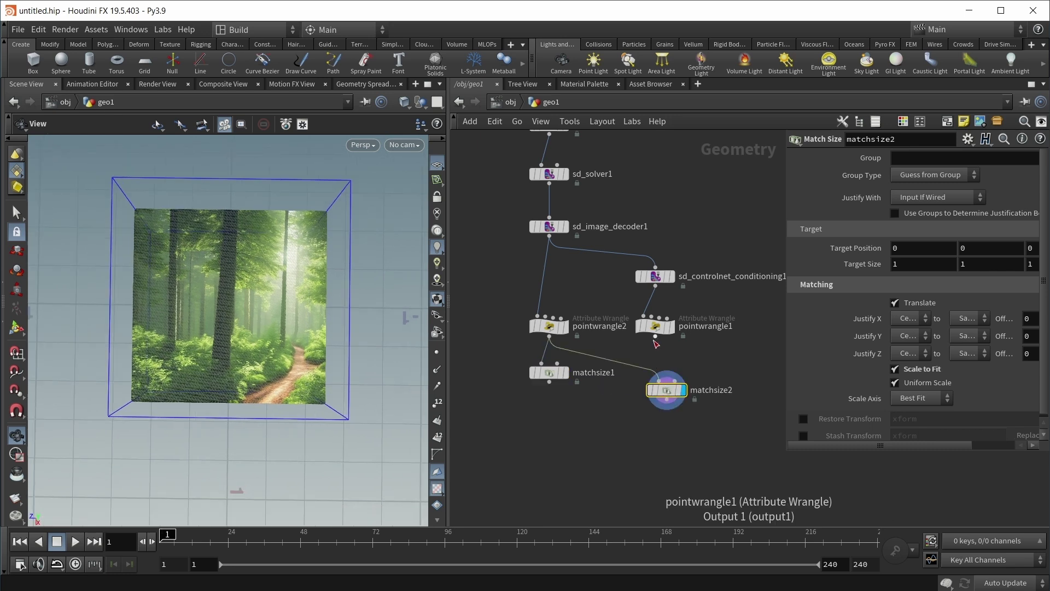
left_click_drag(655, 335, 655, 372)
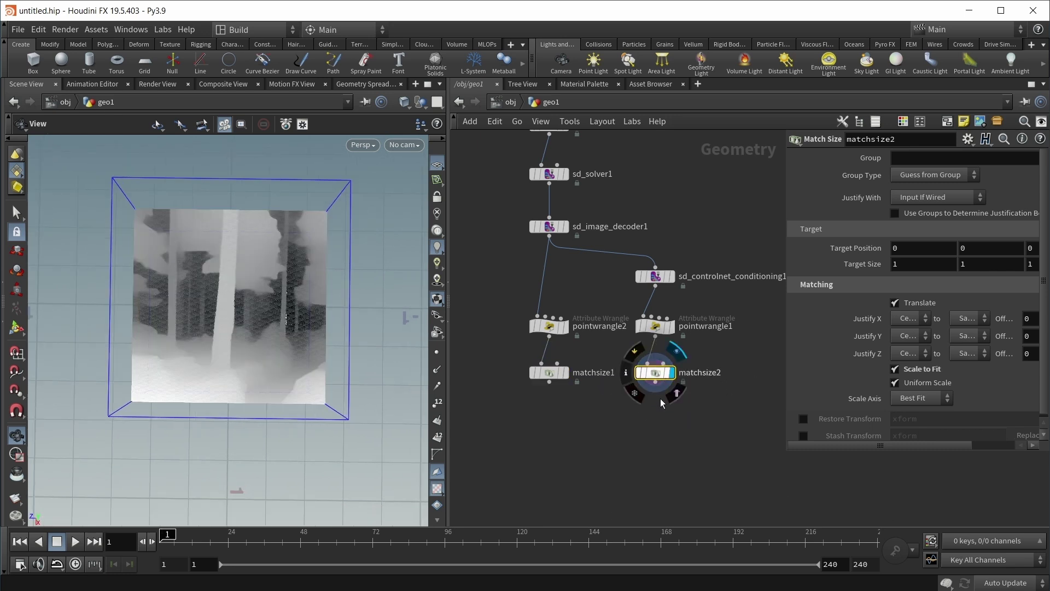
middle_click_drag(644, 418, 618, 410)
Step: Add attribtransfer1 under matchsize1, wire in matchsize2, and transfer the depth point attribute
key("Tab")
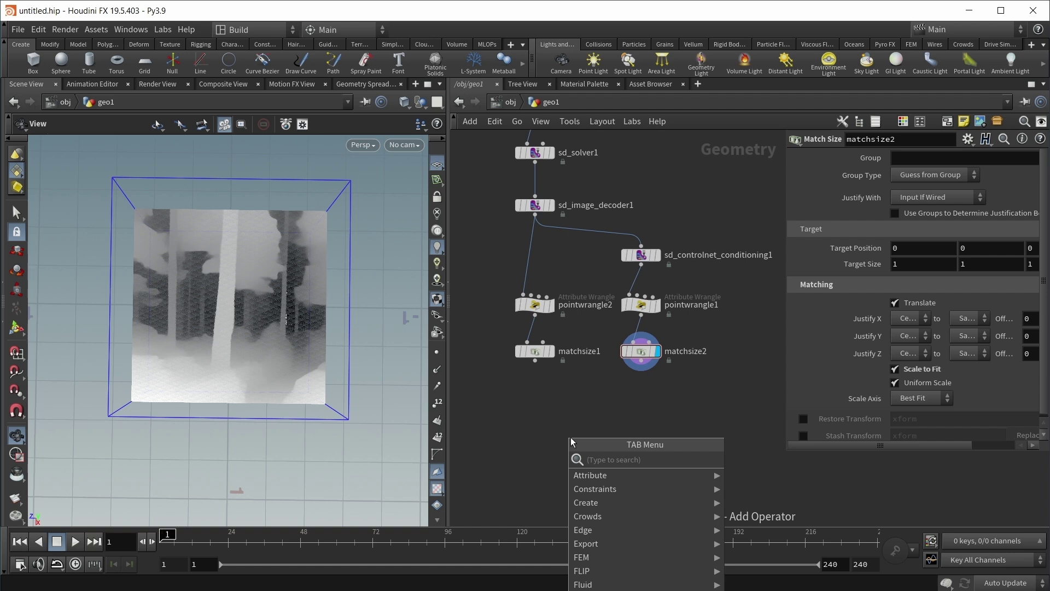
type("attribtrans")
key("Return")
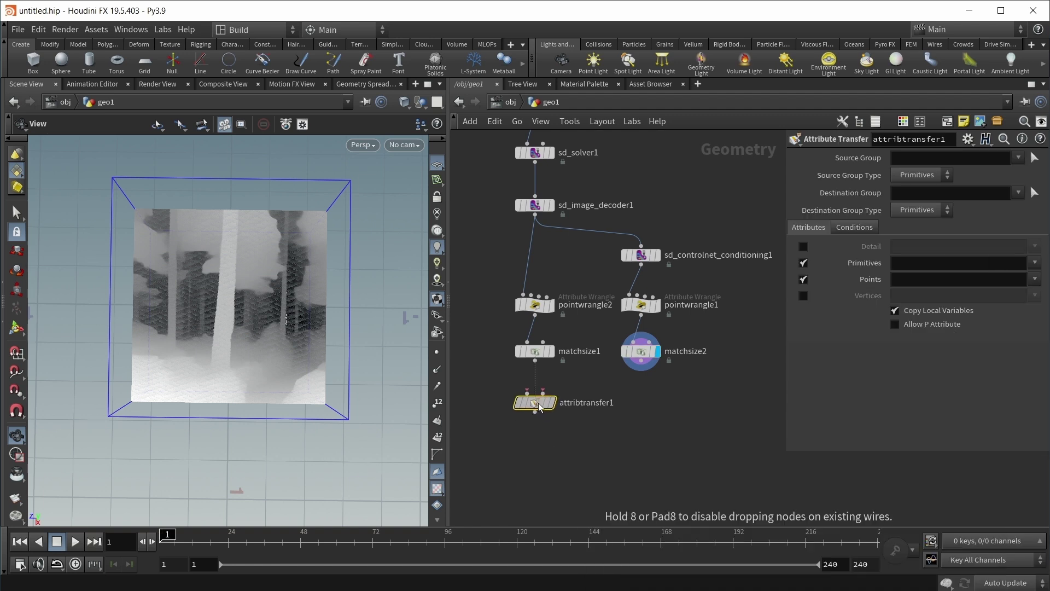
left_click(538, 405)
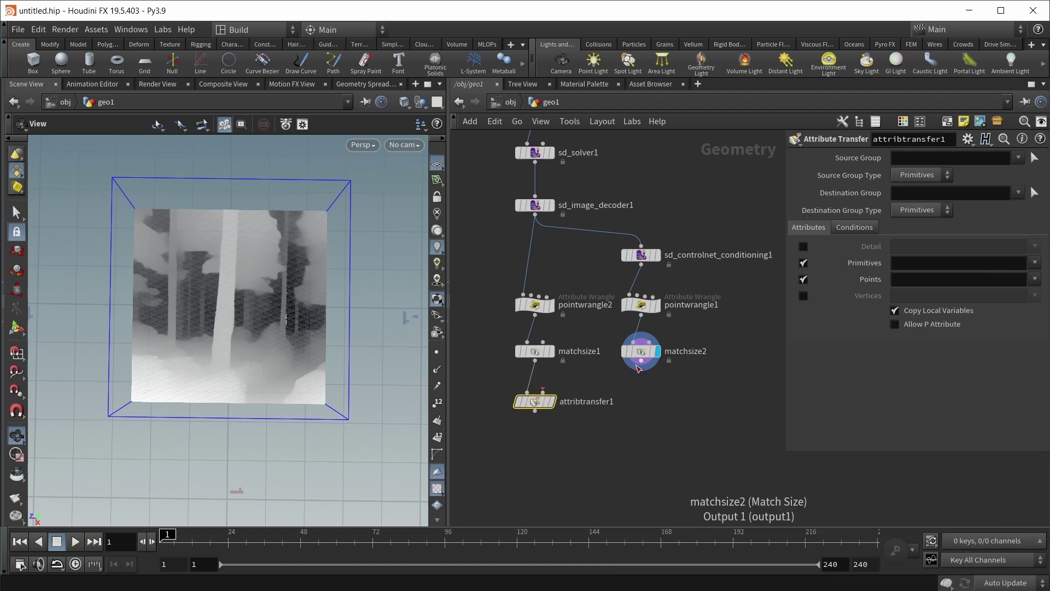
left_click_drag(639, 368, 528, 399)
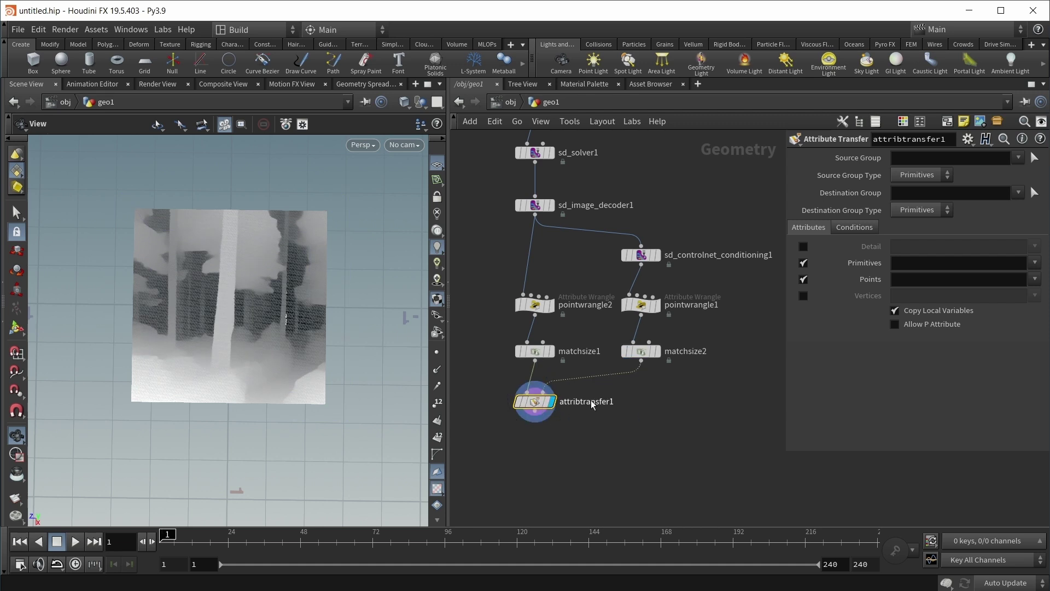
left_click(1034, 279)
left_click(1038, 322)
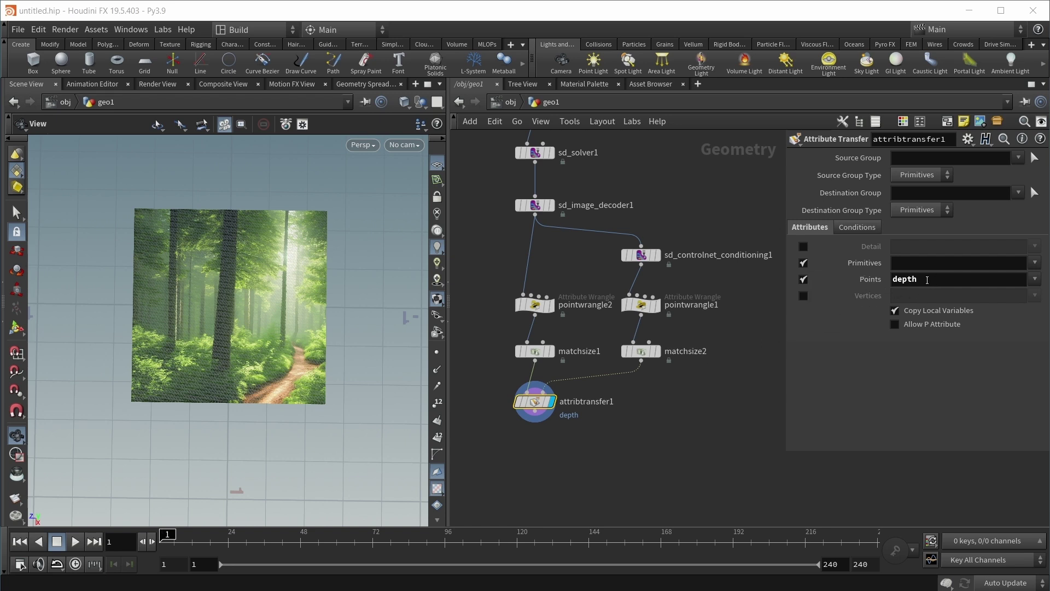
middle_click_drag(602, 383, 628, 311)
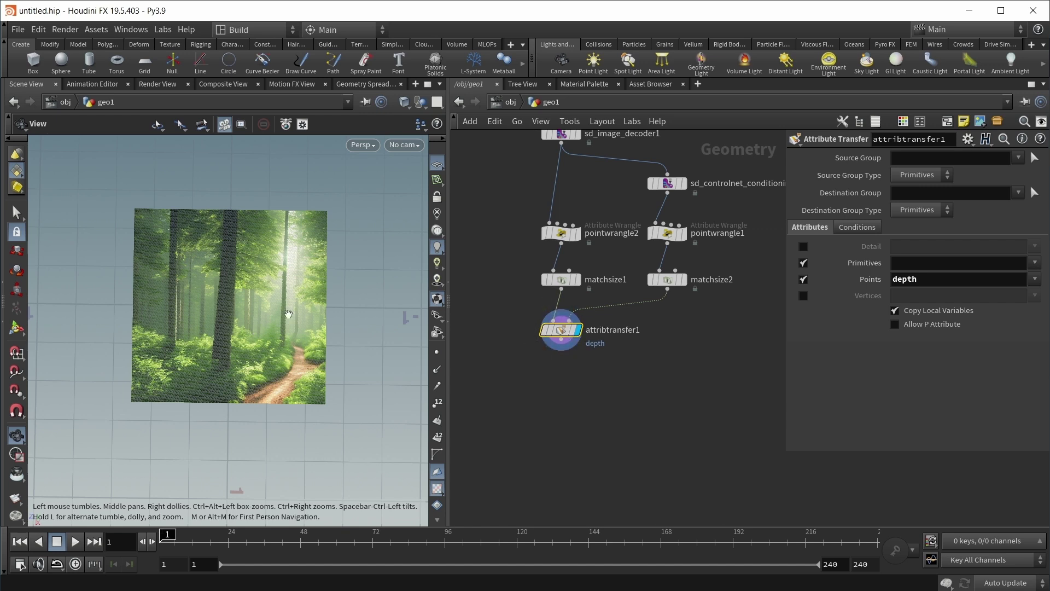
left_click_drag(269, 325, 317, 356)
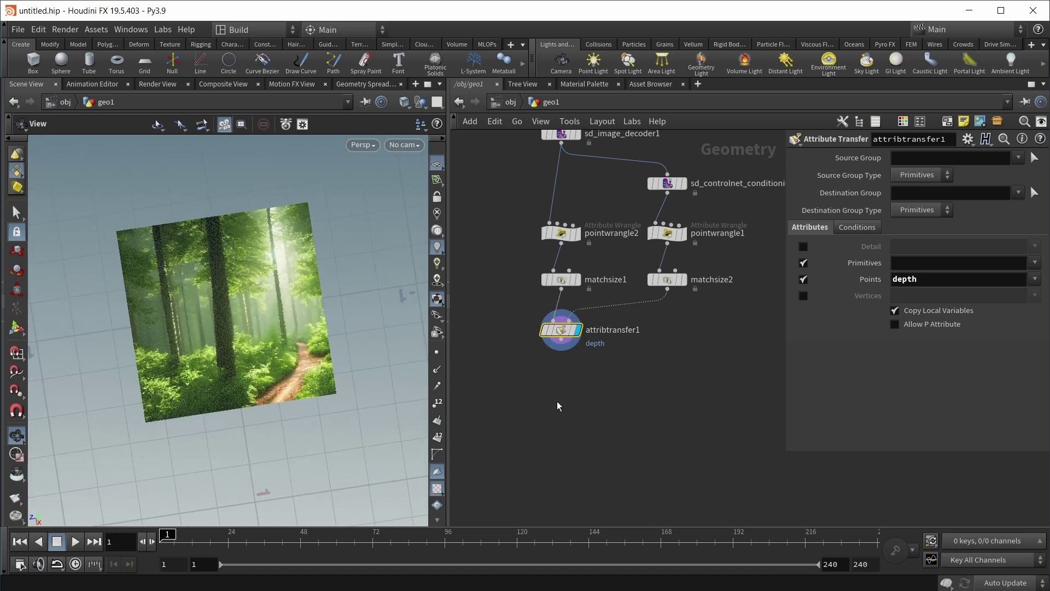
Step: Add a displayed Transform node below attribtransfer1 with Rotate Z set to -90
key("Tab")
type("tra")
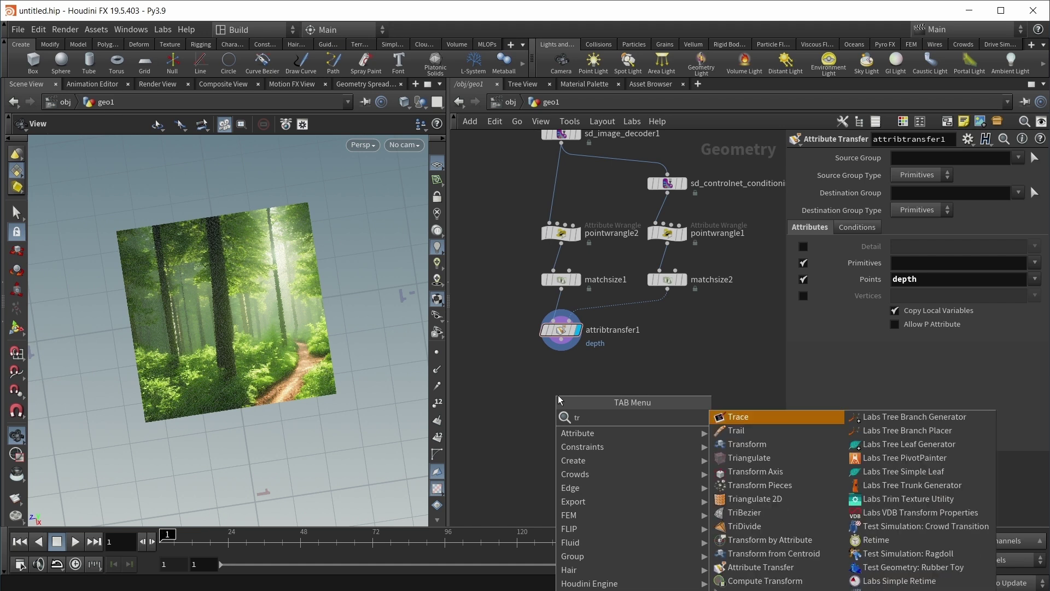
key("Down")
key("Down")
key("Return")
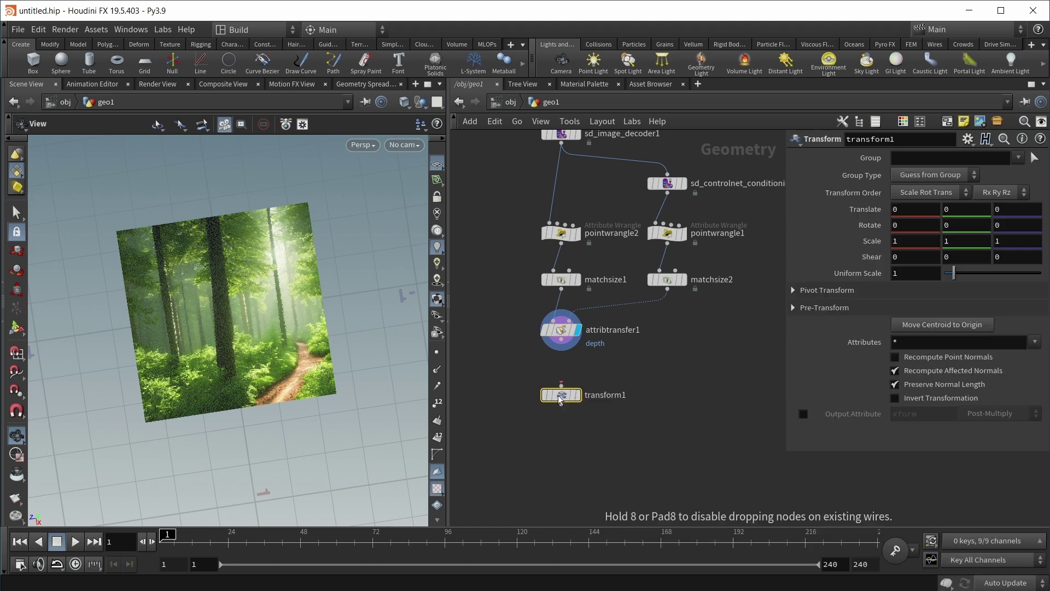
left_click(561, 394)
left_click(577, 394)
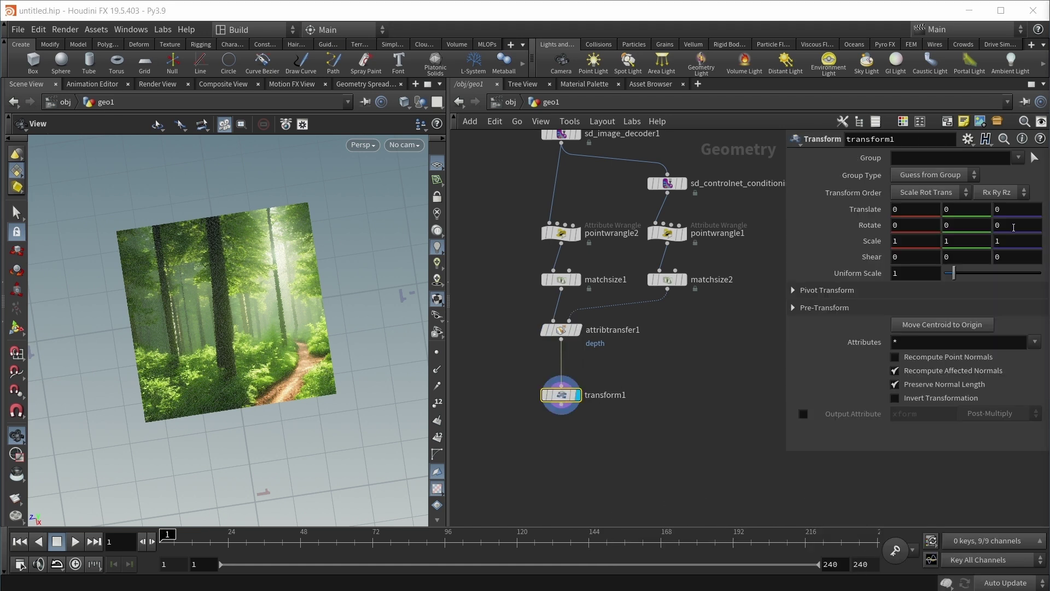
left_click(1016, 225)
type("-90")
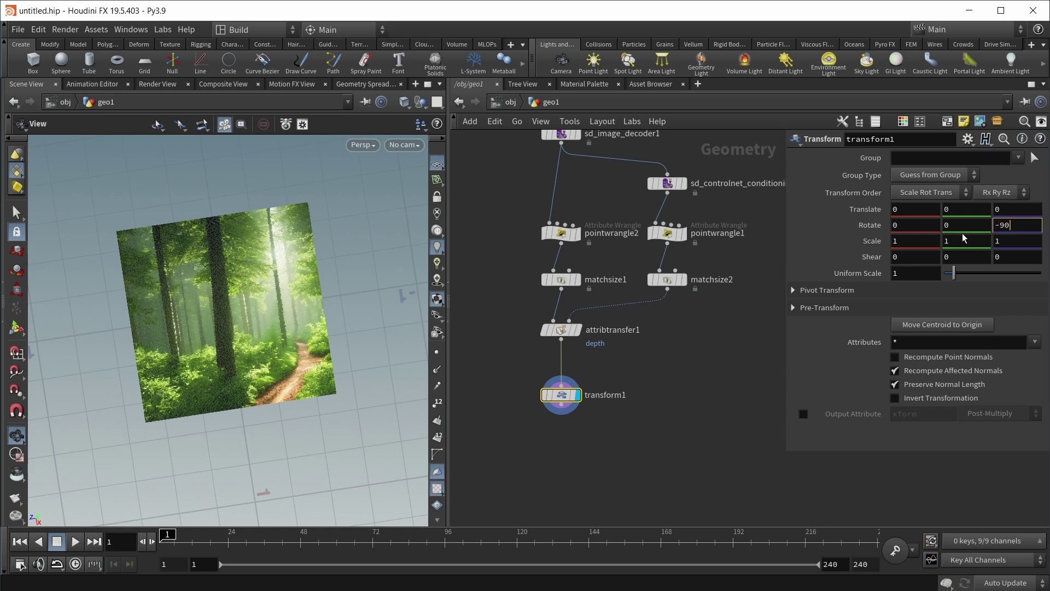
key("Return")
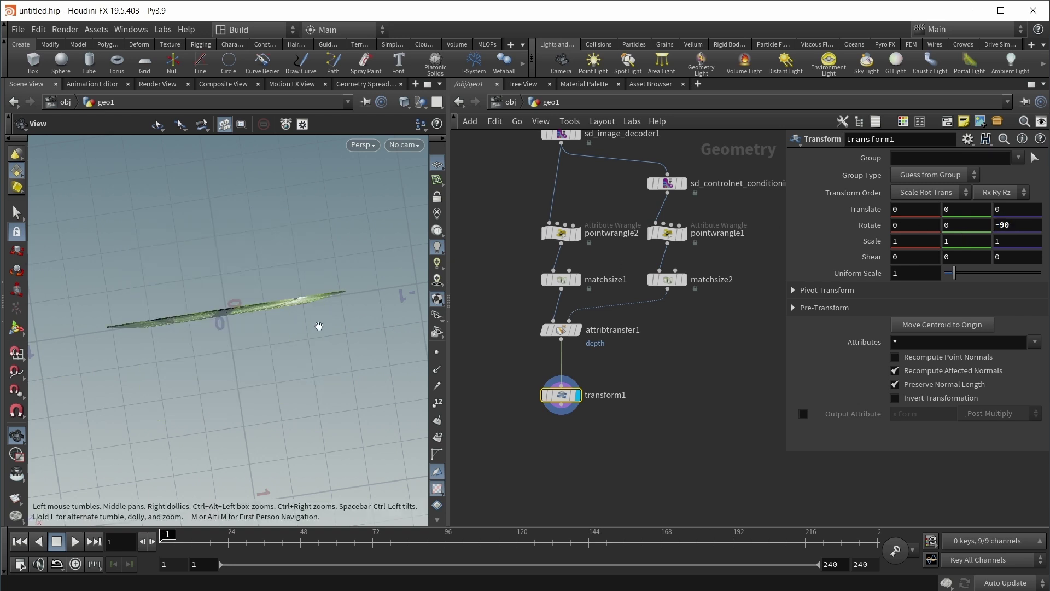
key("Tab")
Step: Add a Point Wrangle under transform1 with the code v@P += set(f@depth, 0, 0)
type("poi")
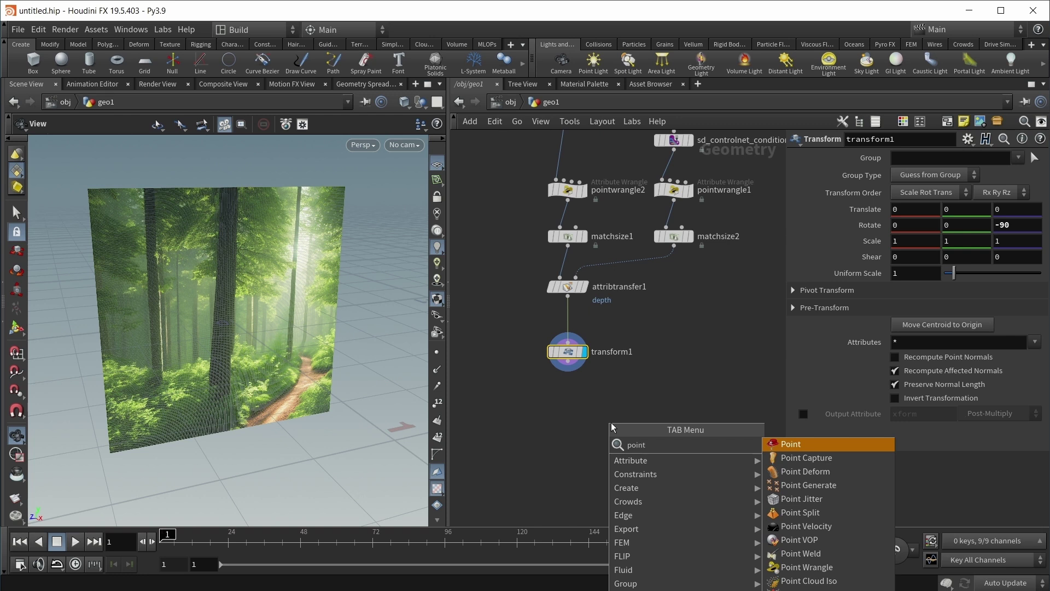
key("Return")
left_click(573, 409)
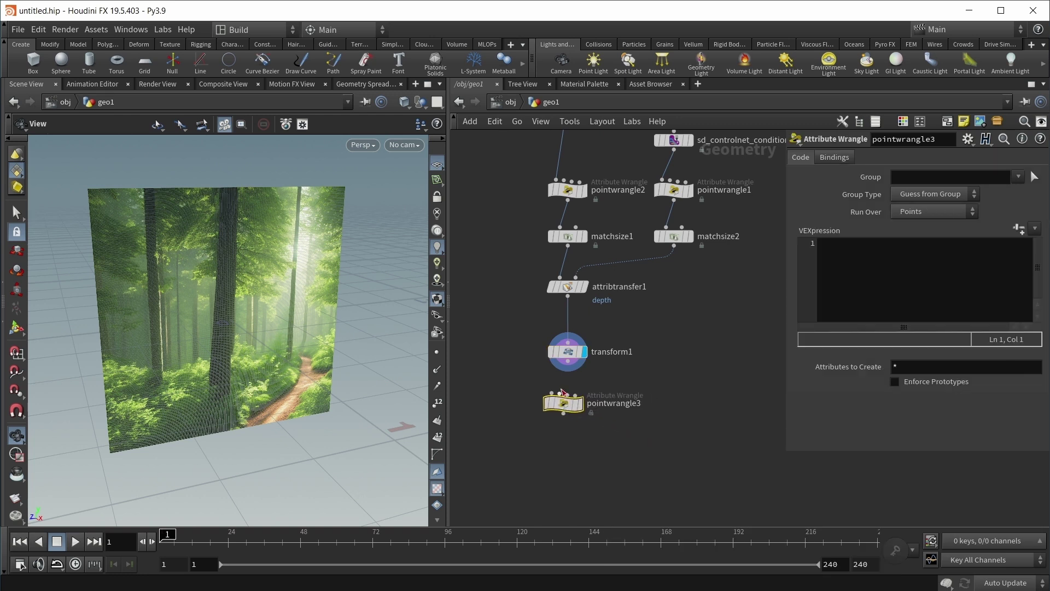
left_click(845, 281)
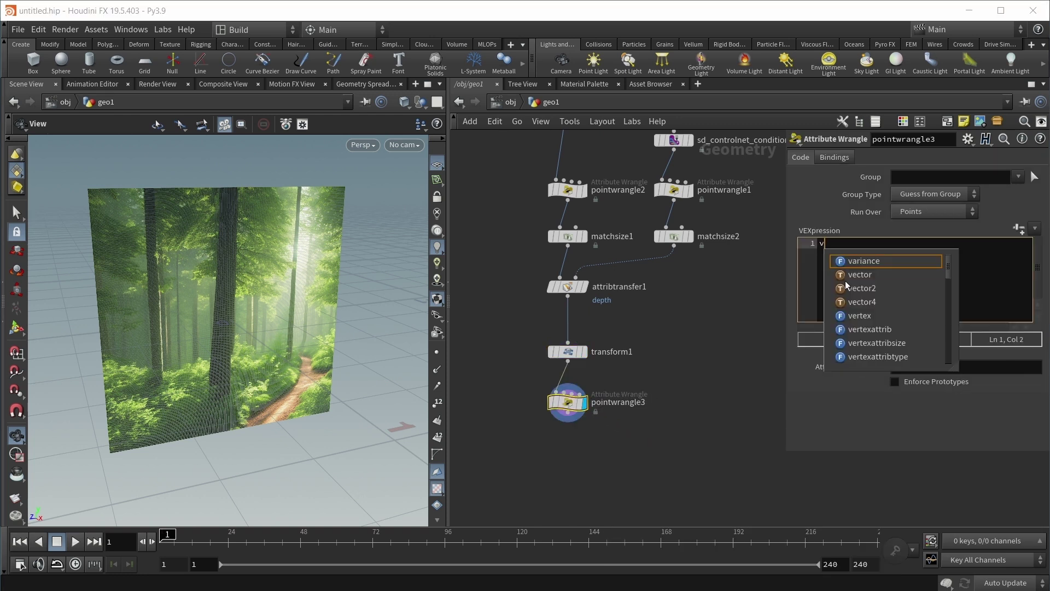
type("v@P +=")
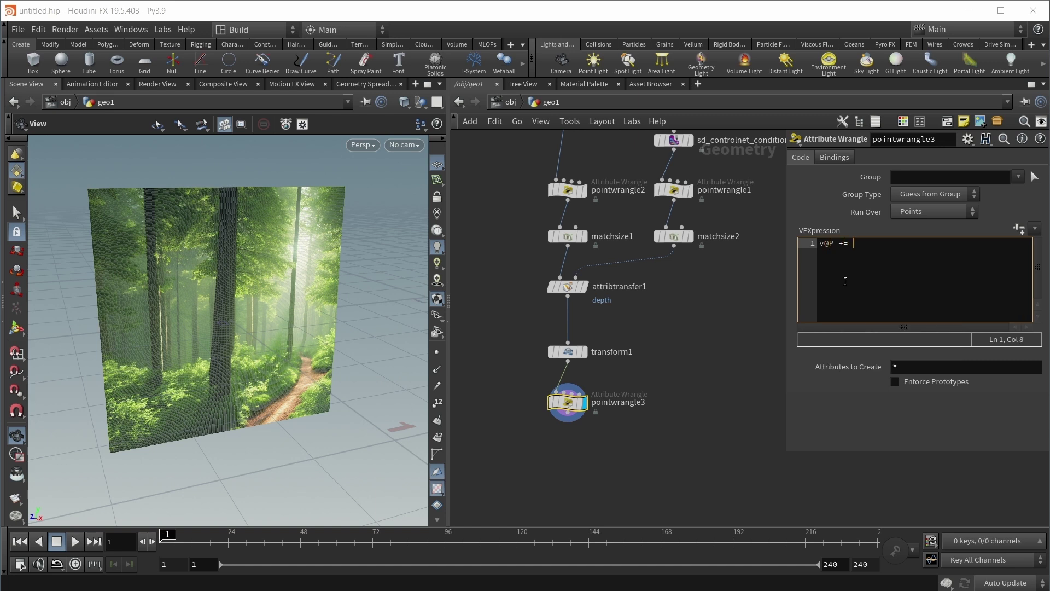
type(" set(f@depth, 0, 0);")
left_click_drag(230, 328, 306, 378)
Step: Lower pointwrangle1's Gamma to 0.66 and dolly in on the reshaped forest relief
left_click(674, 190)
left_click_drag(1039, 402, 1008, 409)
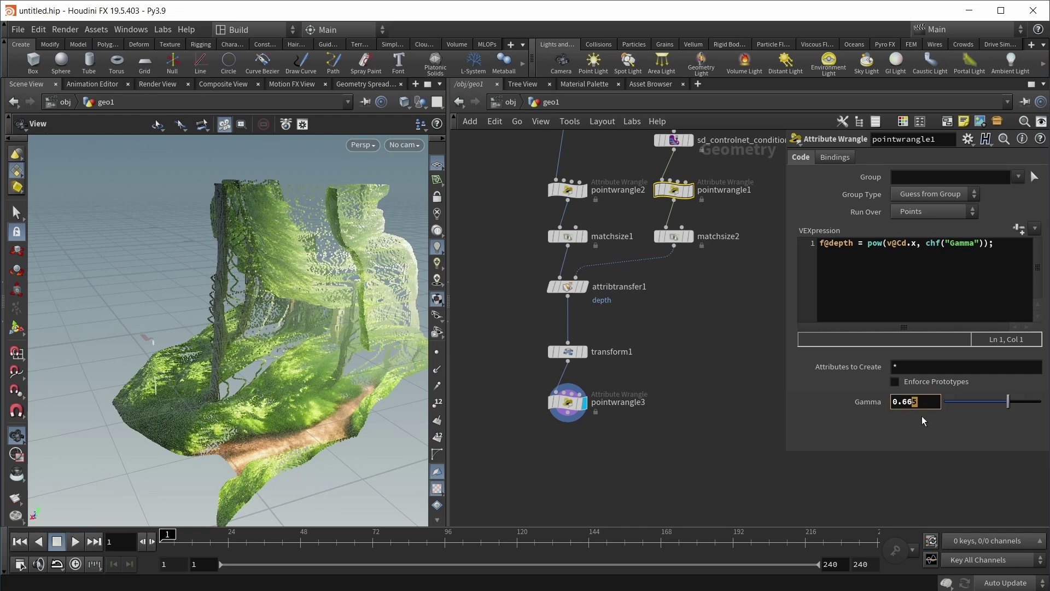
key("BackSpace")
key("Return")
scroll(242, 267, "up", 6)
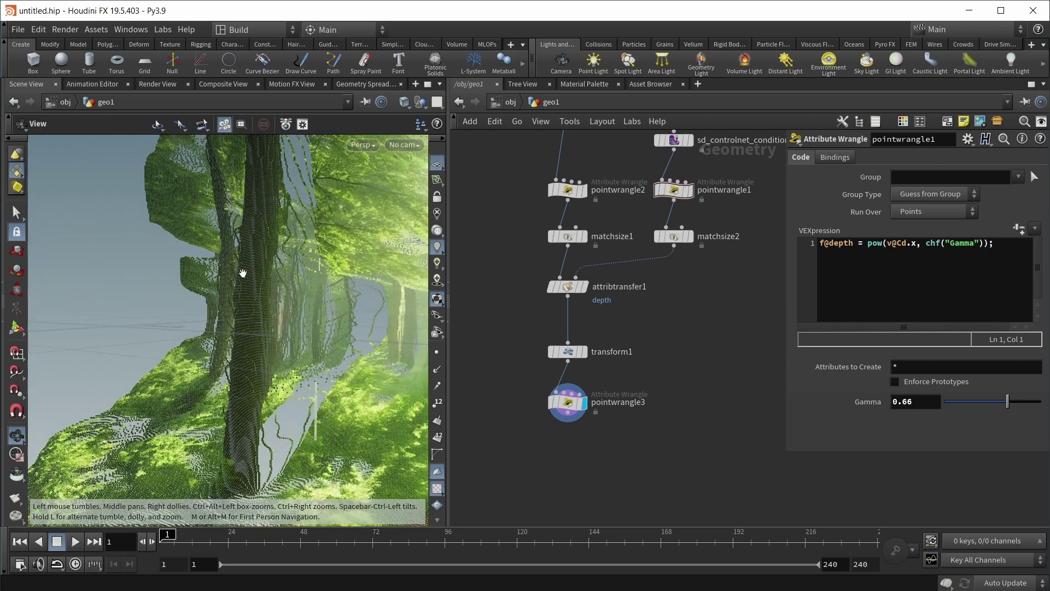
scroll(250, 333, "up", 6)
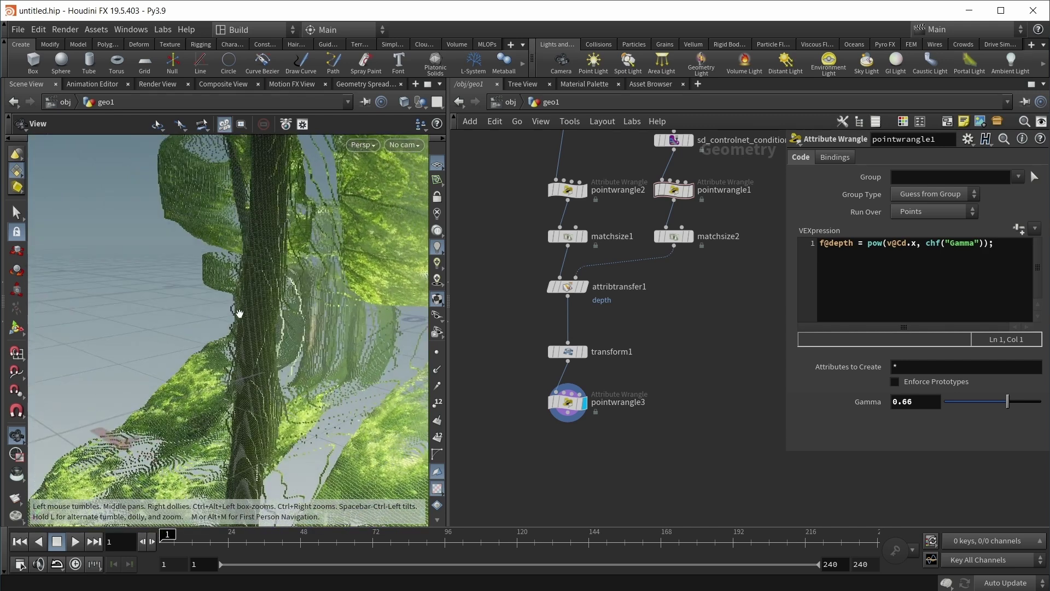
scroll(267, 332, "up", 4)
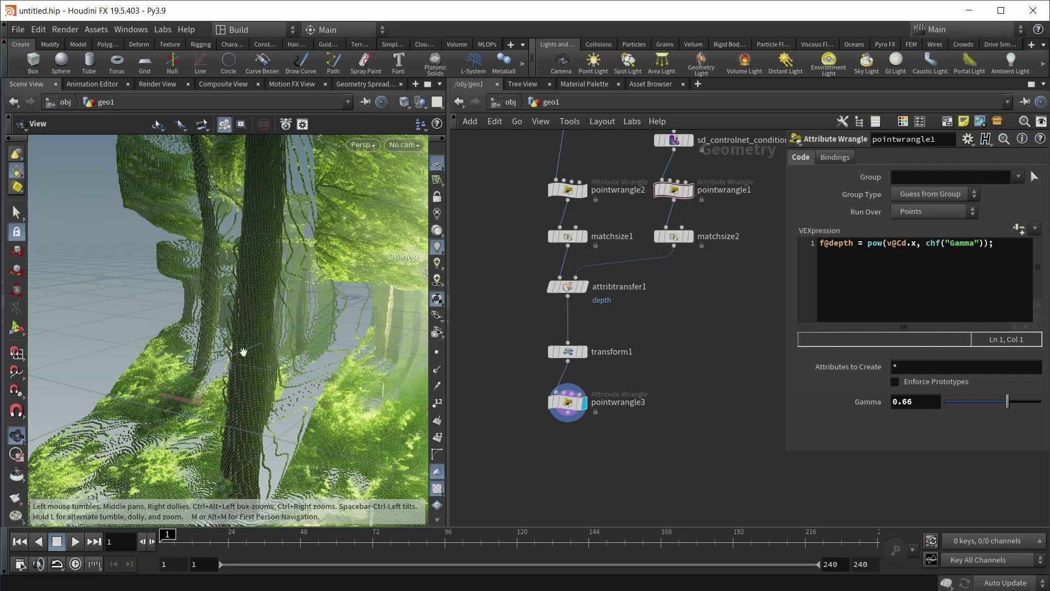
Step: Insert an Attribute Blur node between transform1 and pointwrangle3
left_click_drag(576, 404, 575, 435)
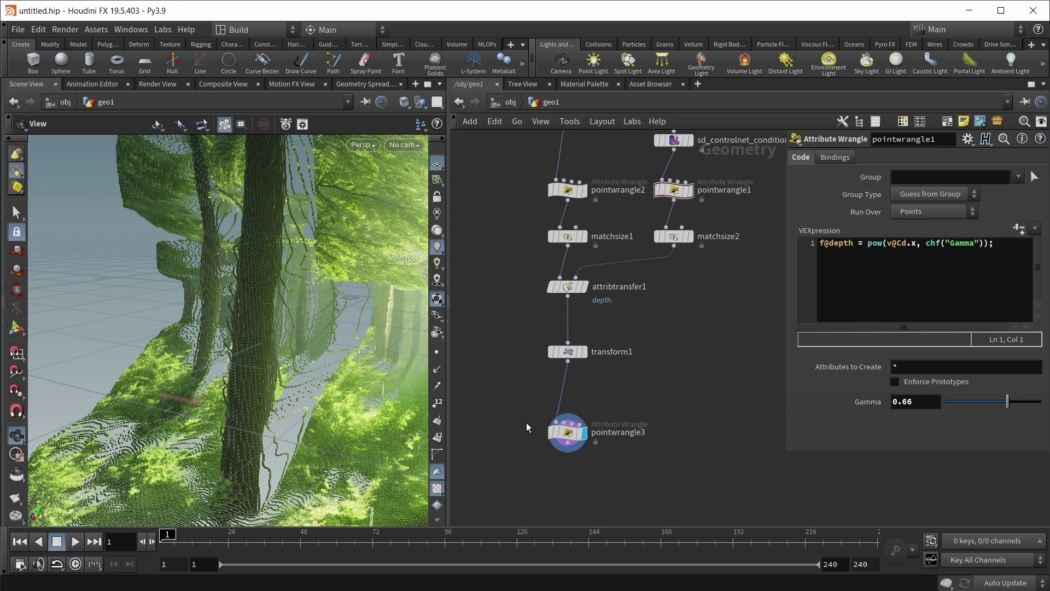
key("Tab")
type("blur")
key("Return")
left_click(567, 390)
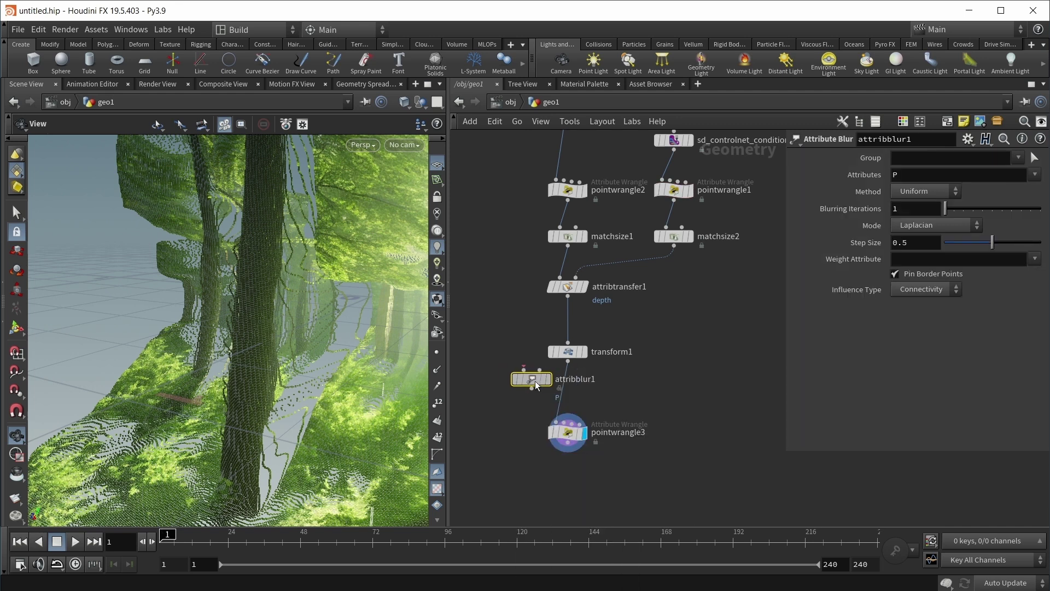
Step: Blur only the depth attribute by Proximity with a 0.005 radius
left_click(1034, 175)
left_click(1039, 216)
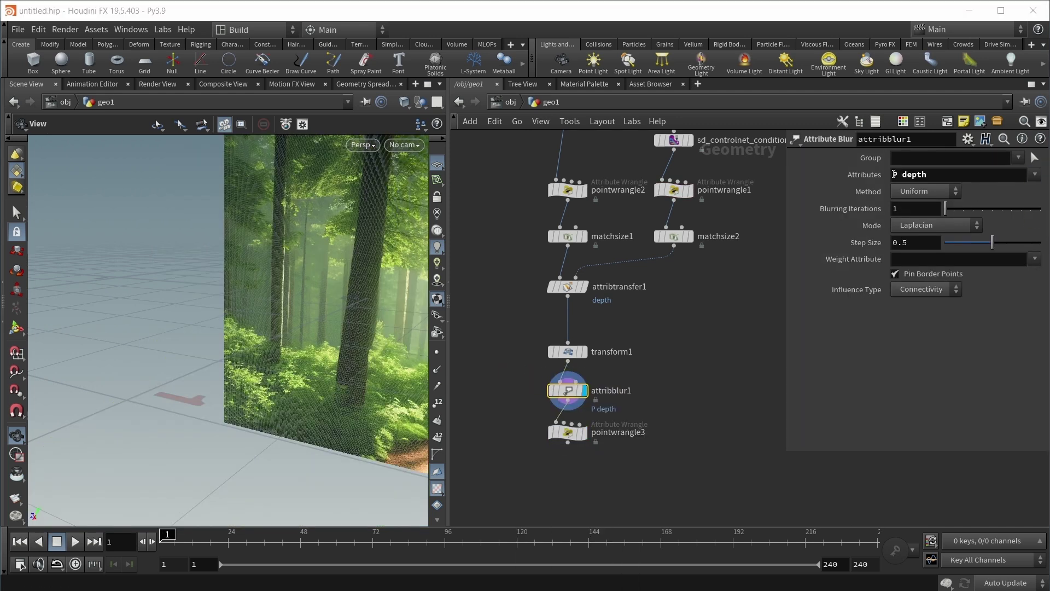
left_click(902, 174)
key("BackSpace")
key("BackSpace")
key("Return")
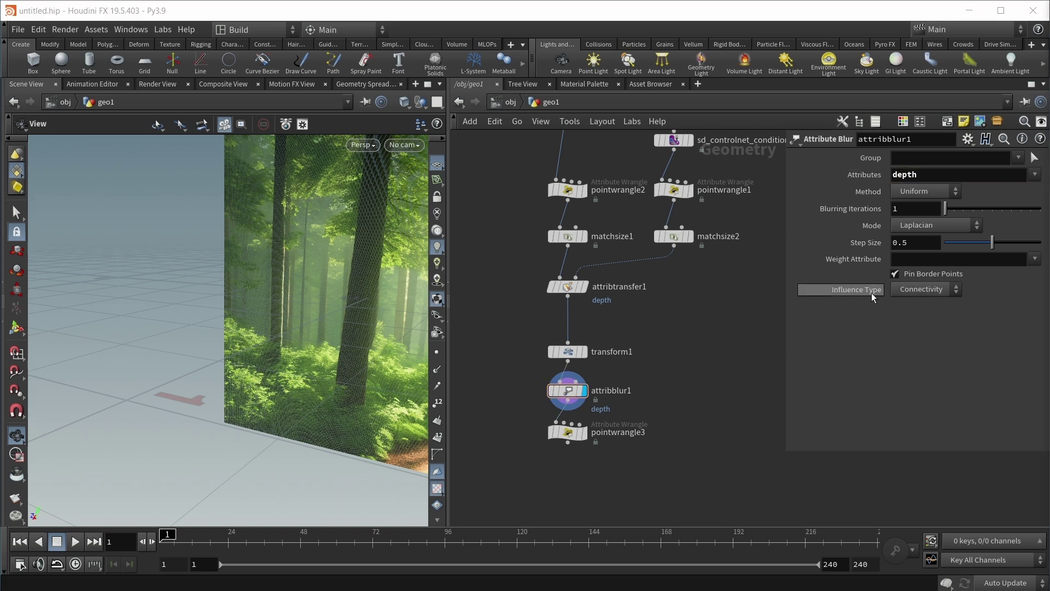
left_click(907, 290)
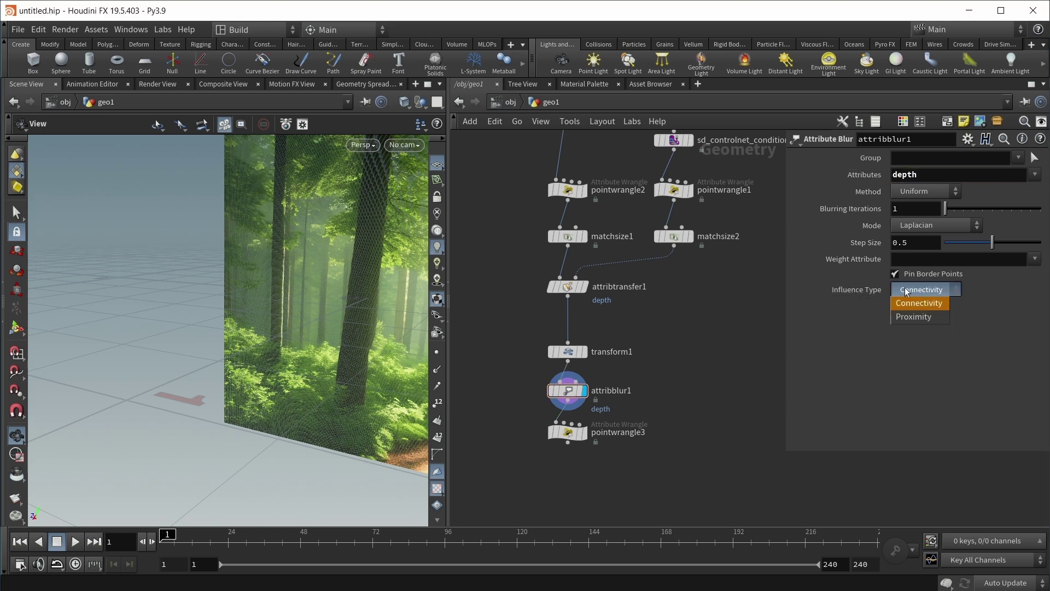
left_click(913, 317)
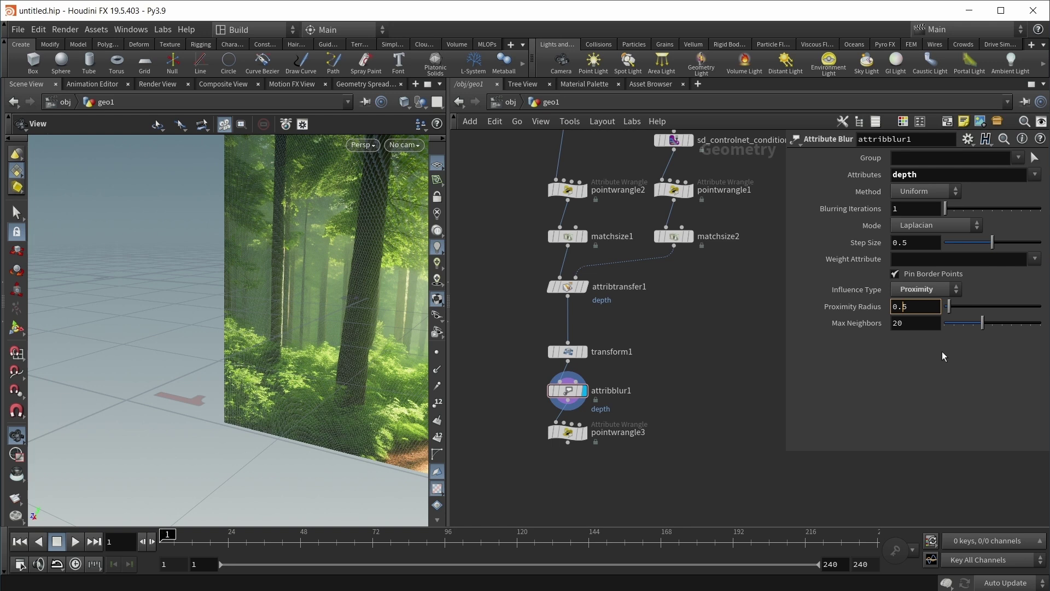
type("00")
Step: Display pointwrangle3's result and turn the forest mesh to face the view
left_click(583, 432)
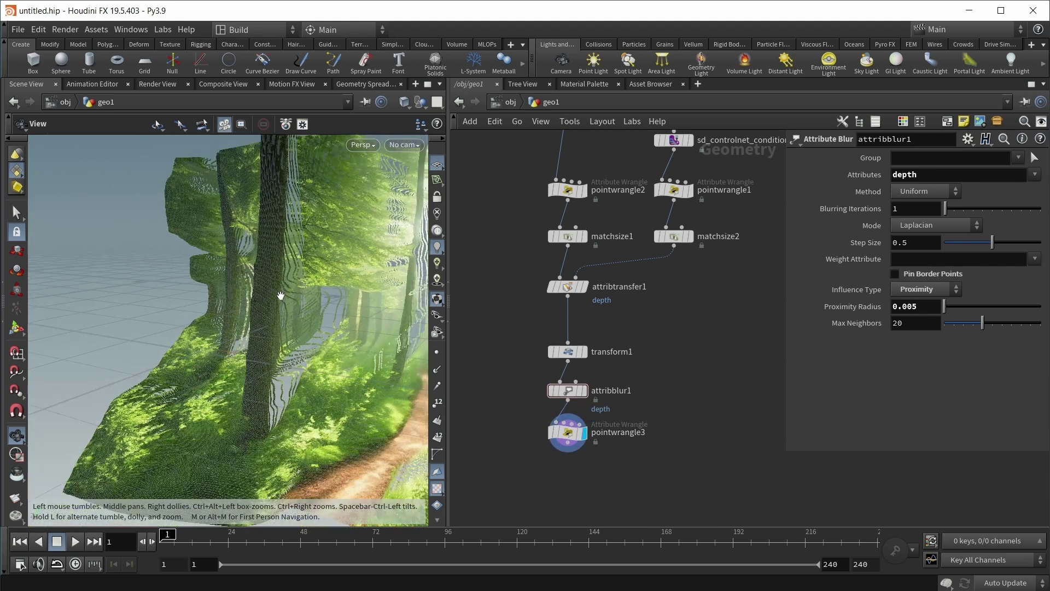
mouse_move(547, 374)
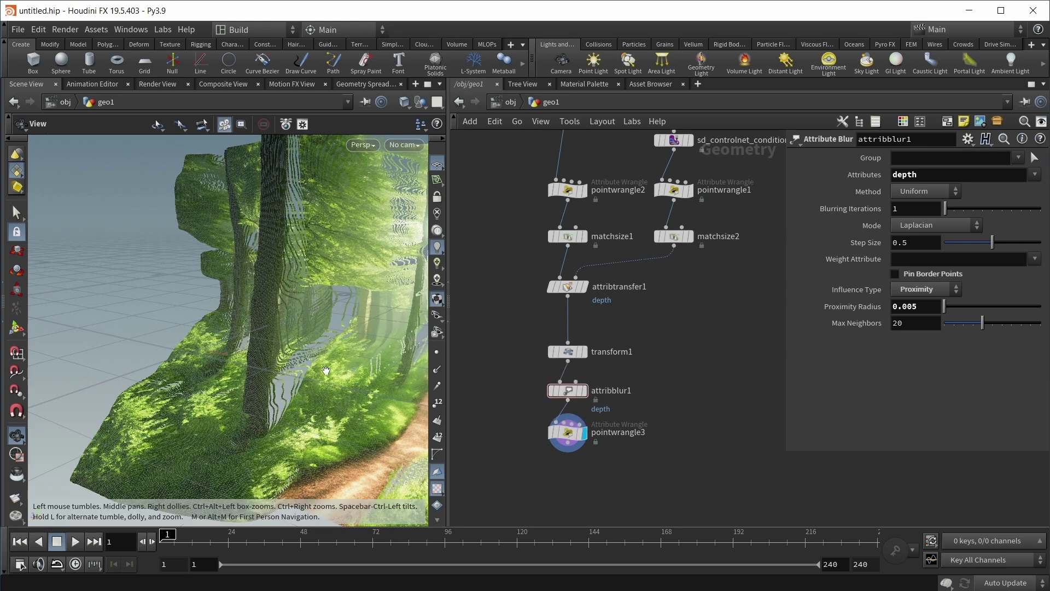
left_click_drag(326, 370, 279, 349)
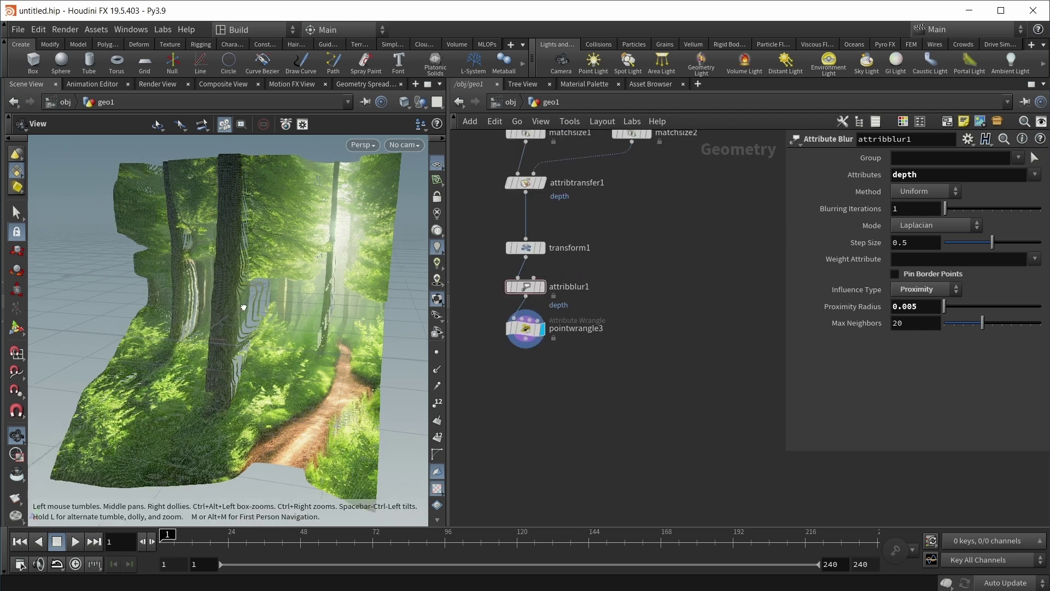
Step: At object level, frame the forest from the front and create a camera from that view
left_click(499, 100)
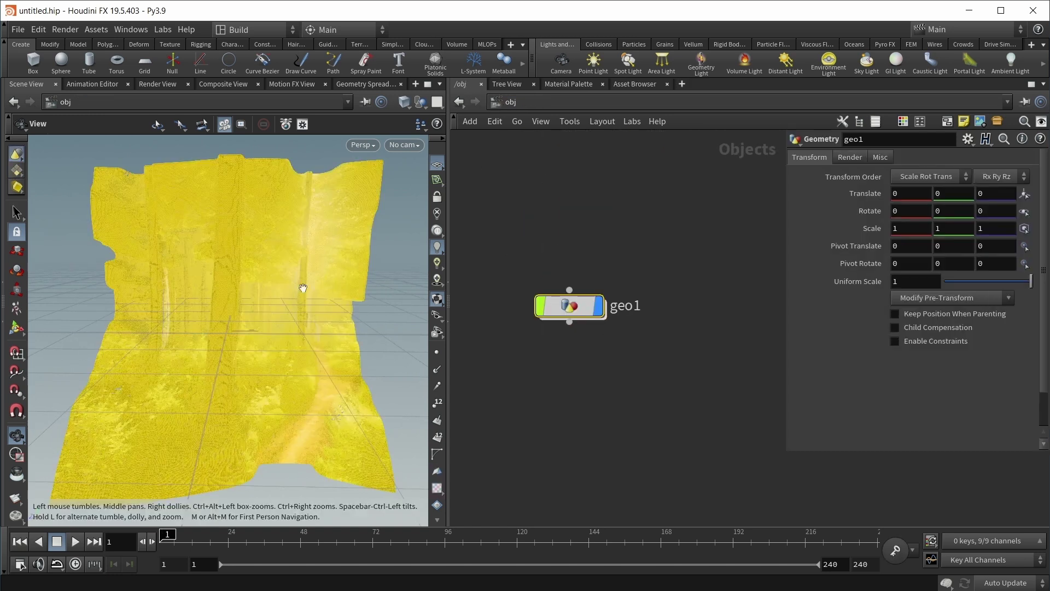
left_click(583, 373)
left_click_drag(250, 356, 257, 332)
scroll(256, 332, "up", 5)
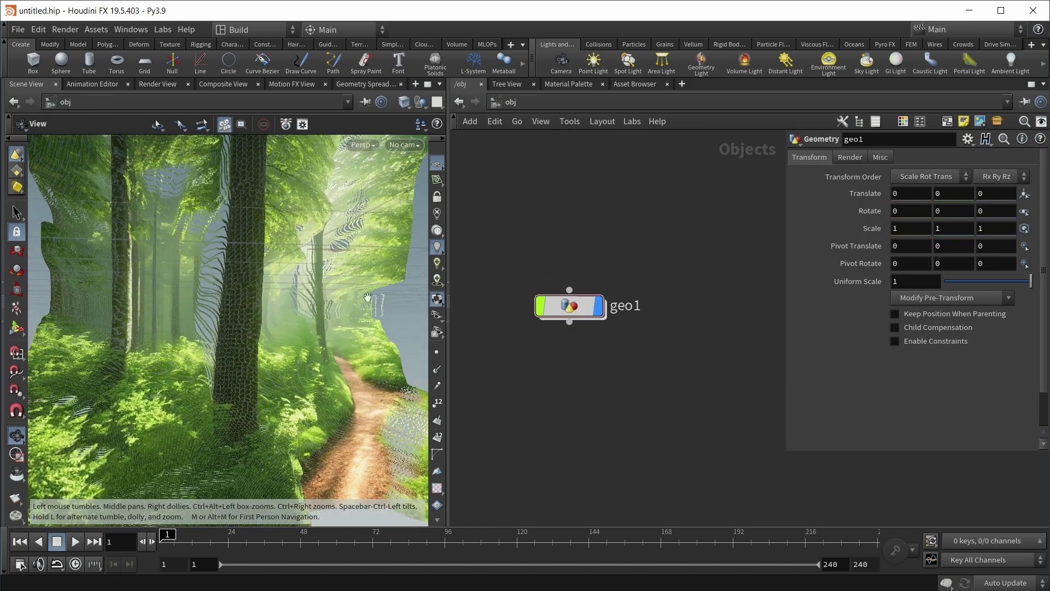
left_click(561, 63)
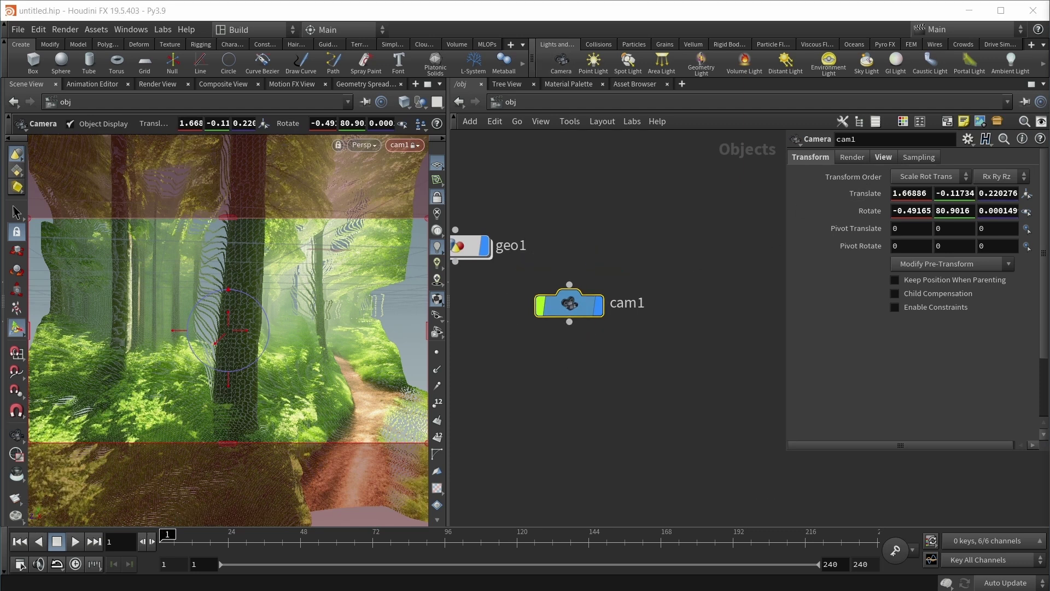
Step: Give cam1 a 1024x1024 resolution and a focal length of 80
left_click(884, 157)
left_click(1028, 193)
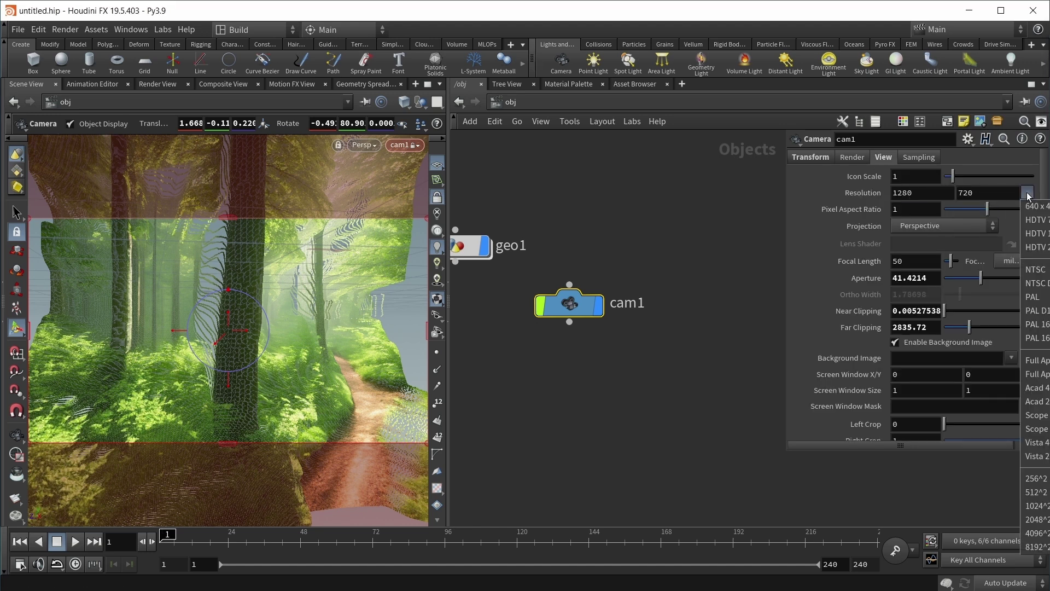
left_click(1035, 505)
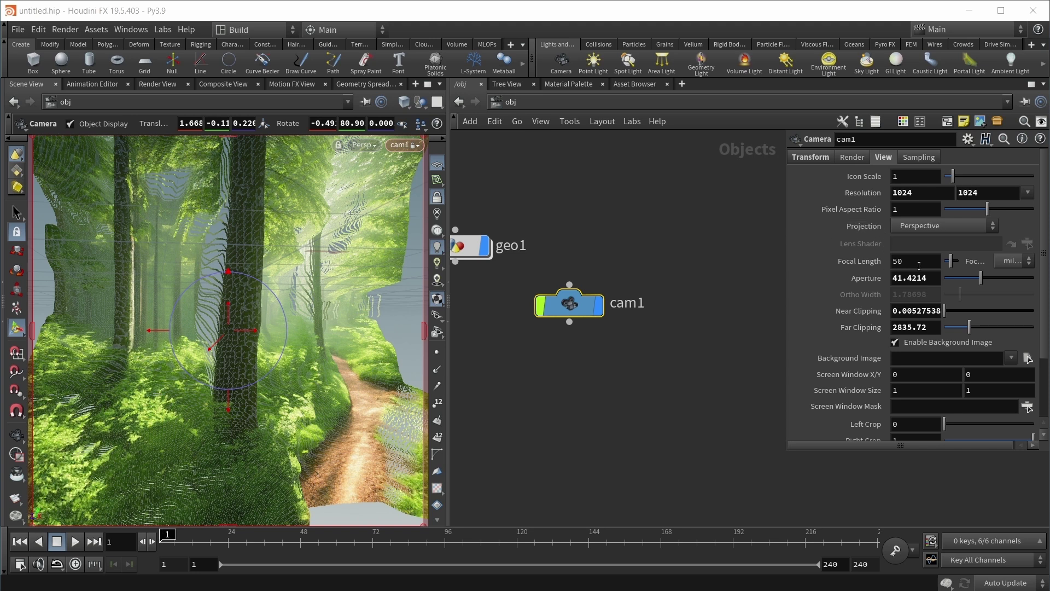
double_click(918, 261)
type("80")
key("Return")
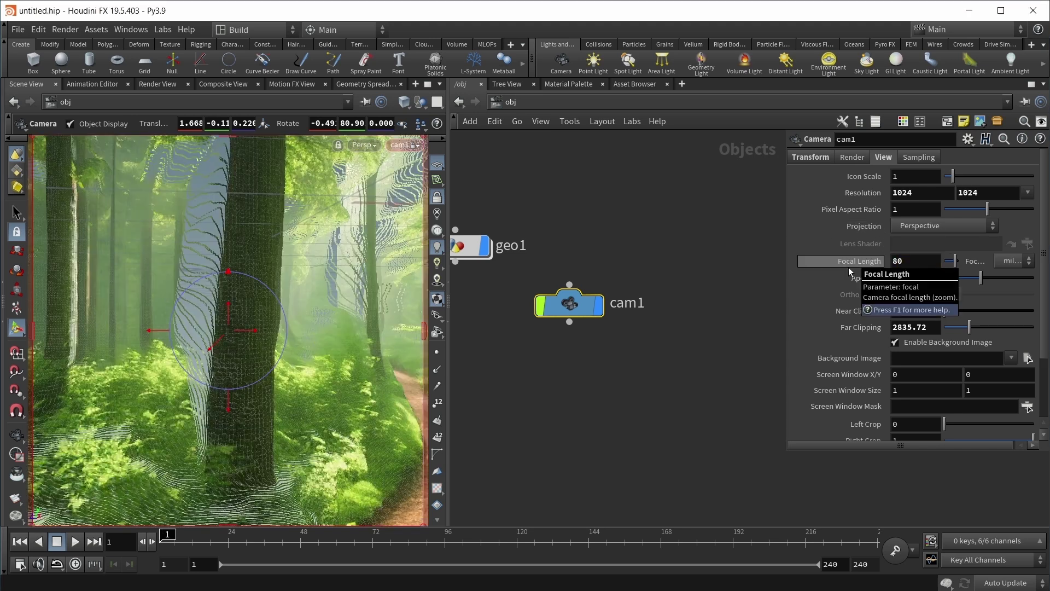
Step: Slide the camera sideways to reveal the path, then return inside geo1
middle_click_drag(339, 328, 267, 333)
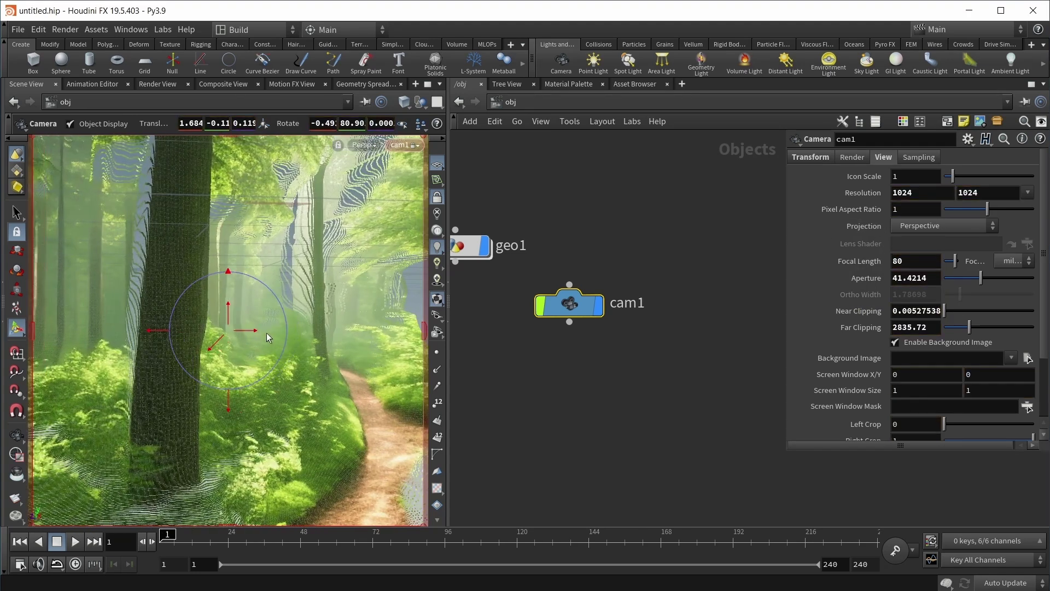
scroll(219, 348, "down", 5)
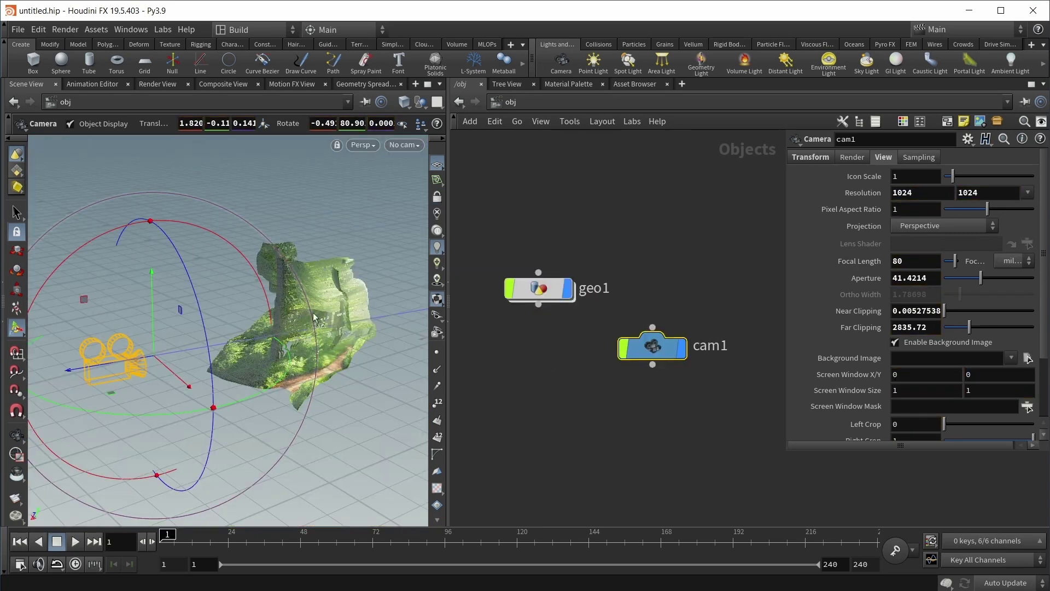
double_click(539, 288)
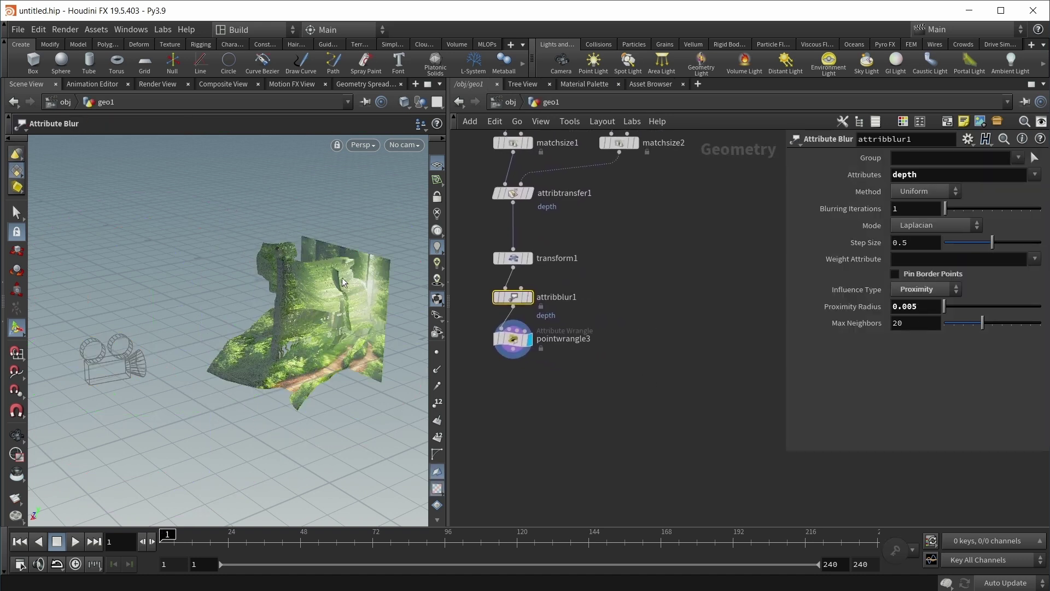
Step: Create a Grid node inside geo1 with 2 rows
key("Tab")
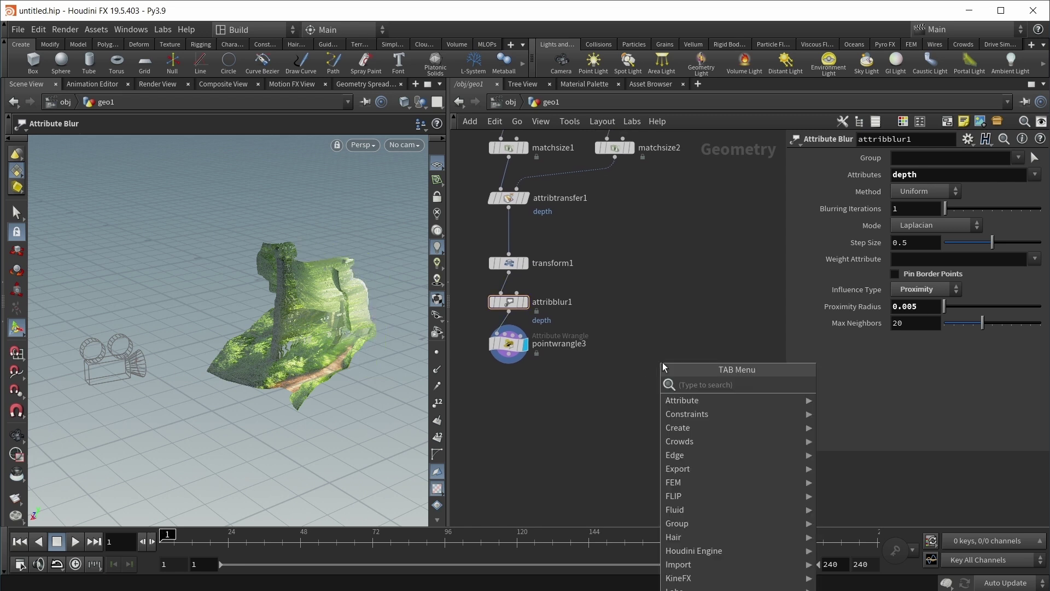
type("grid")
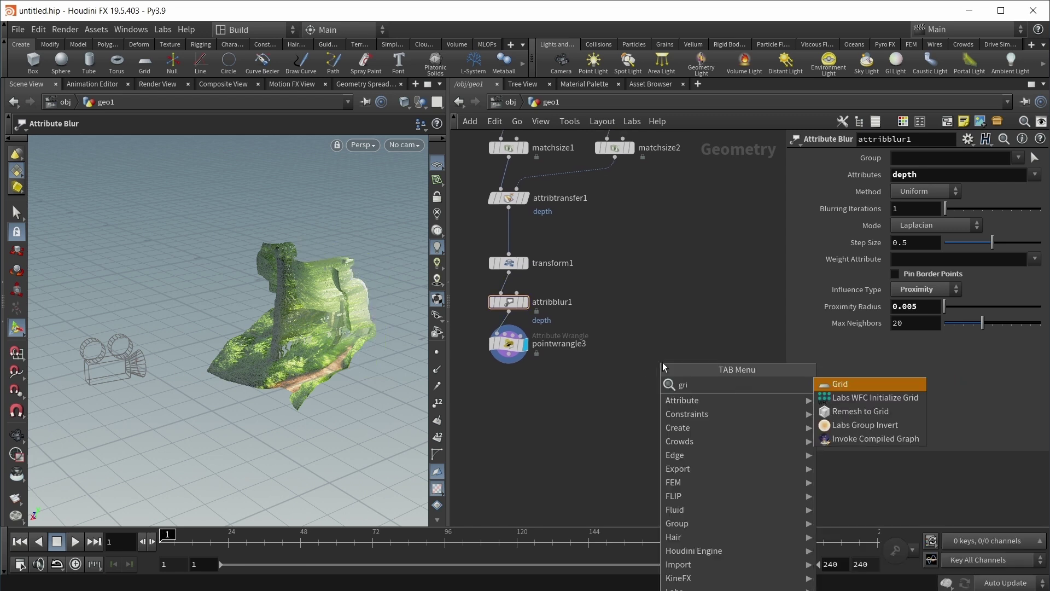
key("Return")
left_click(674, 350)
left_click_drag(961, 257, 884, 270)
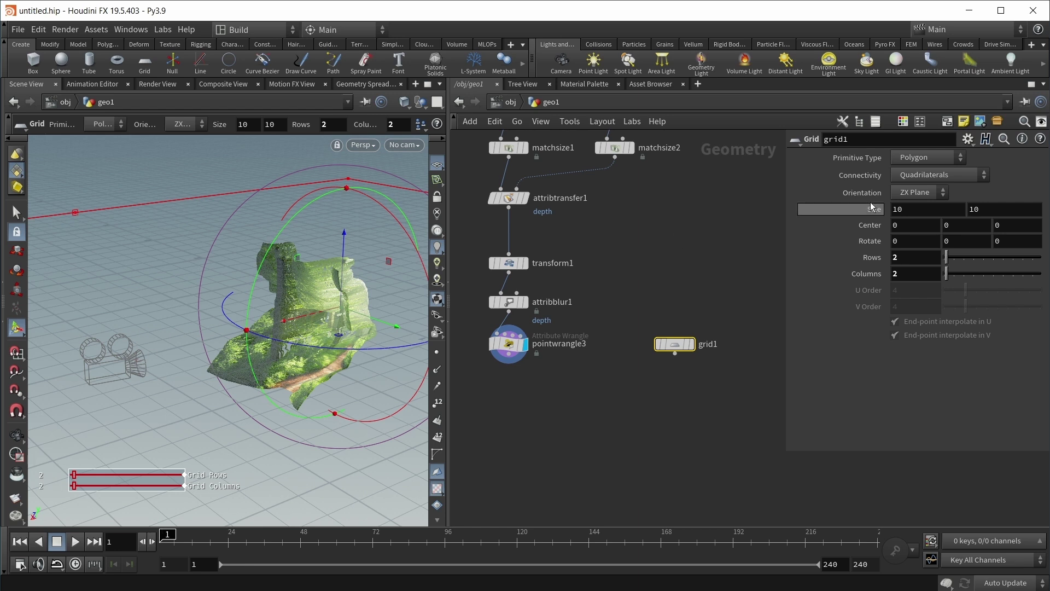
Step: Orient grid1 on the YZ plane and centre it at X 0.5, Y 0.5
left_click(931, 192)
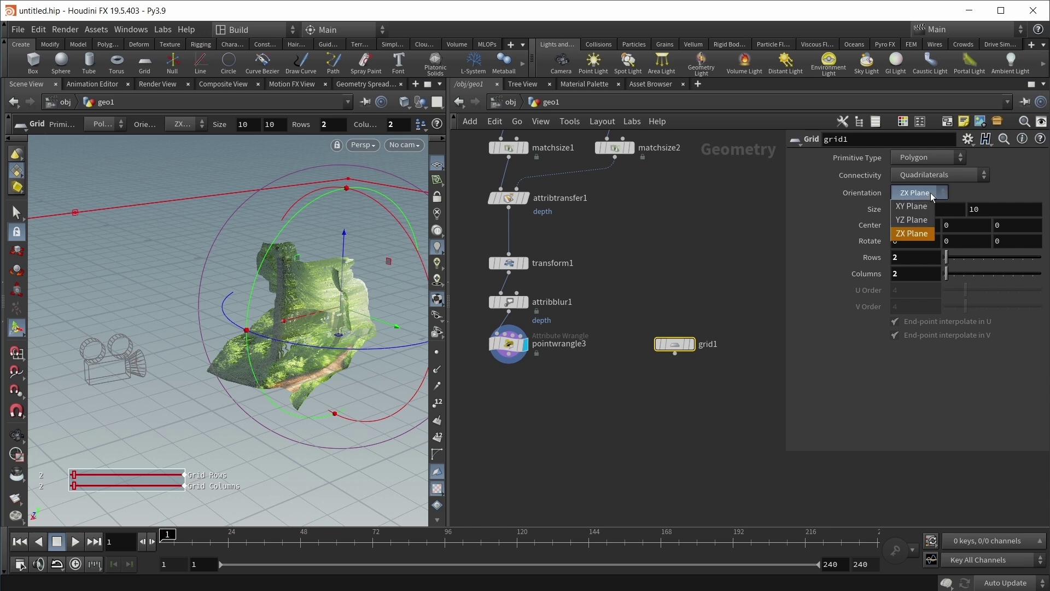
left_click(901, 221)
left_click(916, 225)
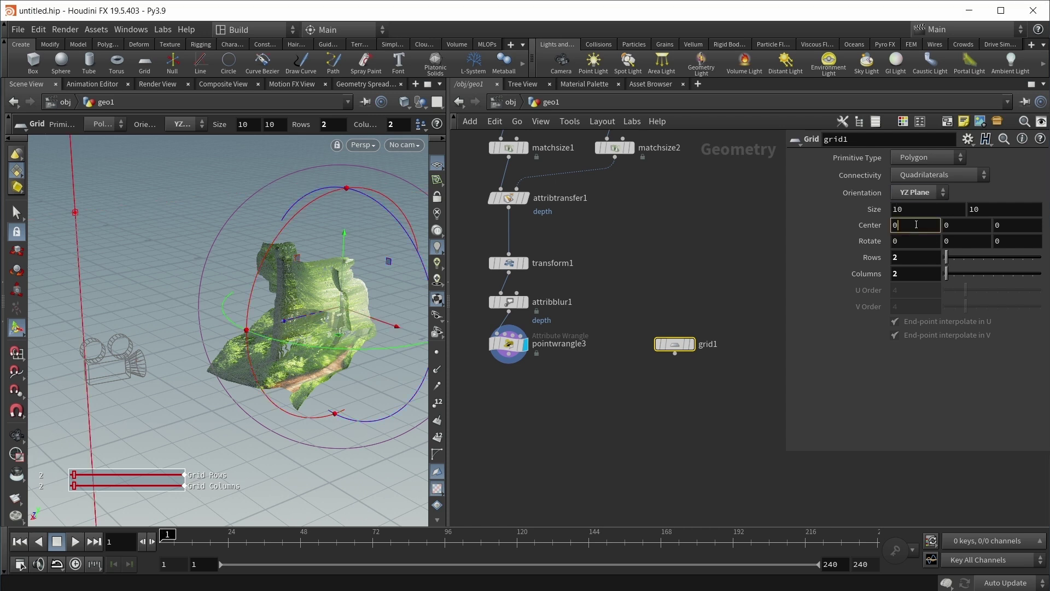
type(".5")
key("Return")
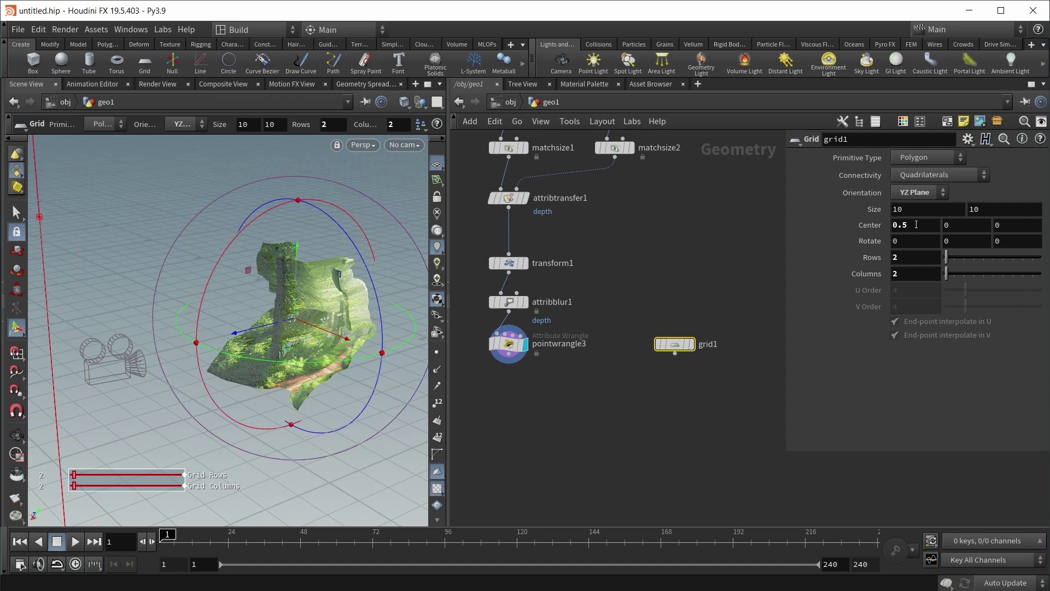
left_click(972, 225)
type(".5")
key("Return")
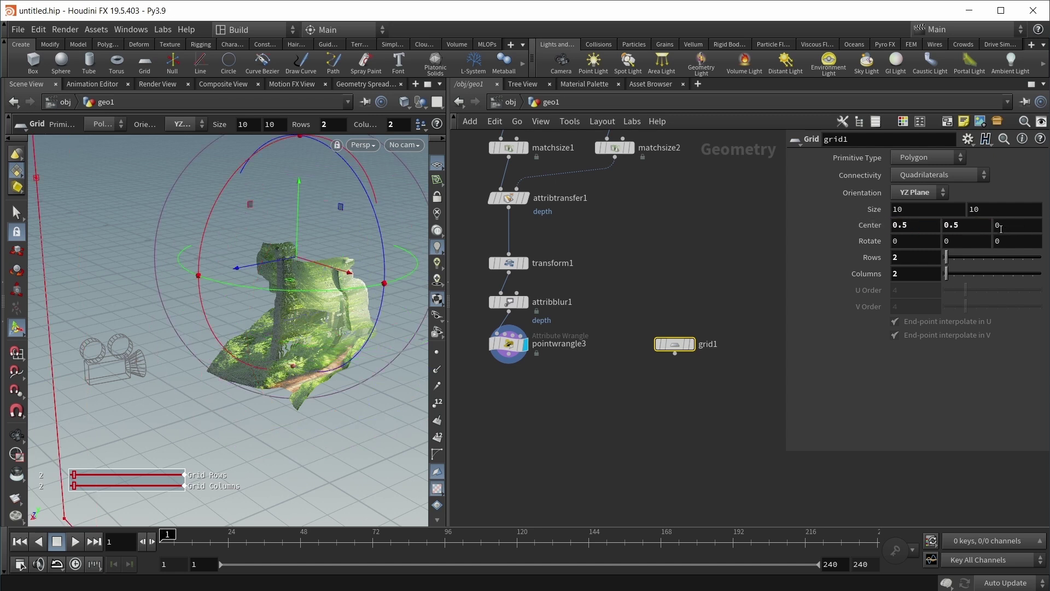
Step: Copy cam1's Focus Distance parameter from its Sampling settings
left_click(506, 103)
left_click(653, 348)
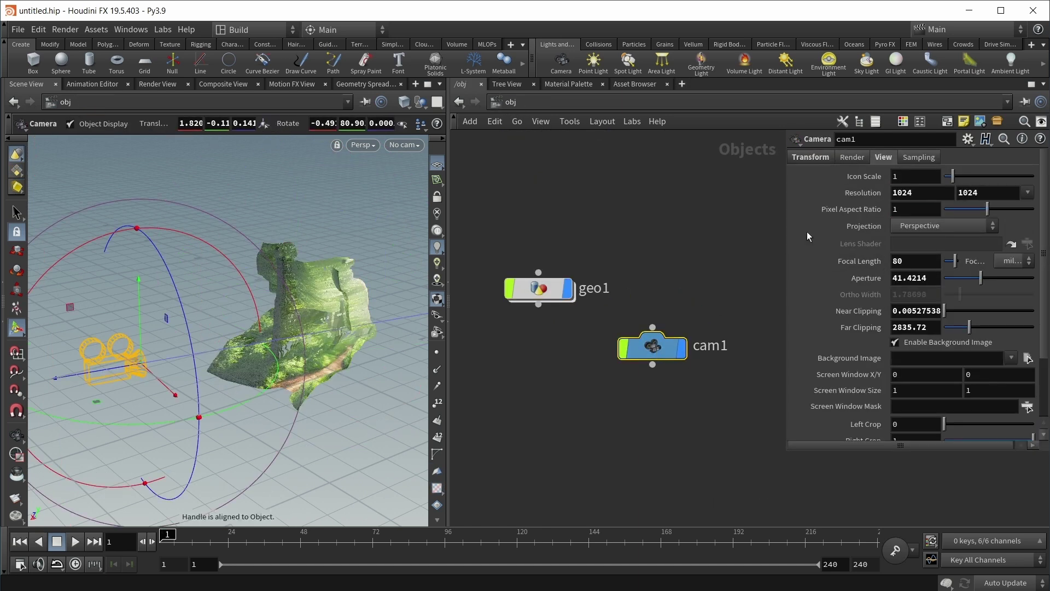
left_click(919, 157)
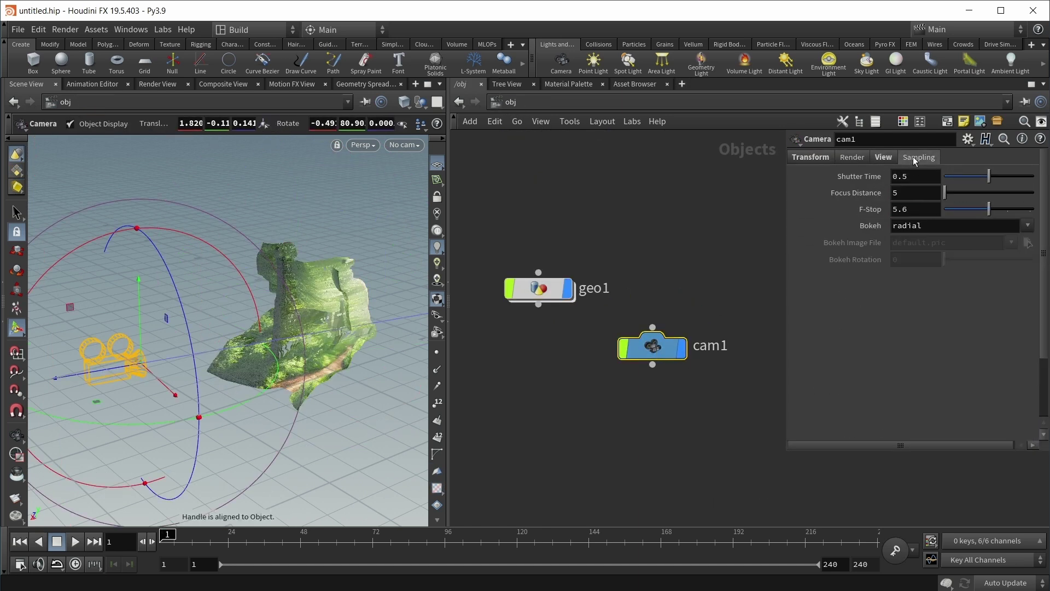
right_click(855, 197)
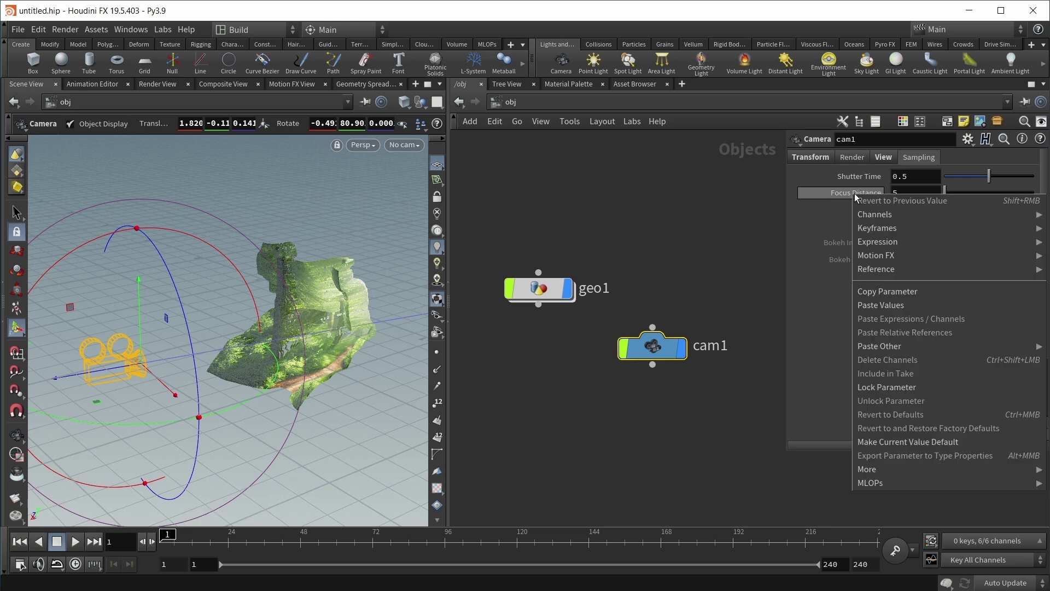
key("Escape")
Step: Paste a relative reference into grid1's Center Z and negate it to -ch("../../cam1/focus")
double_click(541, 288)
left_click(1014, 225)
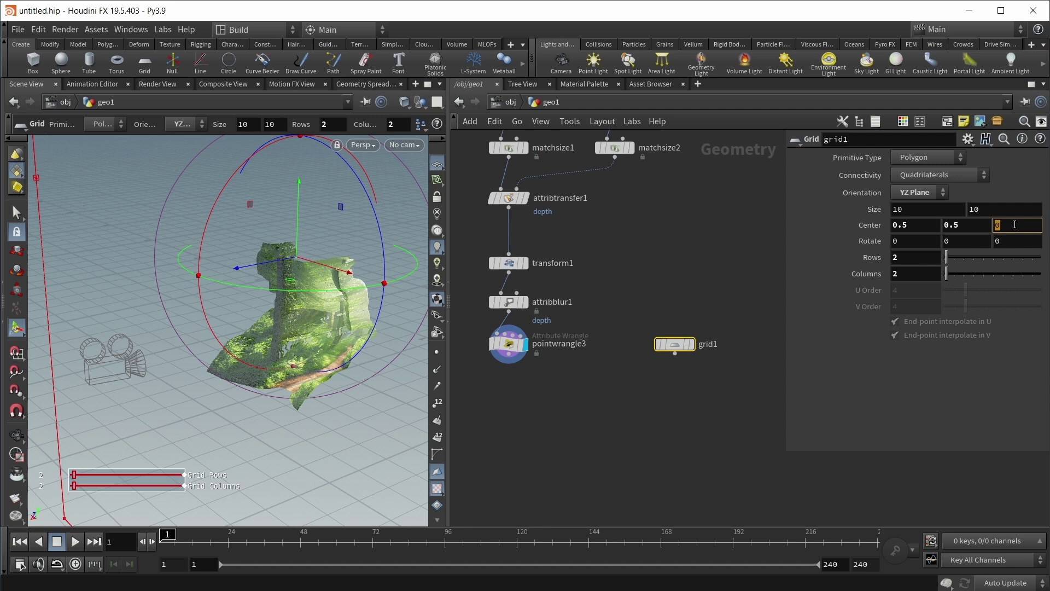
right_click(1014, 224)
left_click(1031, 363)
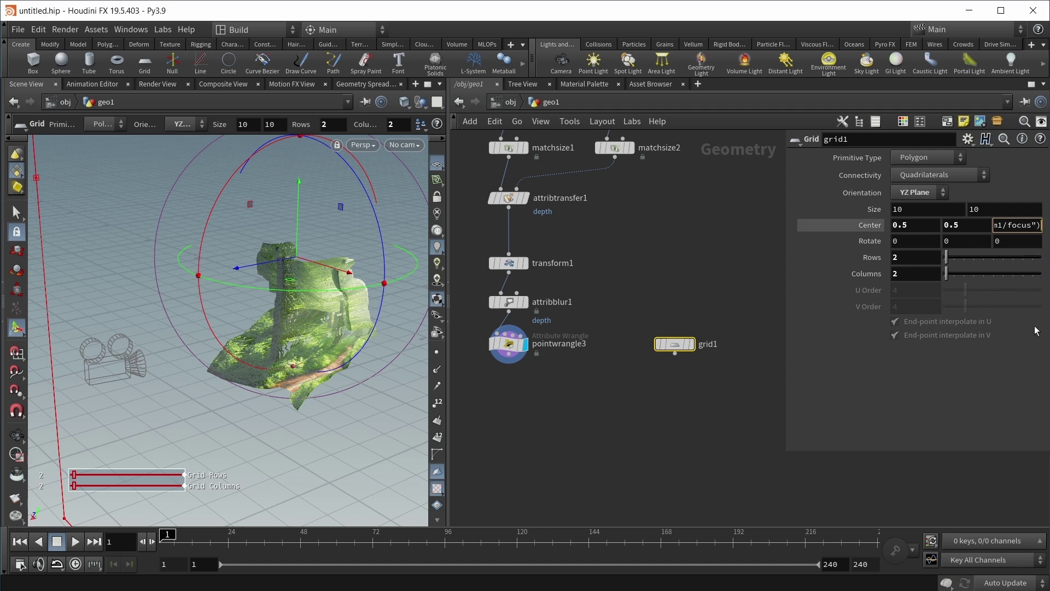
key("Return")
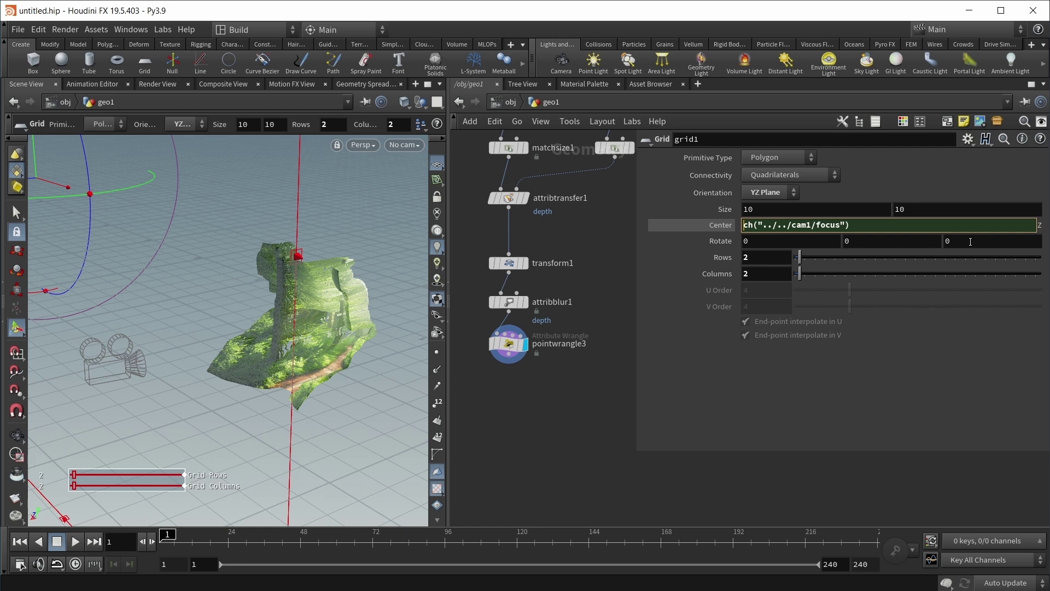
type("-")
key("Return")
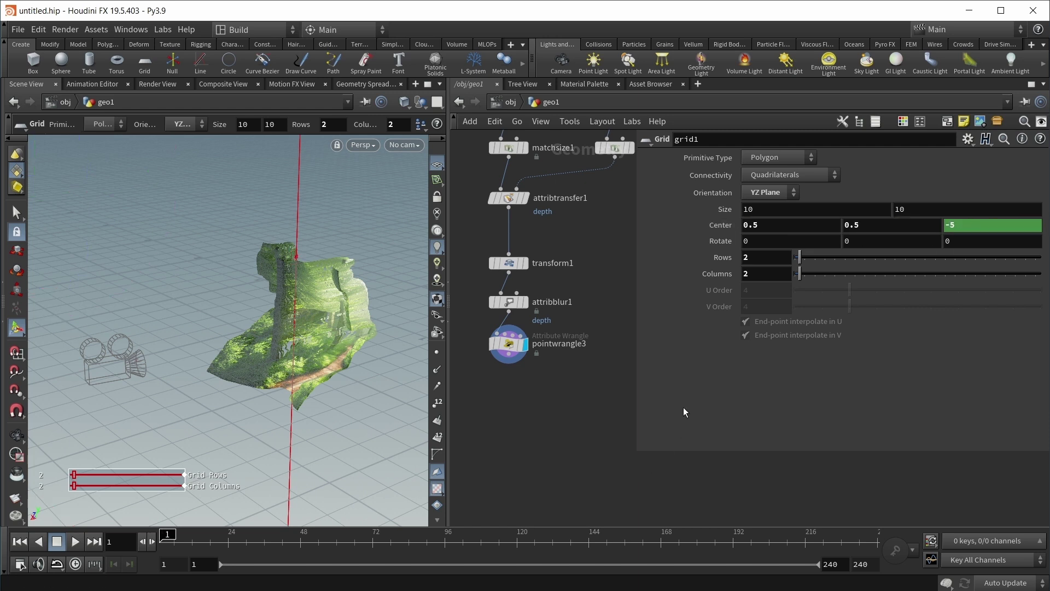
Step: Add a Point VOP after grid1 and go inside it
left_click_drag(634, 401, 780, 401)
left_click(684, 309)
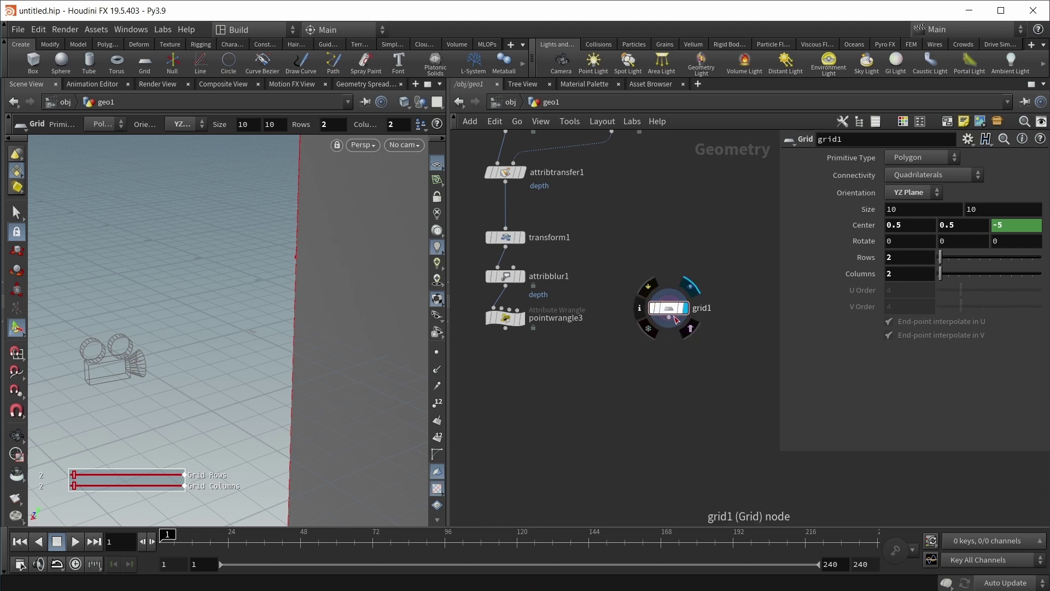
key("Tab")
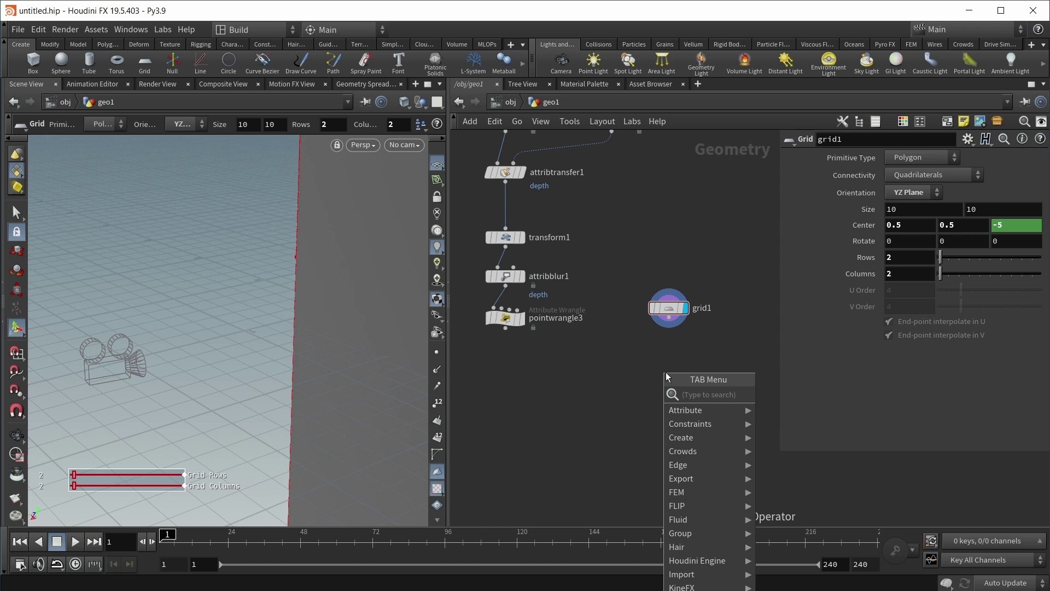
type("pointvop")
key("Return")
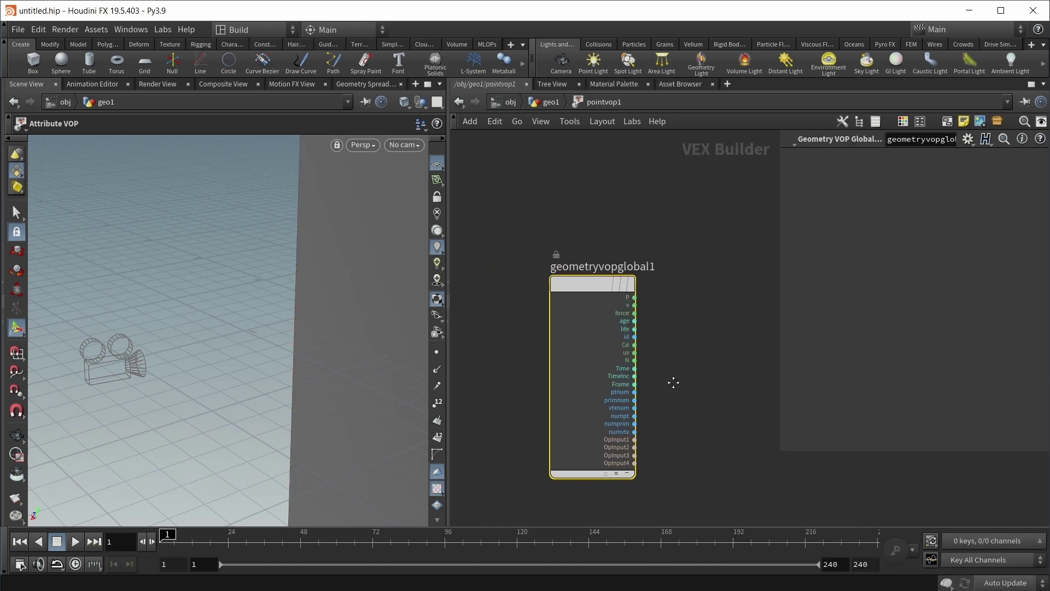
Step: Wire a From NDC node between the global P and the output P
key("Tab")
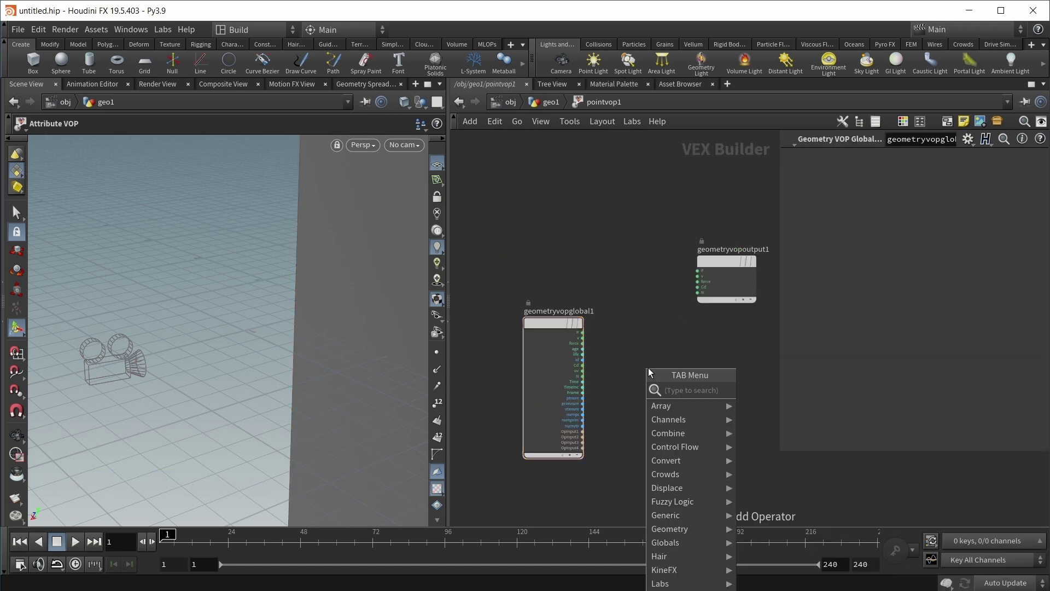
type("from")
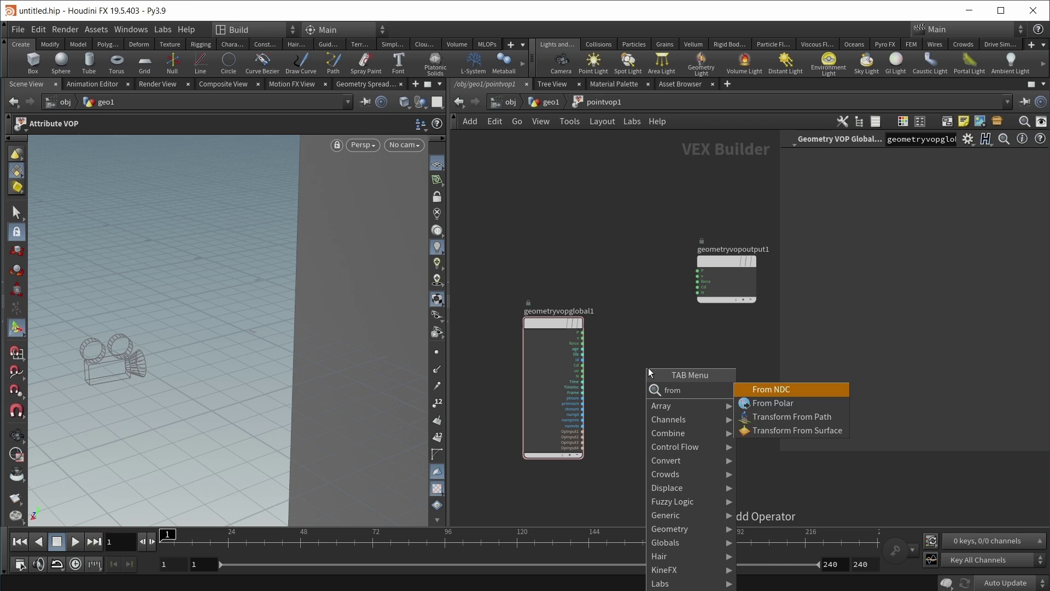
key("Return")
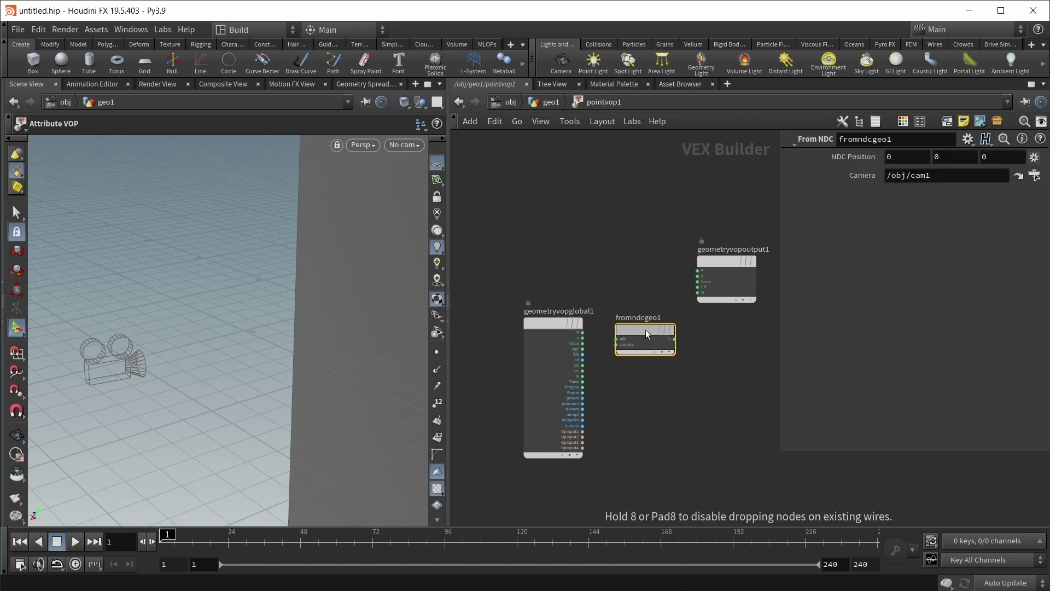
left_click(636, 326)
scroll(632, 323, "up", 3)
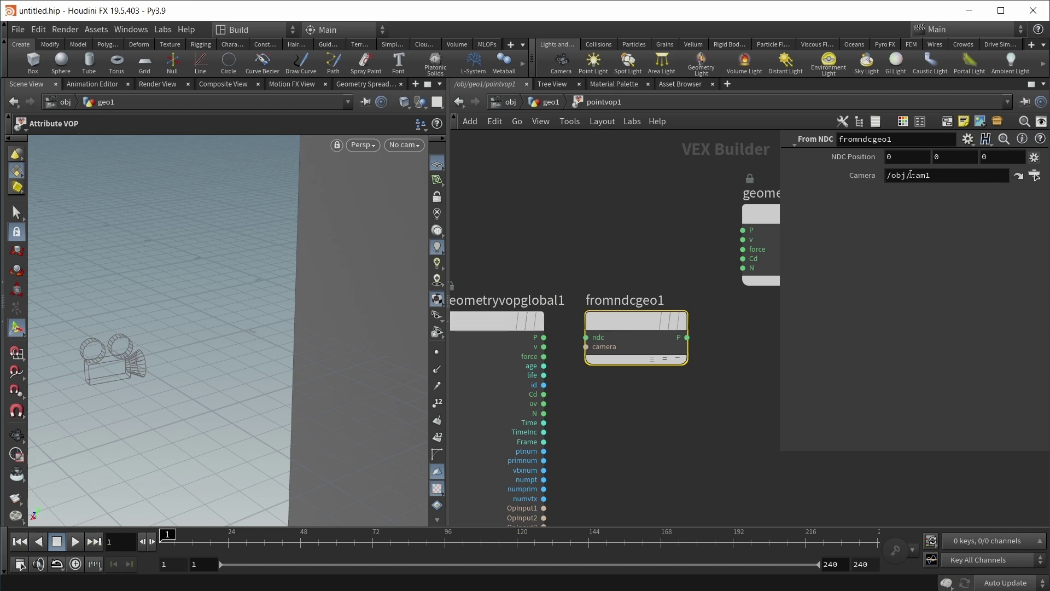
left_click_drag(544, 338, 587, 338)
scroll(624, 366, "down", 2)
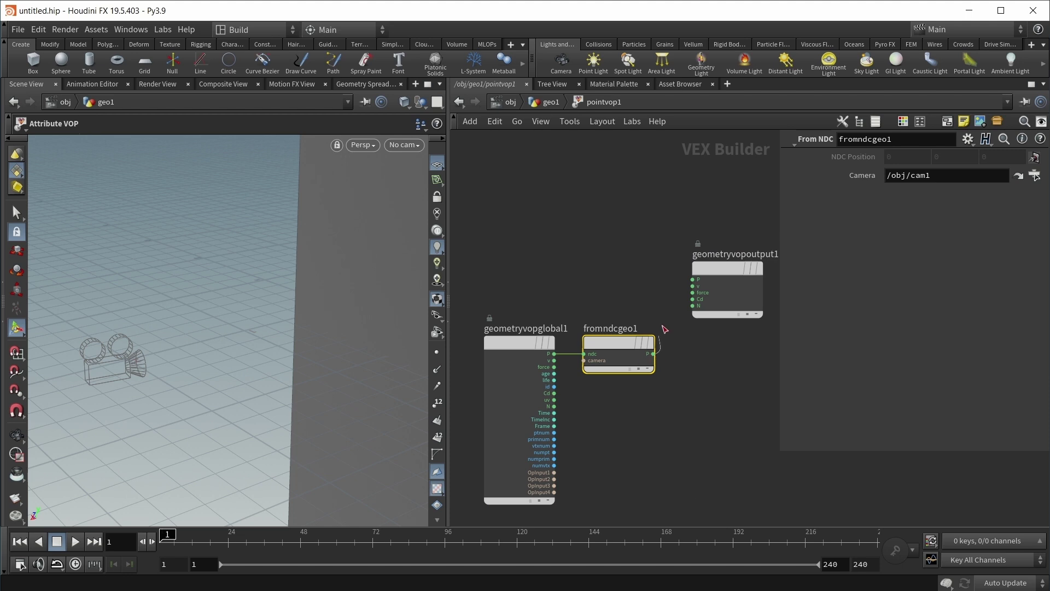
mouse_move(653, 354)
left_mouse_down()
mouse_move(677, 276)
mouse_move(693, 279)
left_mouse_up()
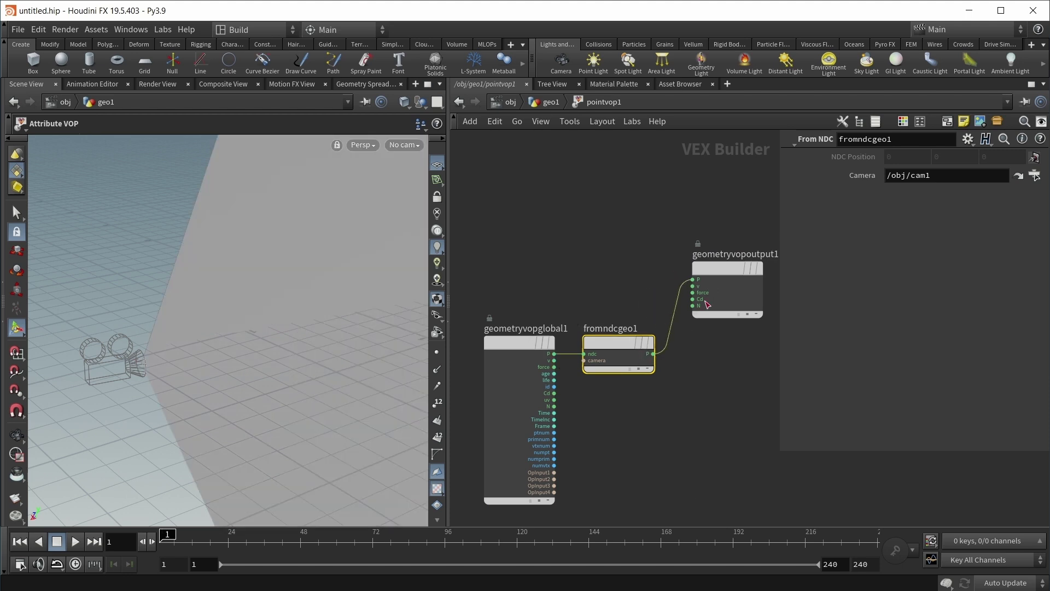
Step: Merge pointwrangle3 and pointvop1 with a new merge node in geo1
left_click(545, 103)
key("Tab")
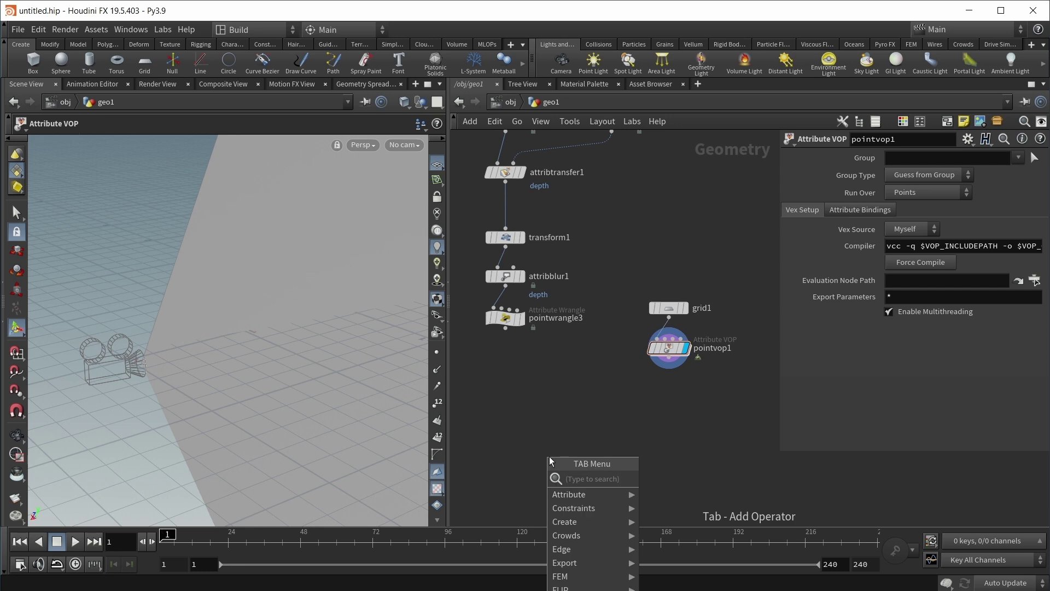
type("merge")
key("Return")
left_click_drag(549, 447, 505, 327)
left_click_drag(666, 366, 549, 447)
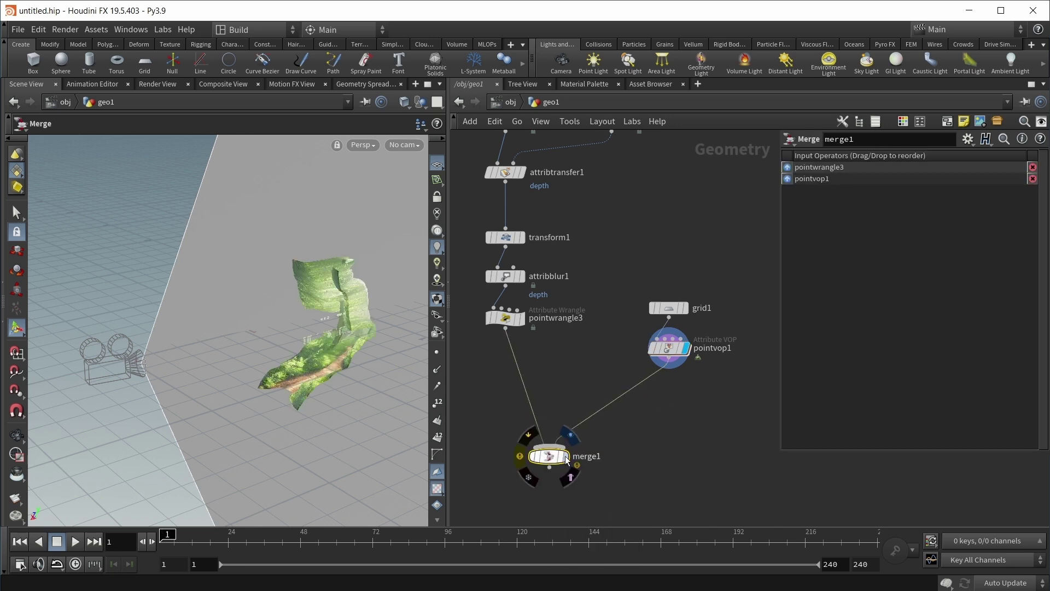
Step: Lower cam1's Focus Distance to 1.6
left_click(511, 102)
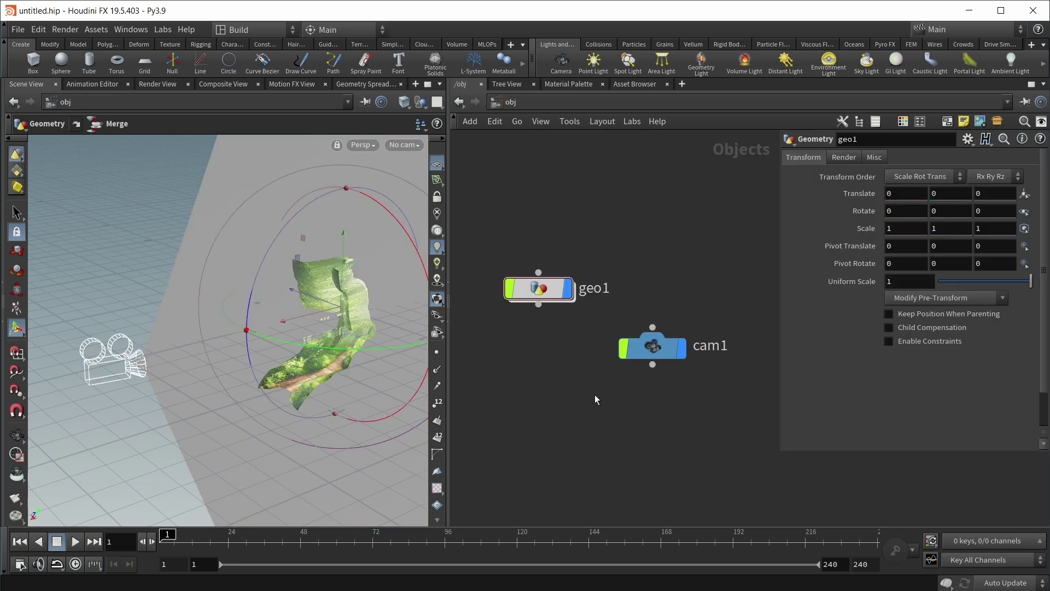
left_click(628, 347)
scroll(247, 356, "down", 3)
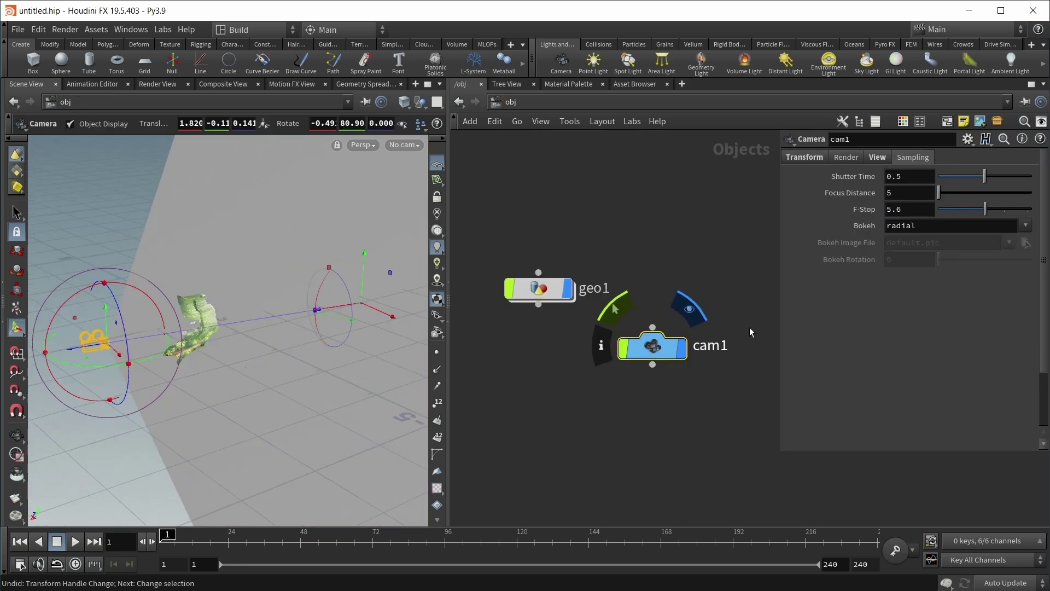
middle_click_drag(914, 194, 657, 199)
left_click_drag(285, 361, 332, 335)
key("Return")
Step: Set grid1's orientation to XY Plane, then reselect cam1 at object level
mouse_move(649, 359)
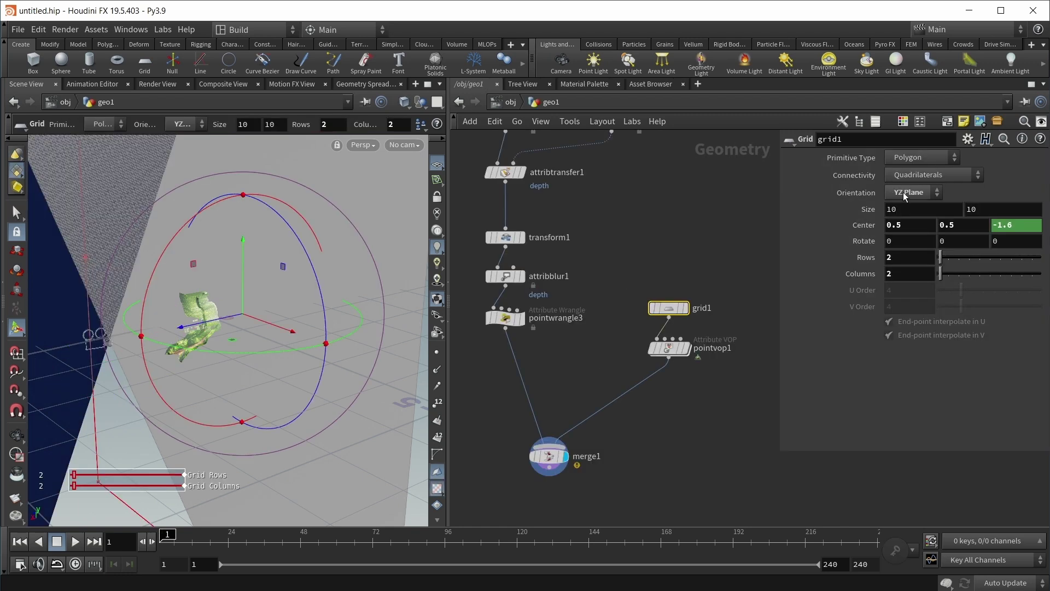
left_click(906, 195)
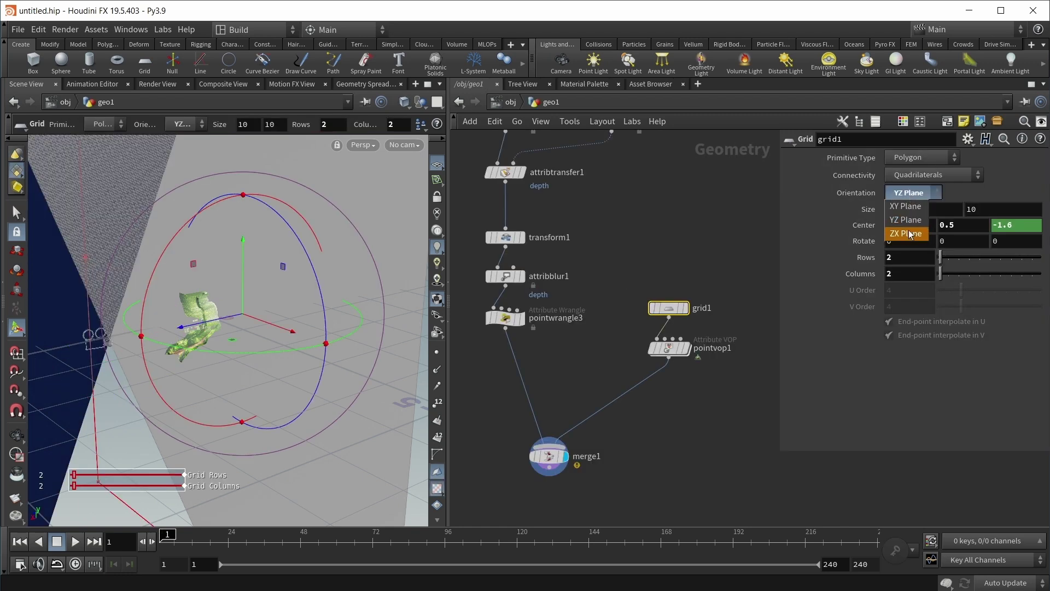
left_click(897, 207)
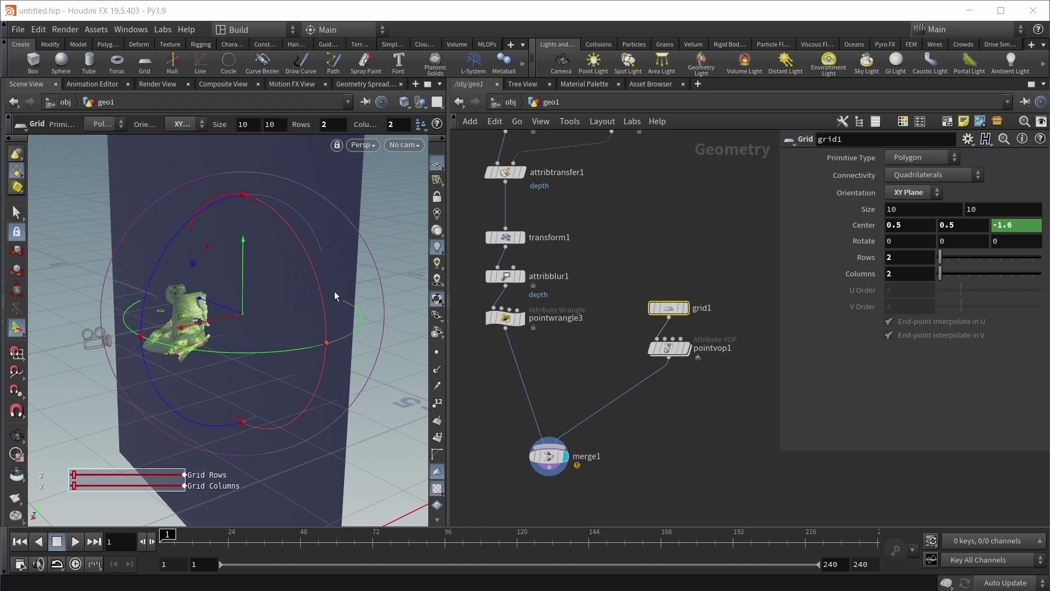
key("u")
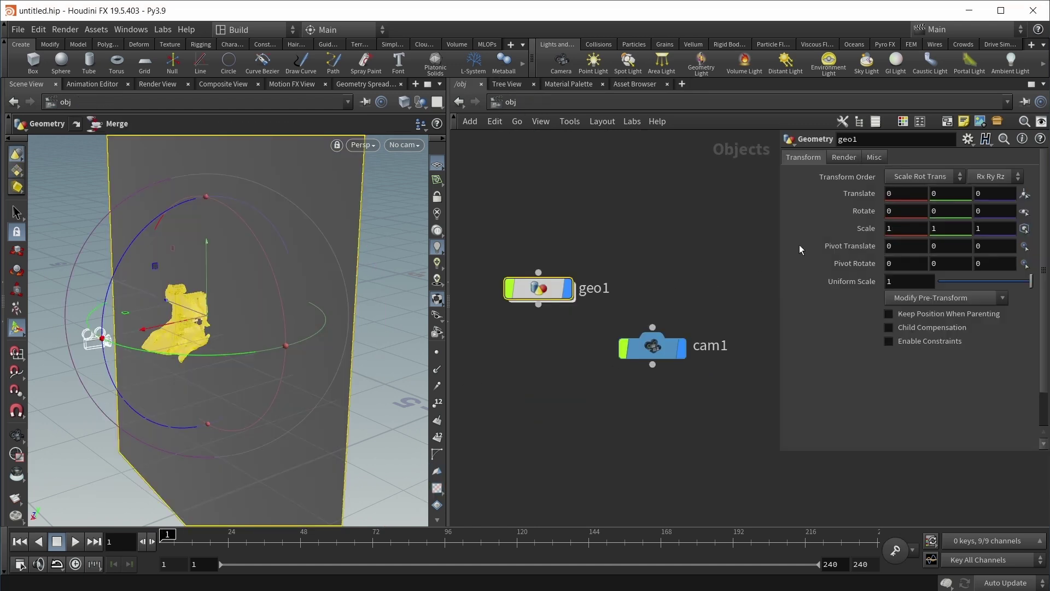
left_click(652, 350)
Step: Fine-tune cam1's Focus Distance down to 1.187, then return to geo1's network
middle_click_drag(923, 188, 892, 203)
left_click_drag(207, 328, 251, 257, "alt")
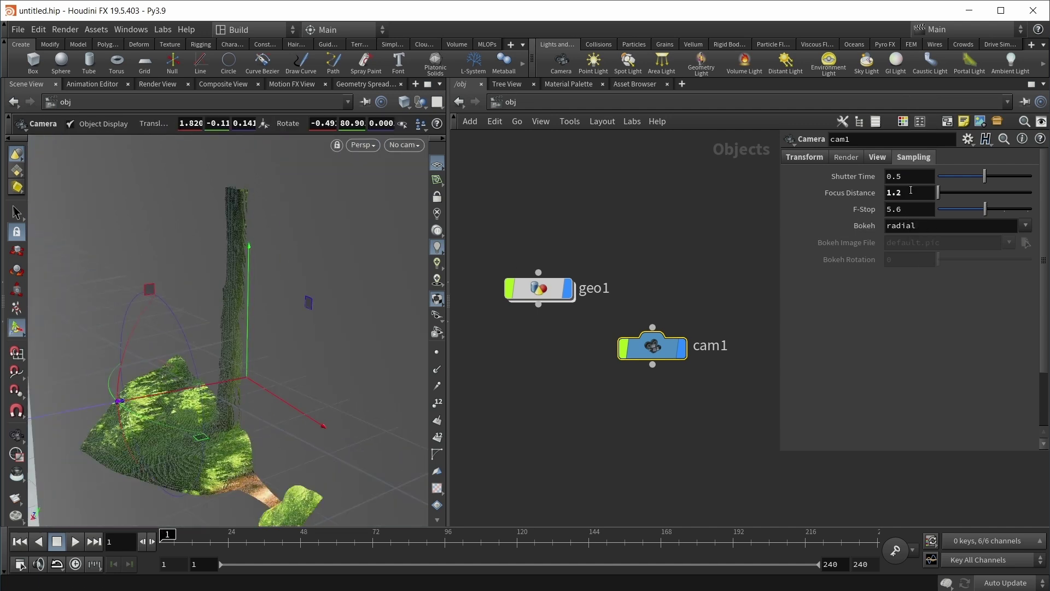
middle_click_drag(913, 192, 873, 203)
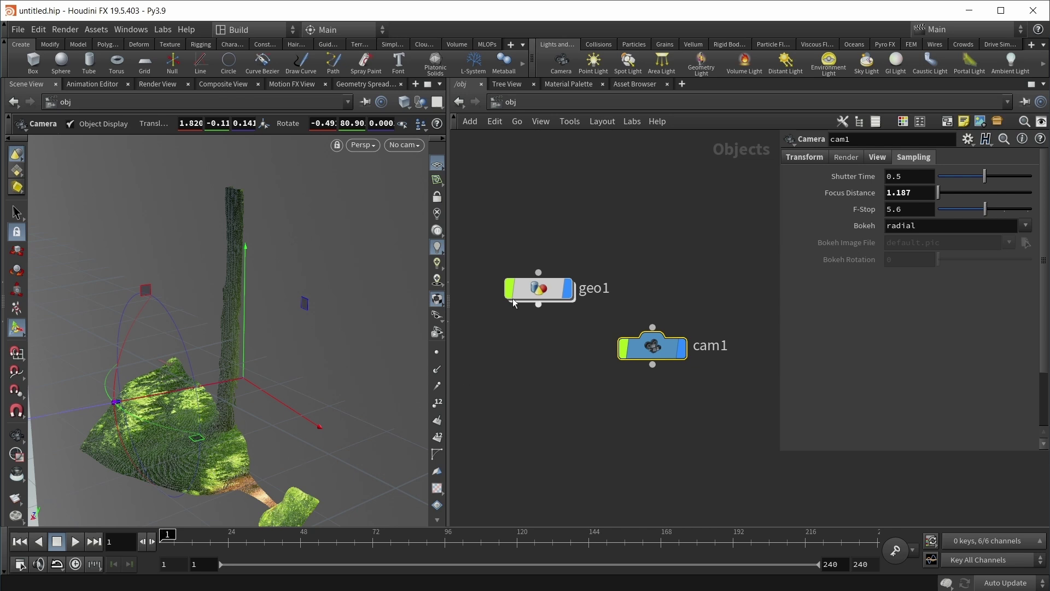
double_click(539, 288)
Step: Delete merge1 and add a Point Wrangle node fed by pointwrangle3
left_click_drag(665, 360, 561, 335)
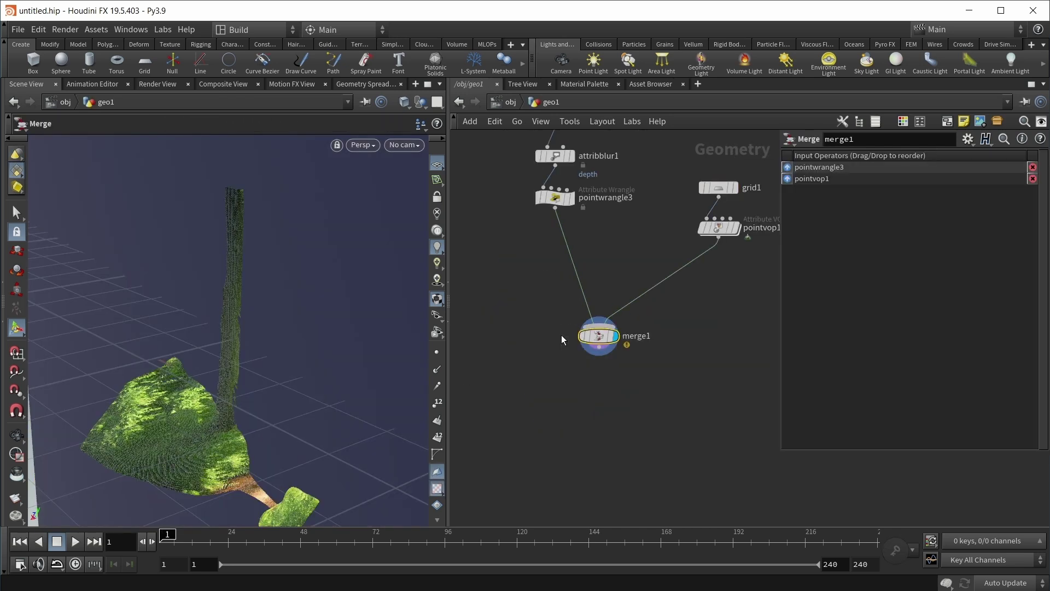
key("Delete")
key("Tab")
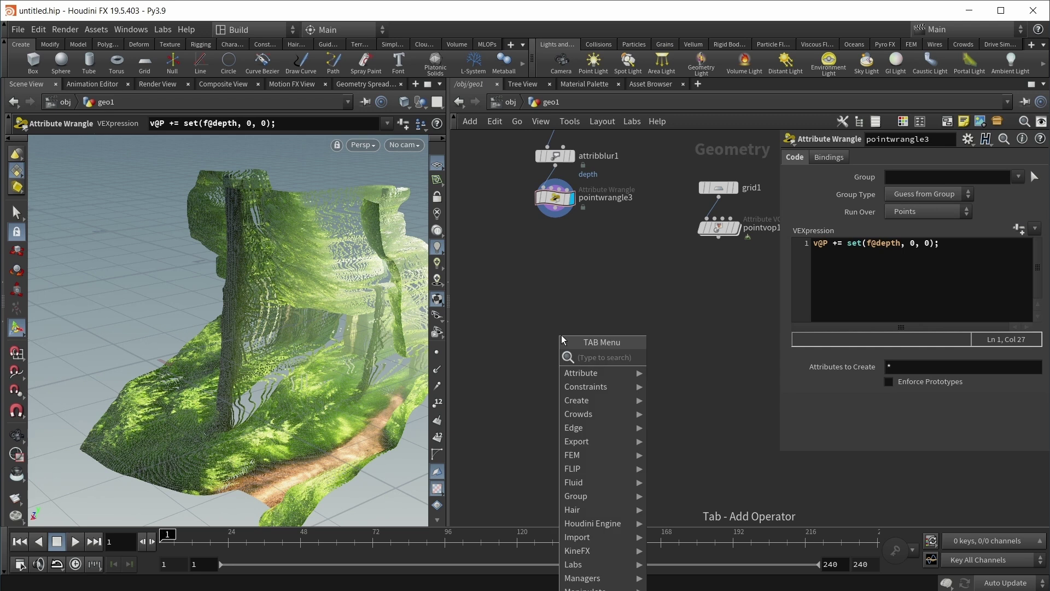
type("point")
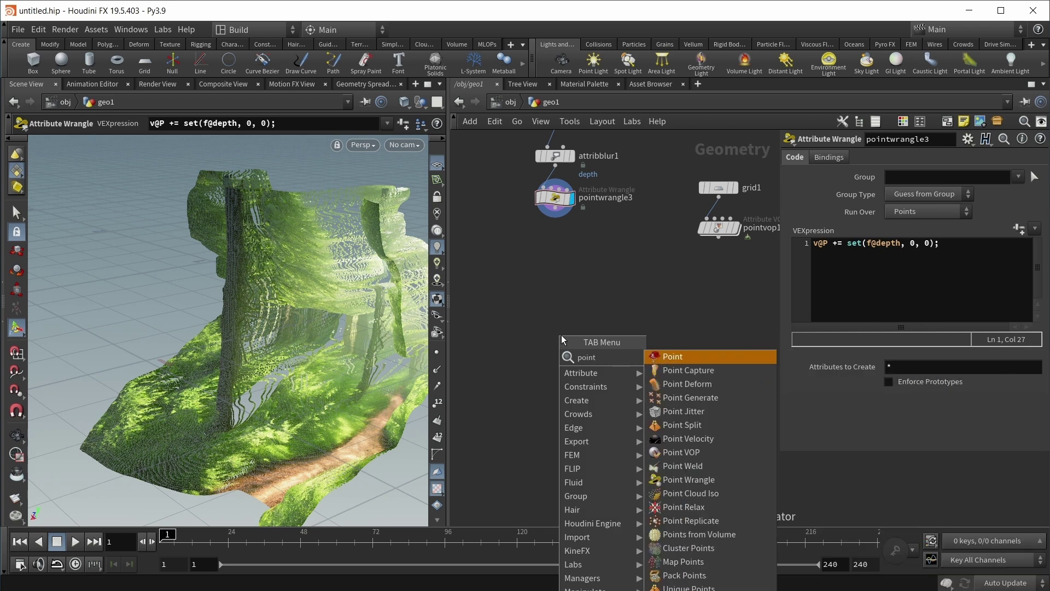
type(" wr")
key("Return")
left_click(555, 317)
Step: Wire pointvop1 into pointwrangle4's second input, display it, and switch to the browser
left_click(718, 242)
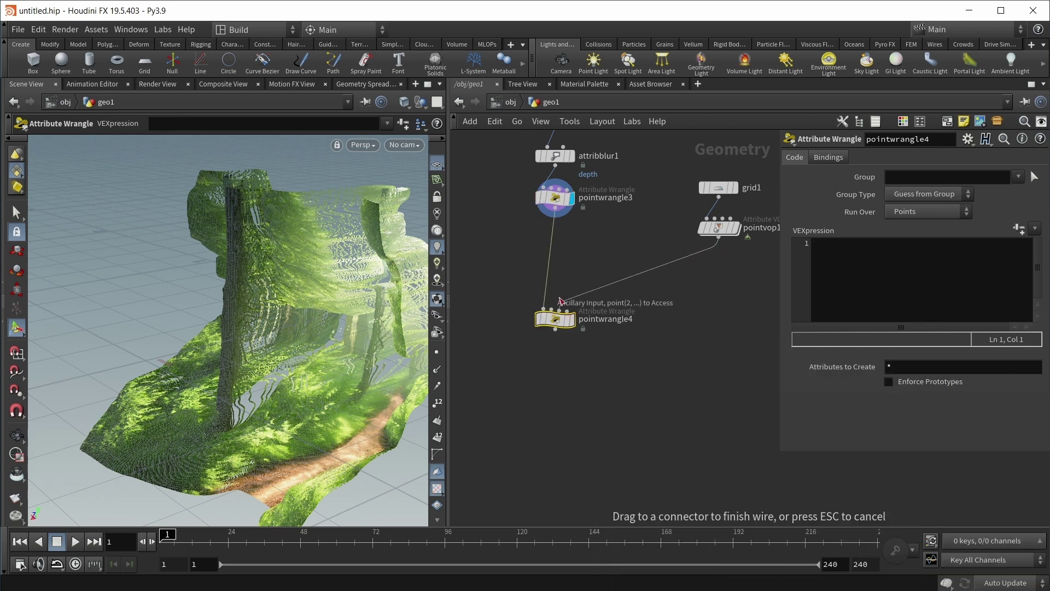
left_click(558, 305)
key("r")
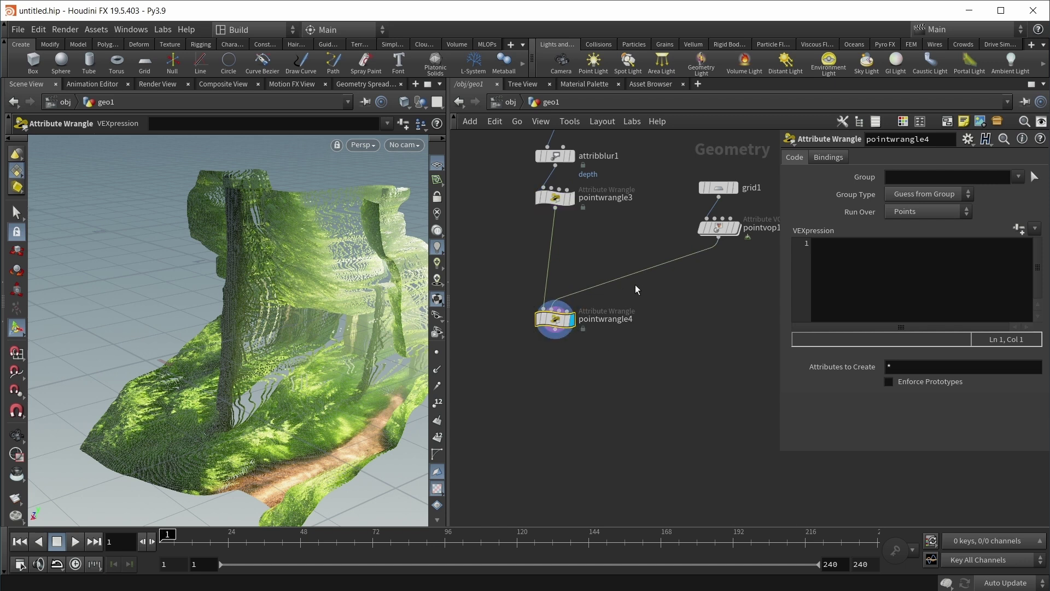
key("alt+Tab")
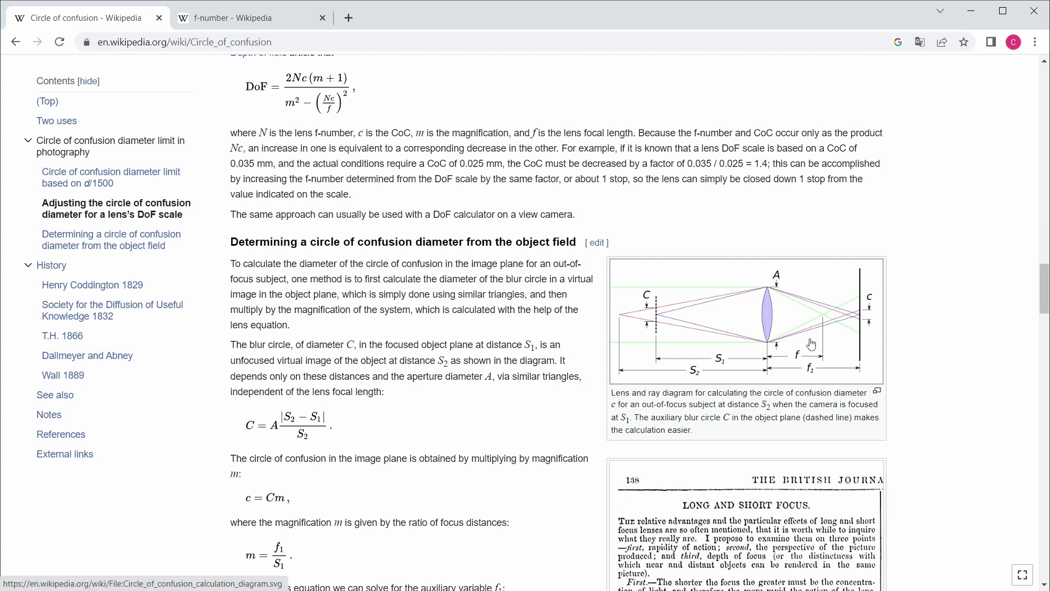
Step: Scroll the Circle of confusion article back to its introduction and diagram
scroll(480, 326, "up", 20)
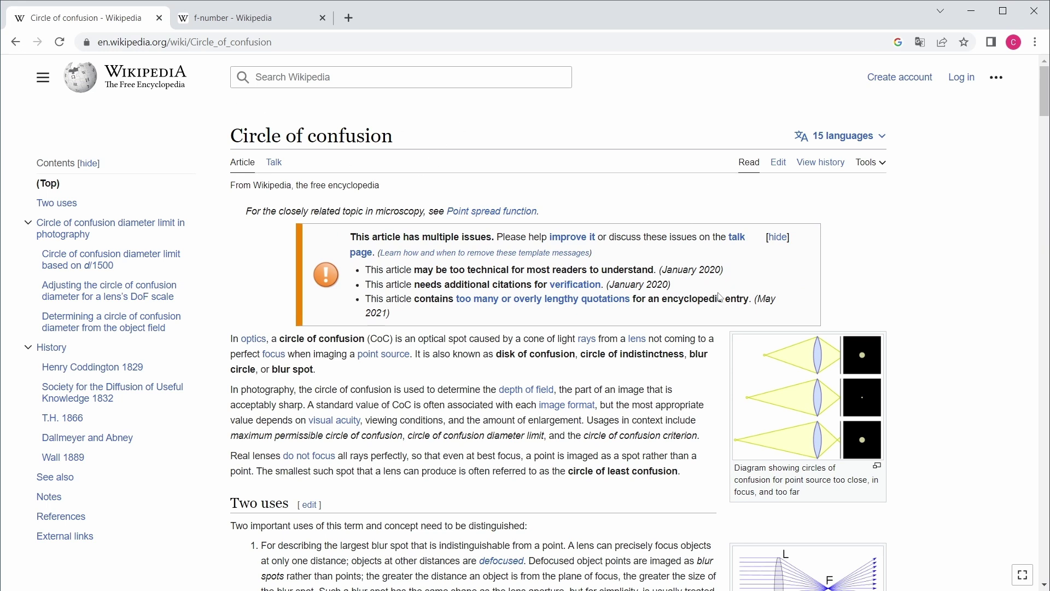
scroll(744, 317, "down", 1)
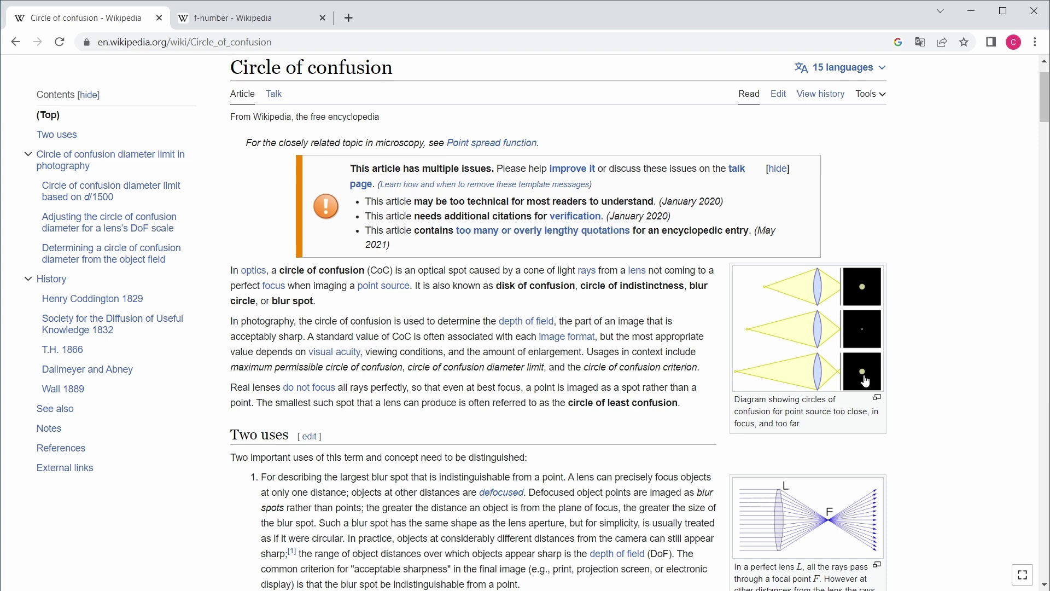
Step: Scroll down to the 'Determining a circle of confusion diameter from the object field' section
scroll(599, 371, "down", 1)
scroll(600, 370, "down", 20)
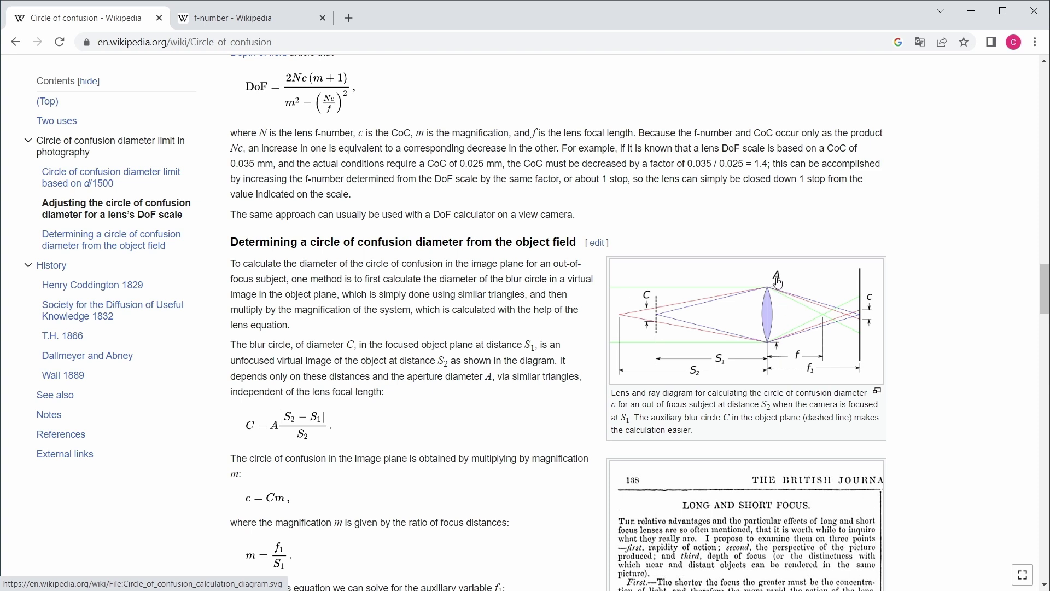
Step: Read the f-number article, then minimise the browser to return to Houdini
left_click(239, 27)
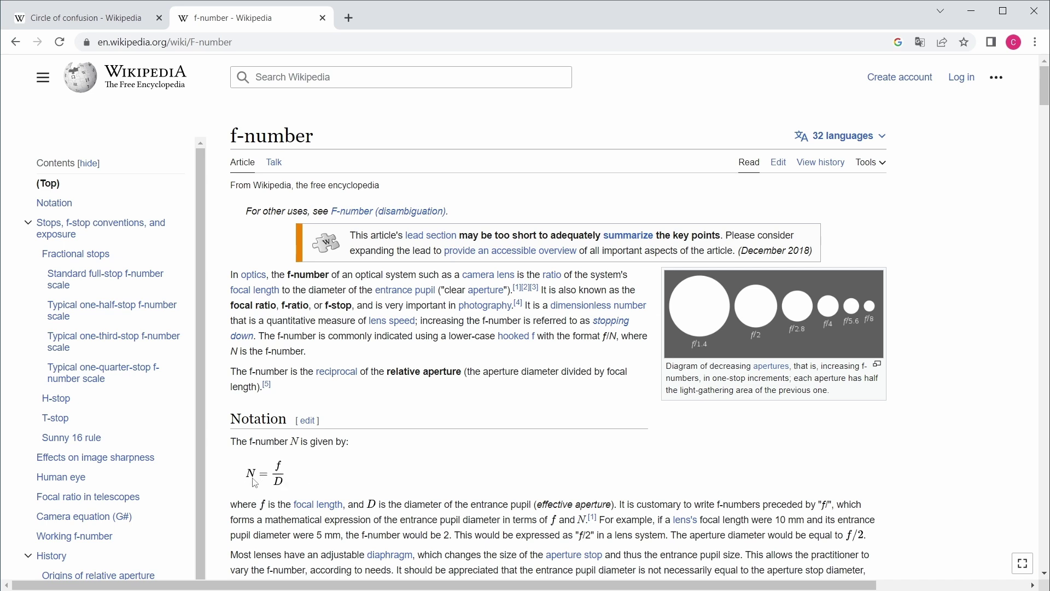
left_click(974, 14)
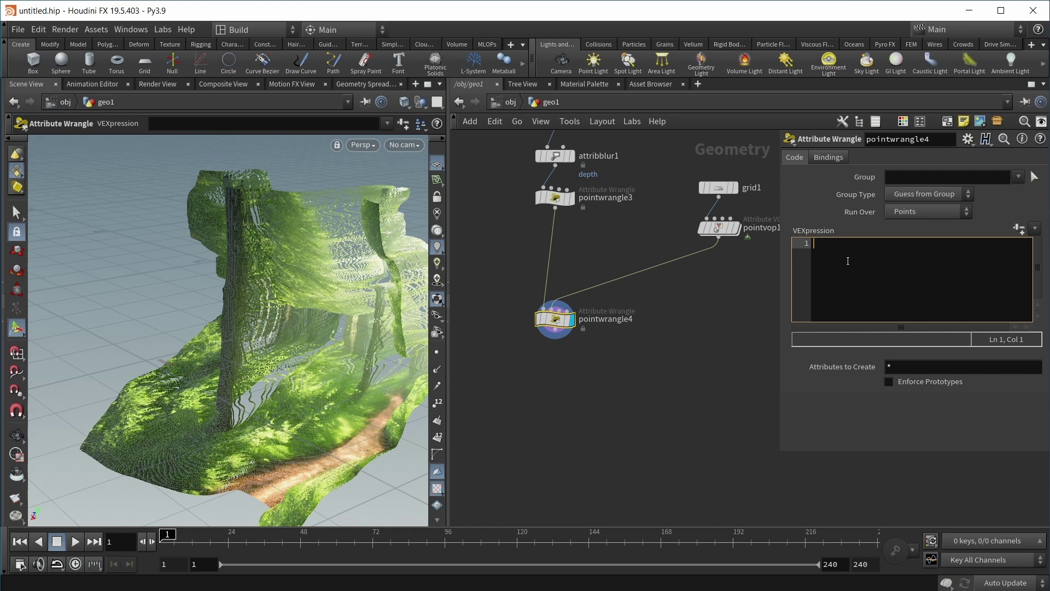
Step: Write VEX lines reading chf() channels Focus_Distance, F_Stop and Focal_Lenght into S1, fstop and flen
type("float ")
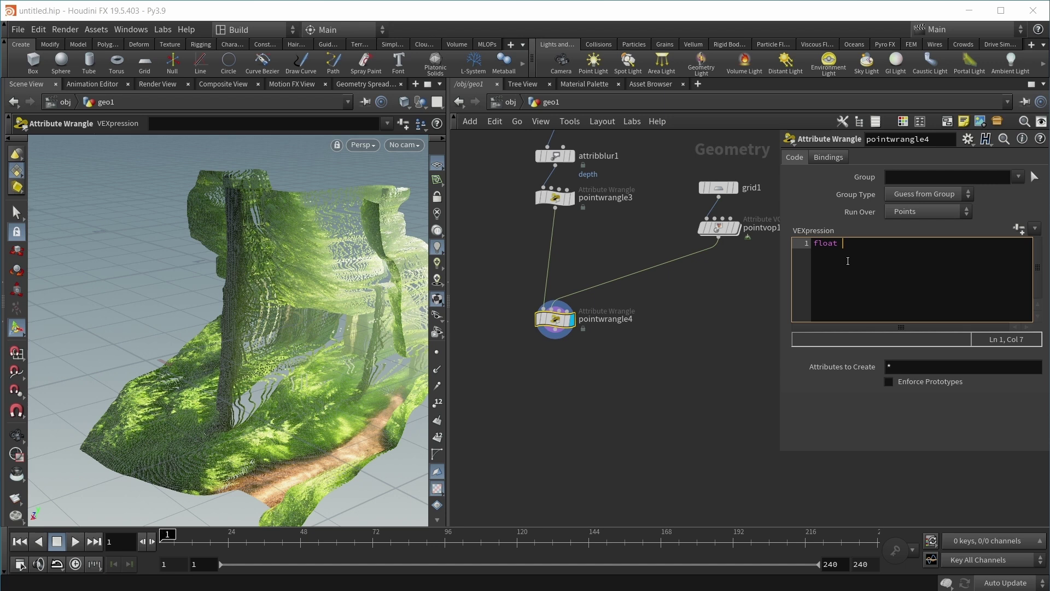
type("S1 = chf(")
key("Left")
type("\"Focus_")
type("Distance")
key("End")
type(";")
key("Return")
type("float ")
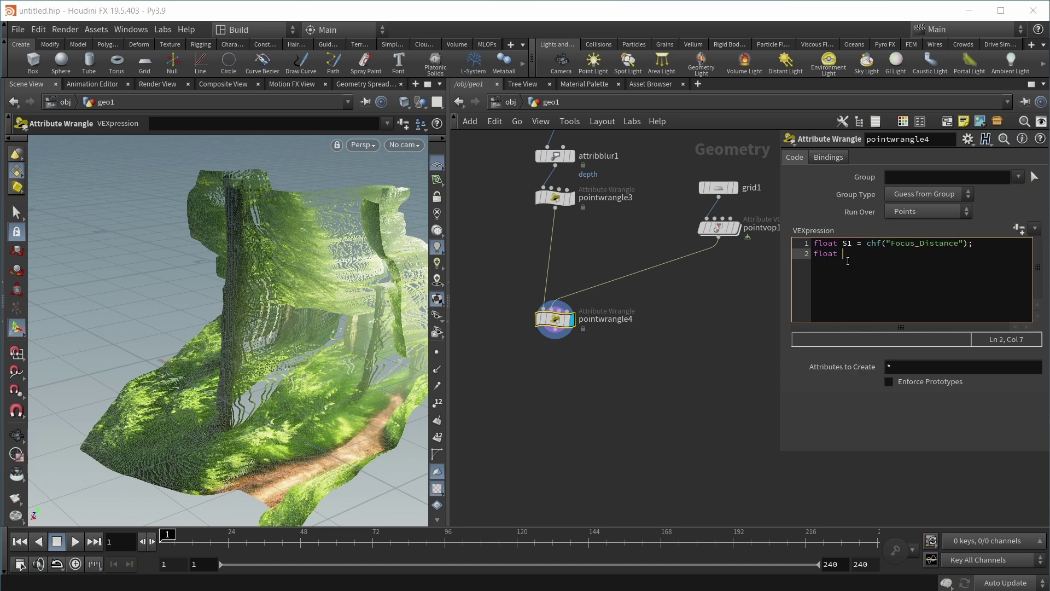
type("fstop = ch")
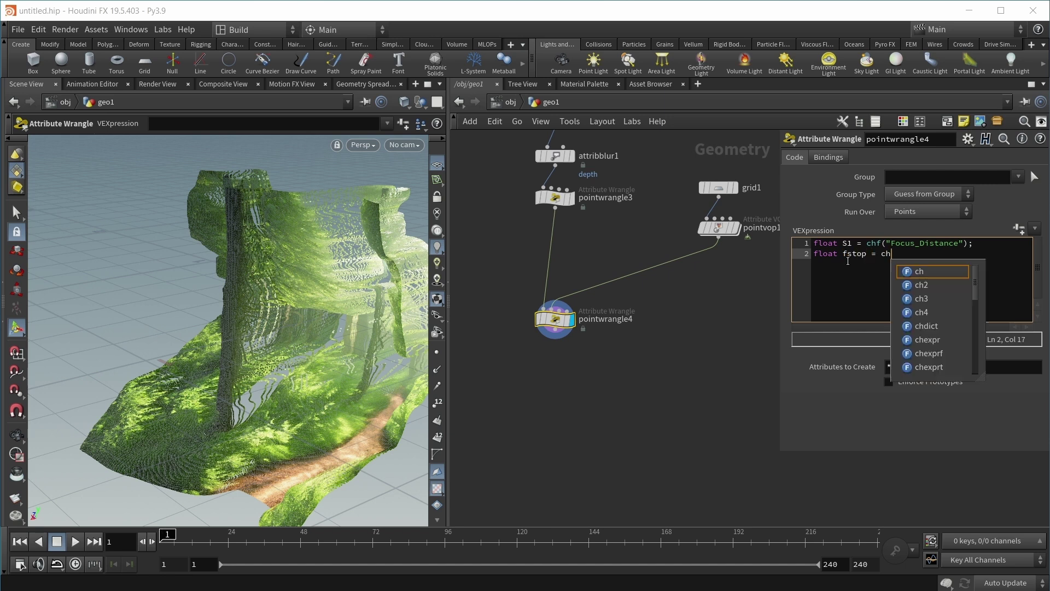
type("f()\"F_Stop\")")
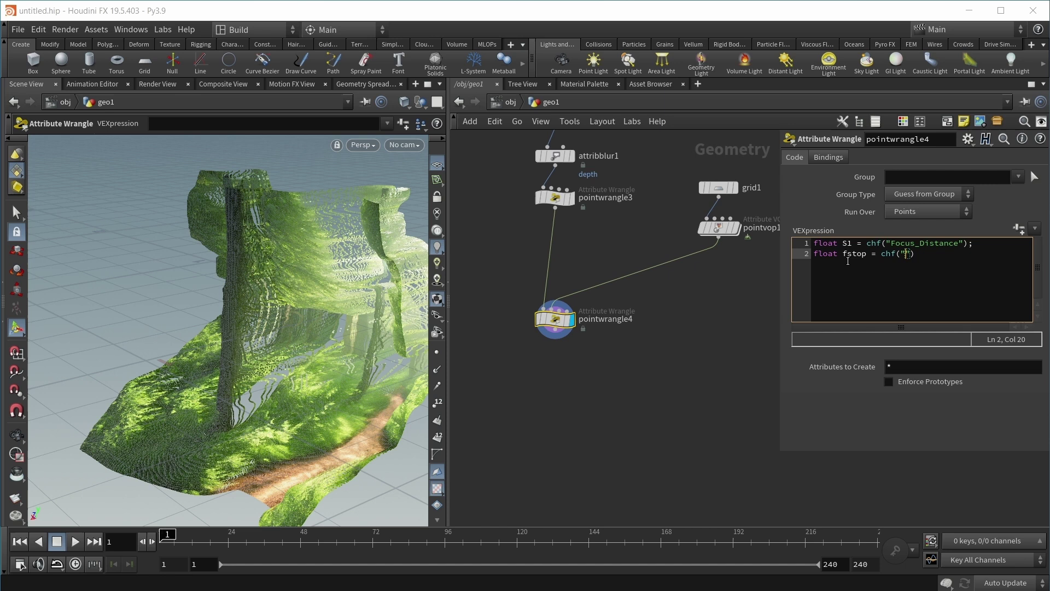
type(";")
key("Return")
type("float ")
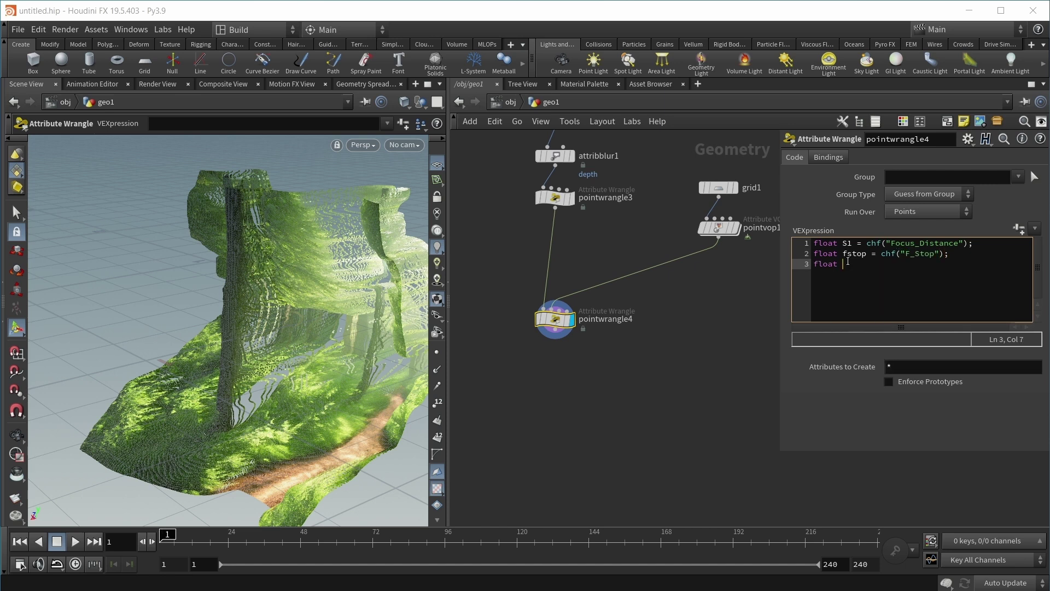
type("flen = chf(\"Focal_Lenght\"")
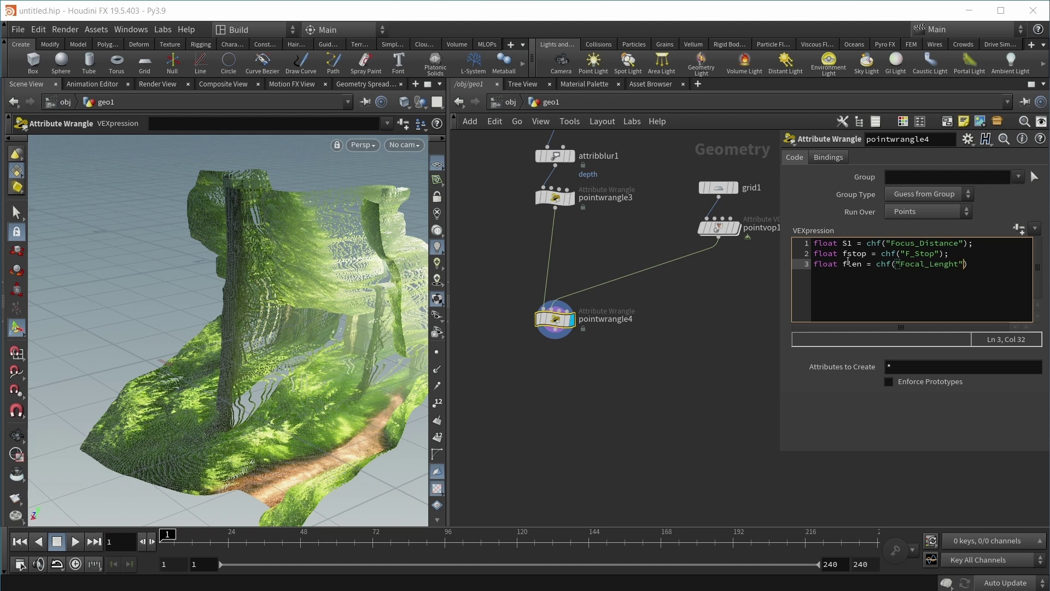
type(");")
Step: Enlarge the parameter pane and link Focus Distance to ch("../../cam1/focus")
left_click(1019, 228)
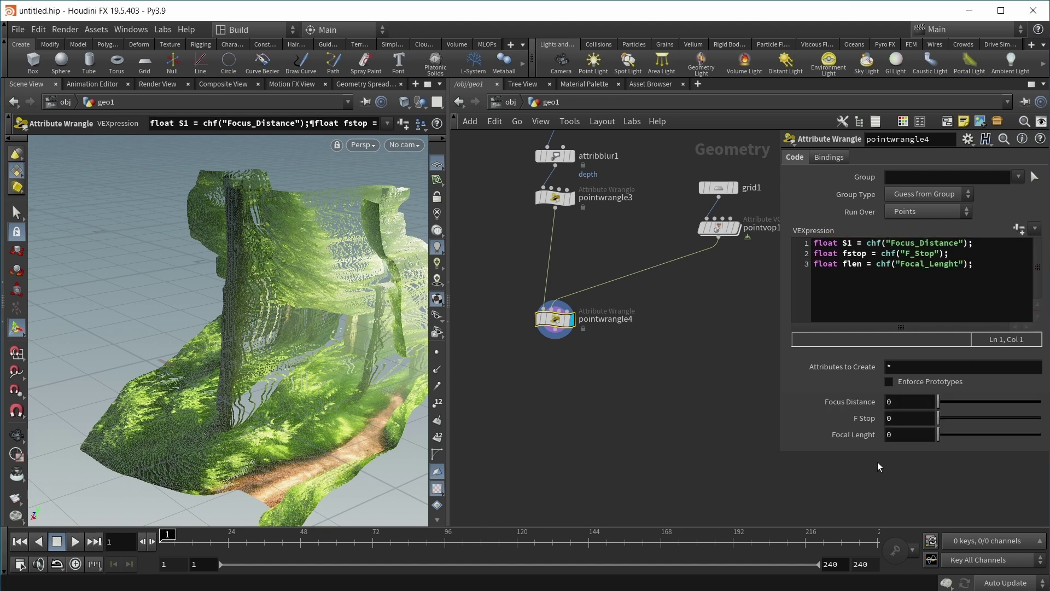
left_click_drag(877, 451, 883, 466)
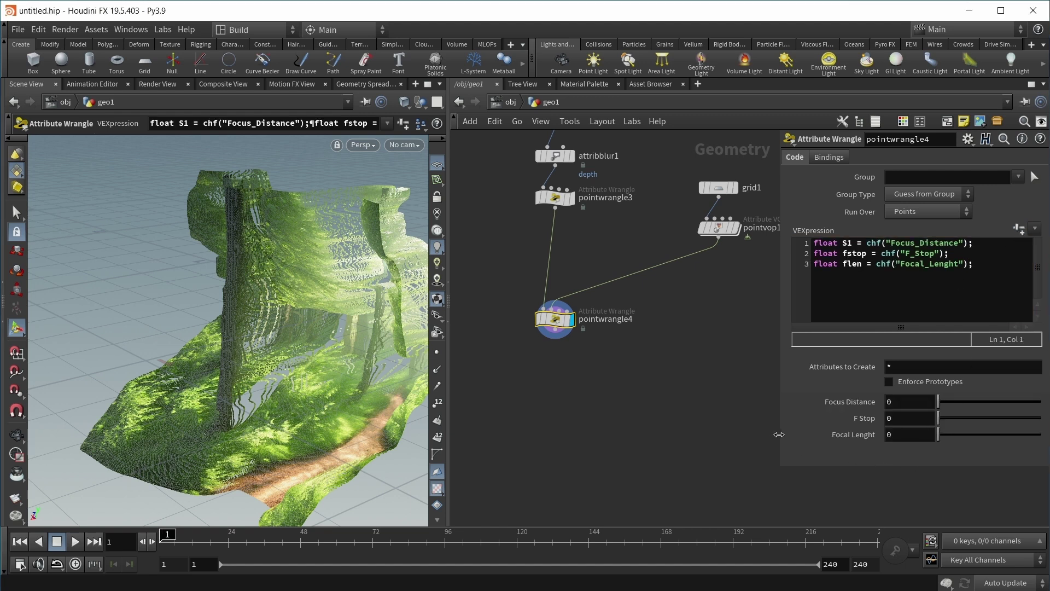
left_click_drag(779, 434, 721, 432)
left_click(849, 405)
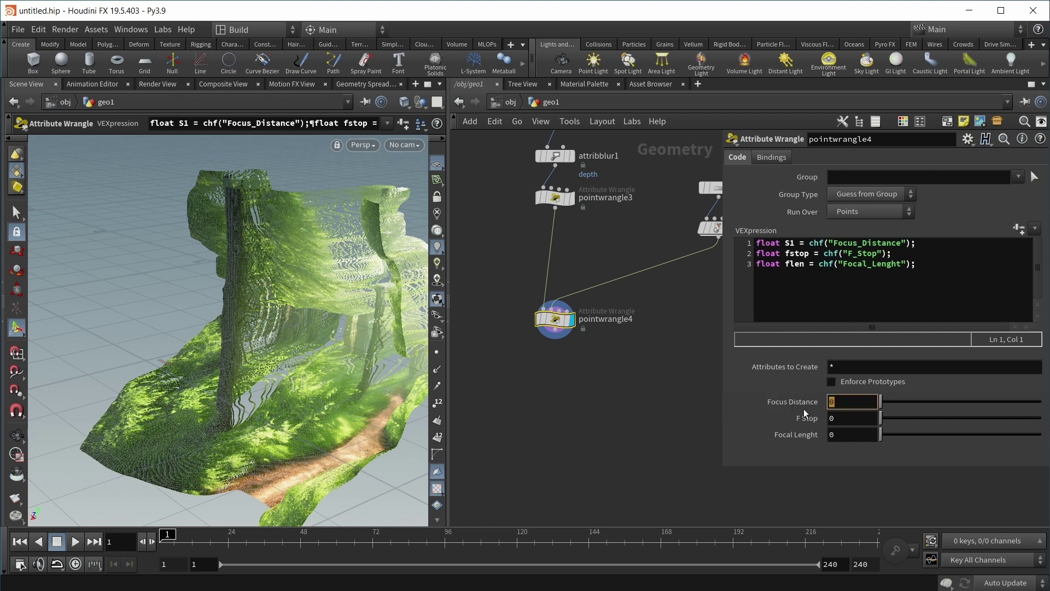
type("ch")
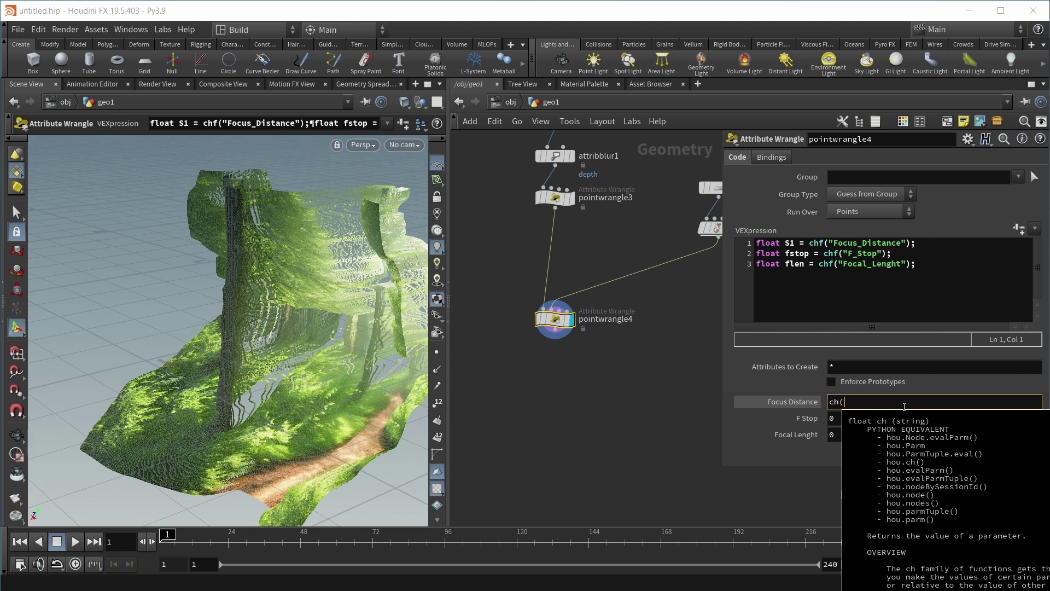
type("(\"")
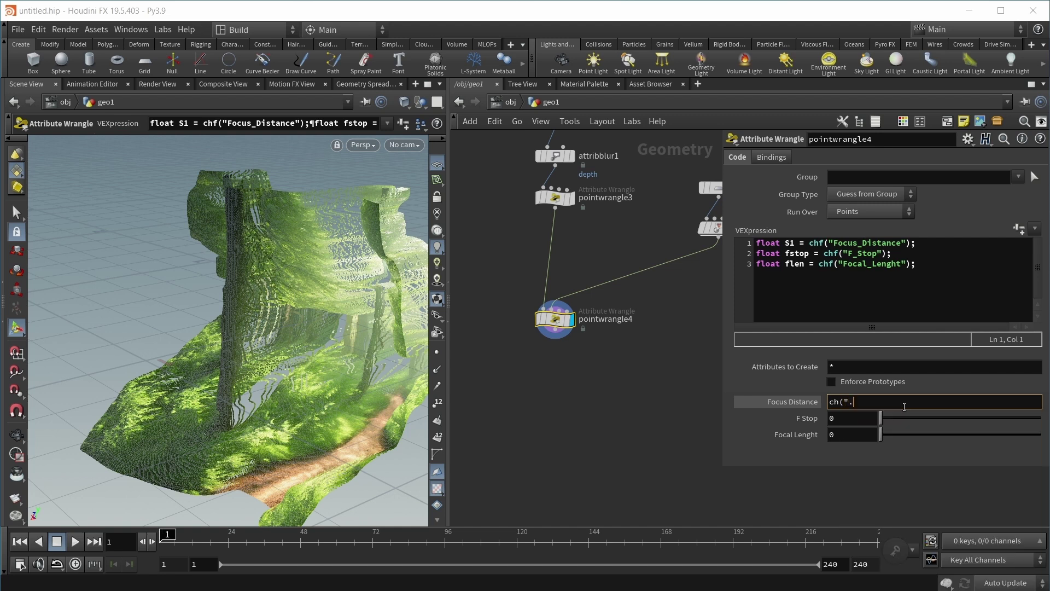
type("..")
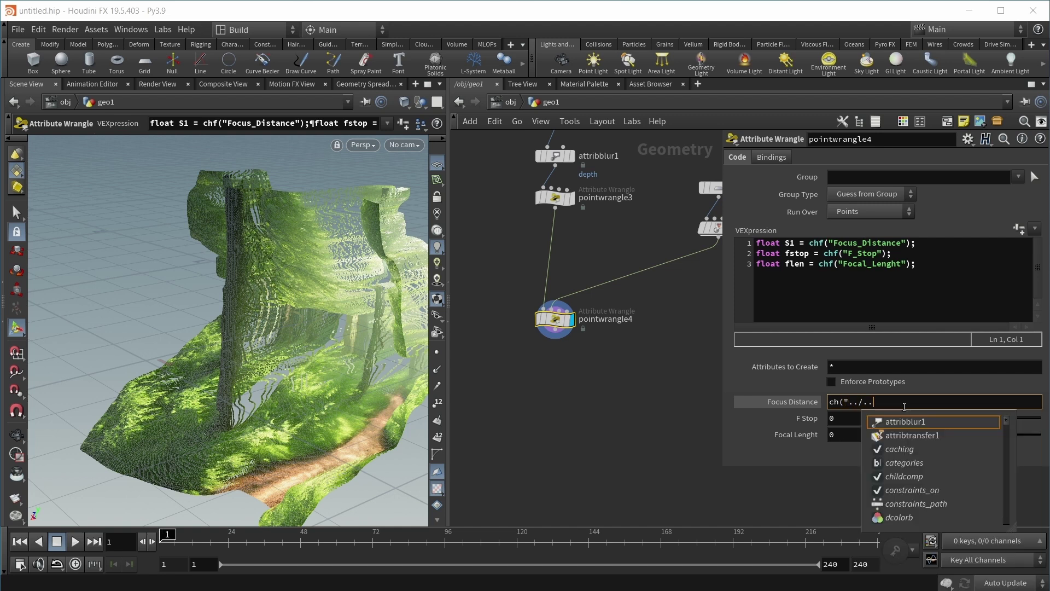
type("/")
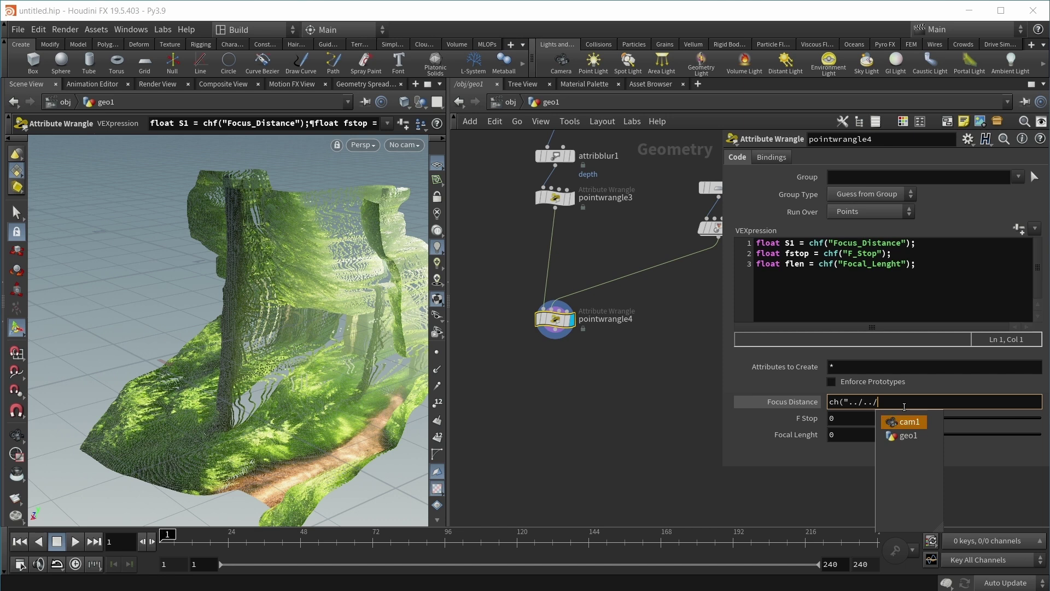
key("Tab")
type("f")
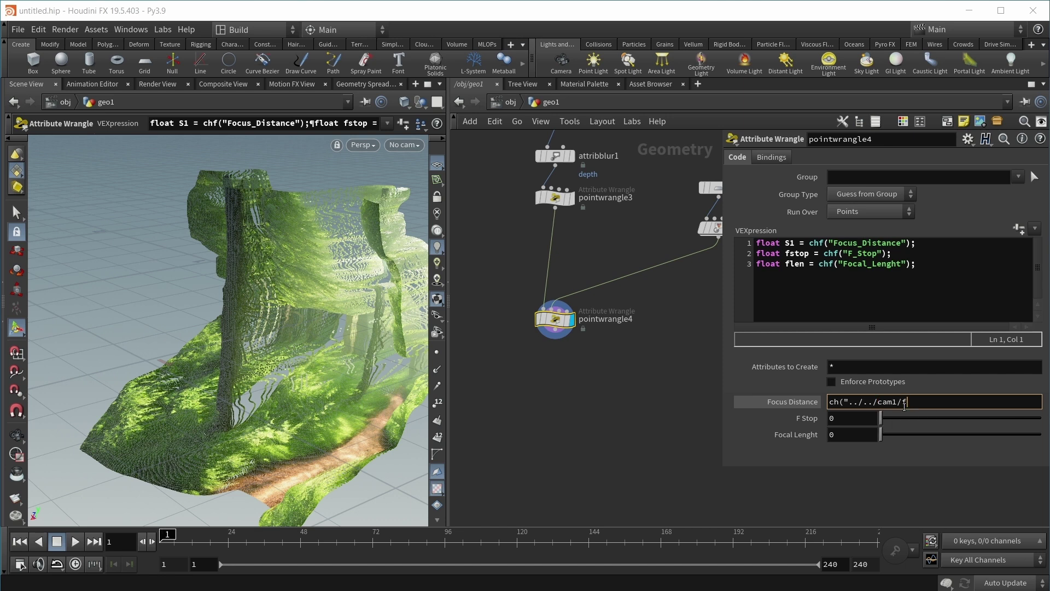
type("o")
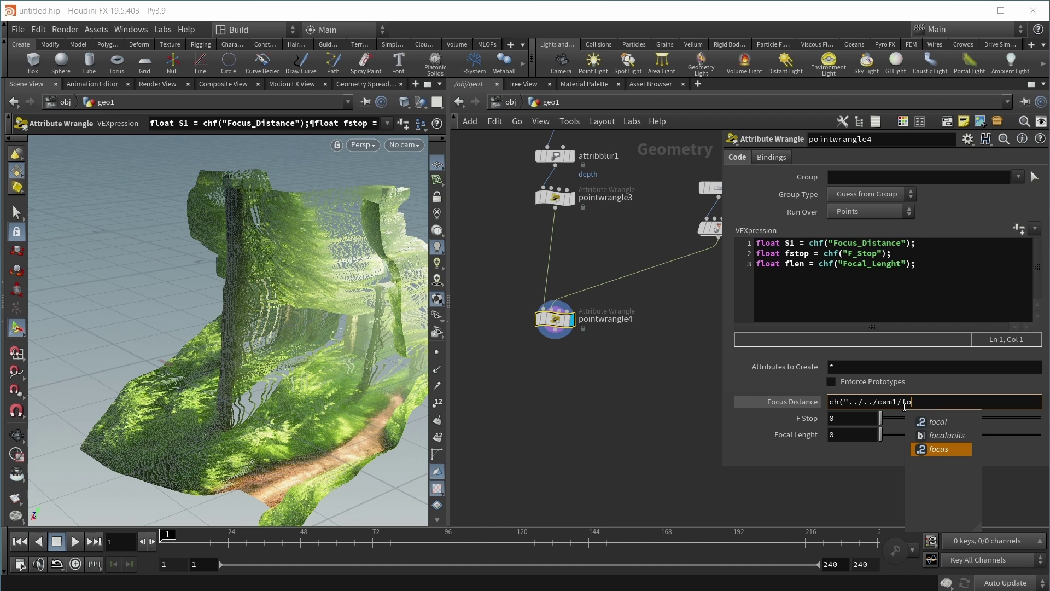
key("Tab")
type(")")
key("Tab")
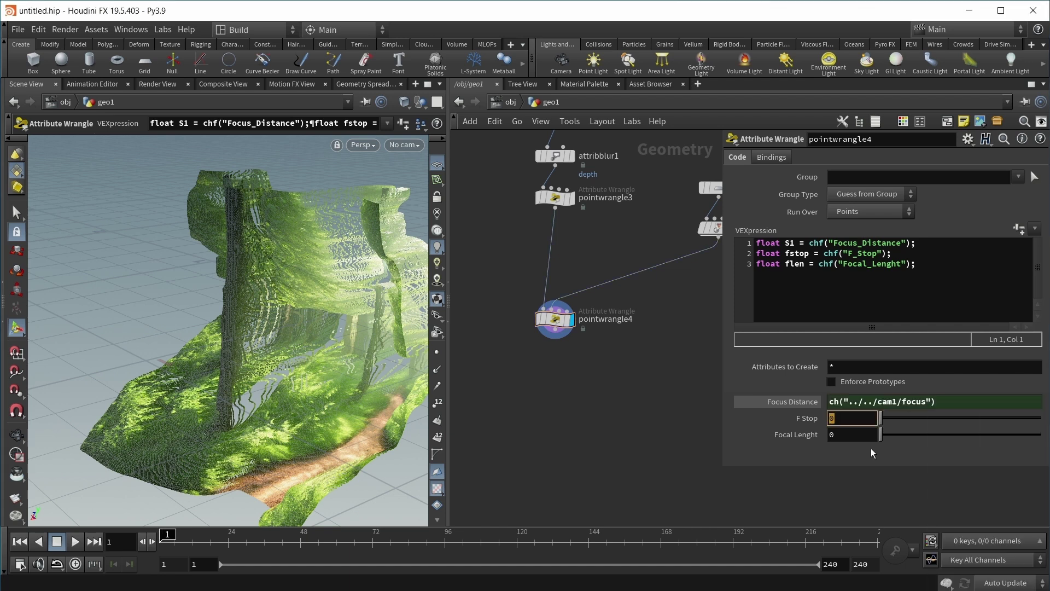
Step: Link F Stop and Focal Lenght to cam1's fstop and focal, showing values 1.187, 5.6, 80
type("ch")
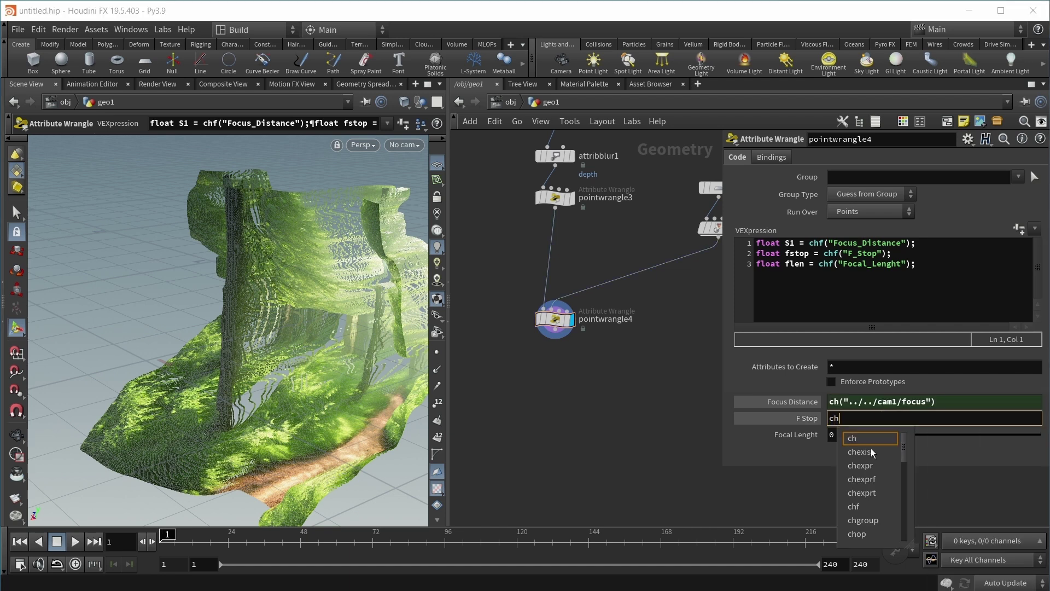
type("(\"../")
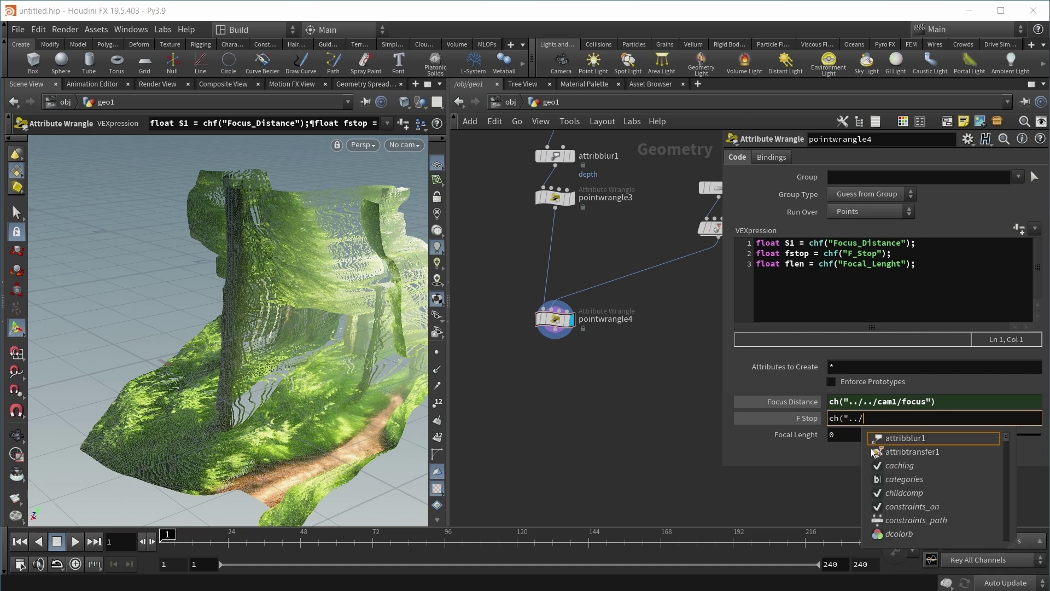
type("../")
type("cam")
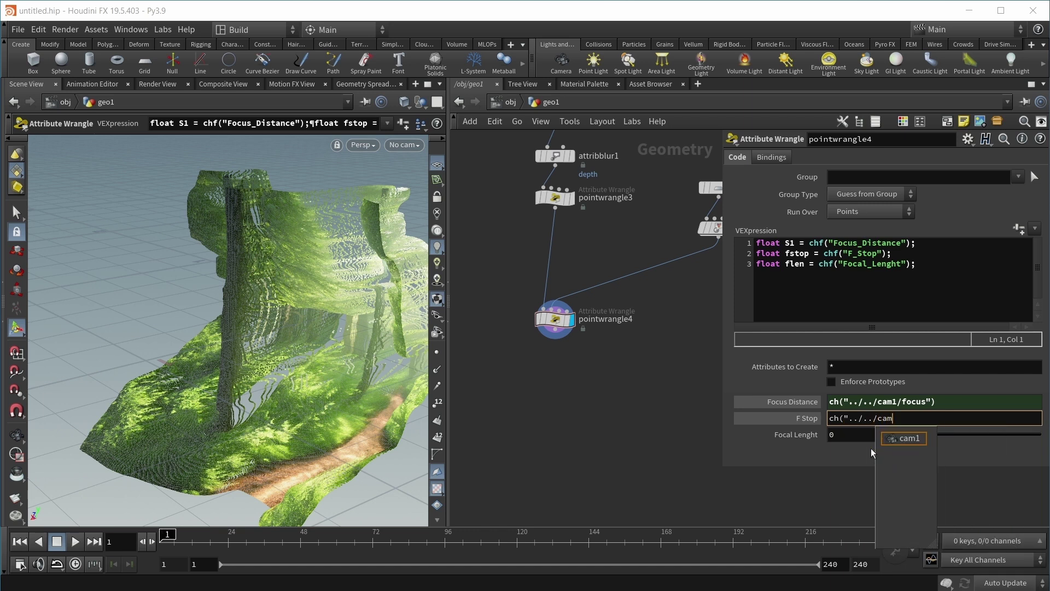
type("1/fstop\")")
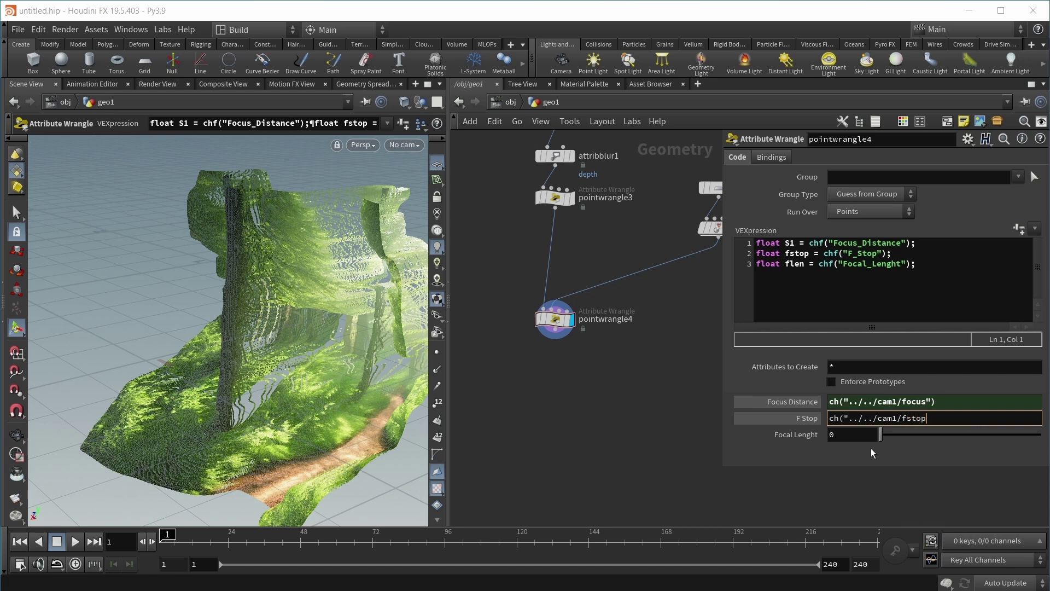
key("Tab")
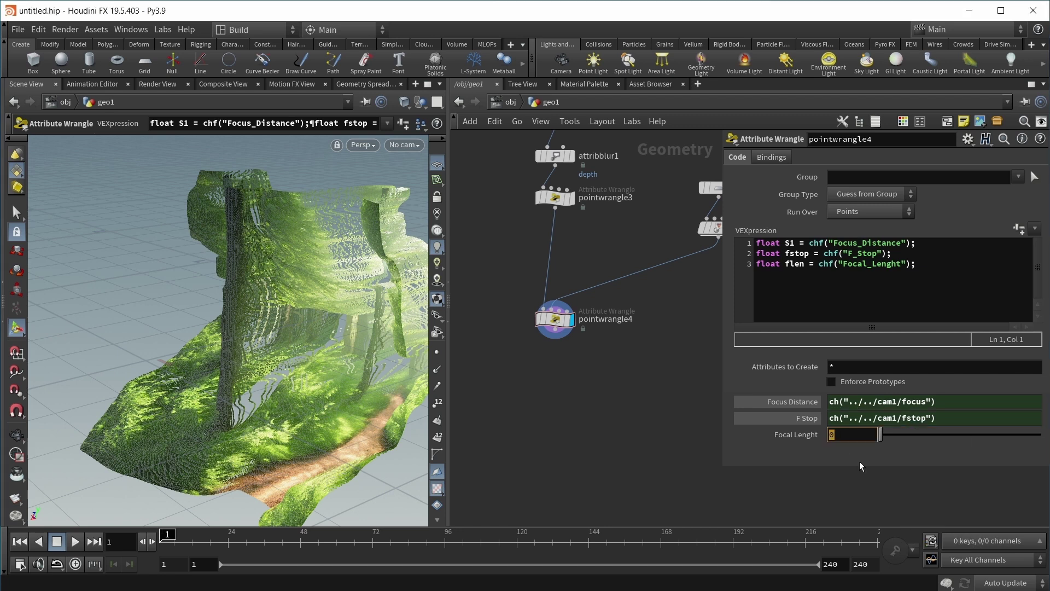
type("ch(\"")
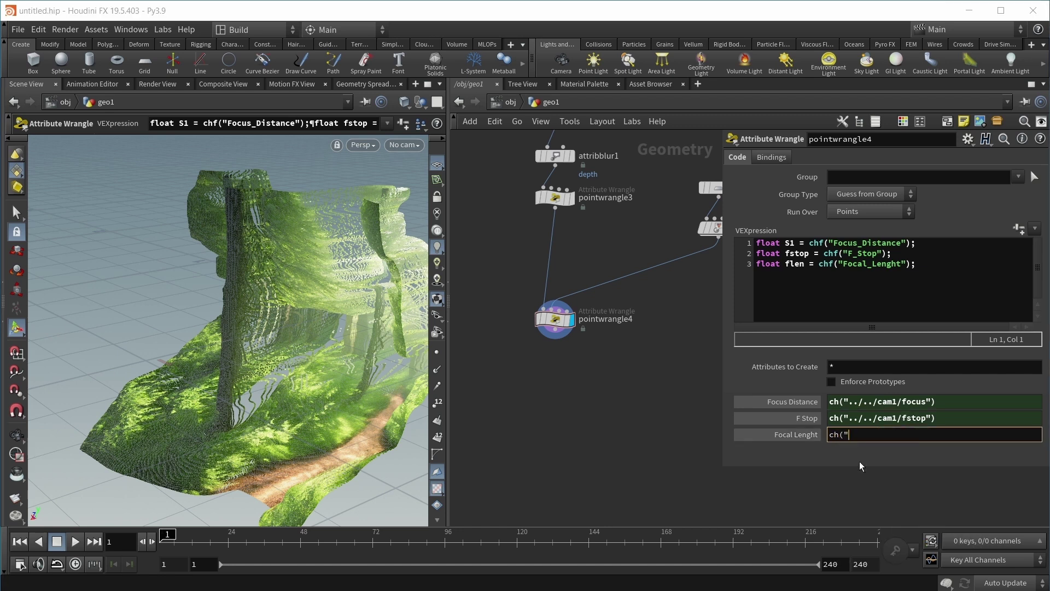
type("../../cam1/focal")
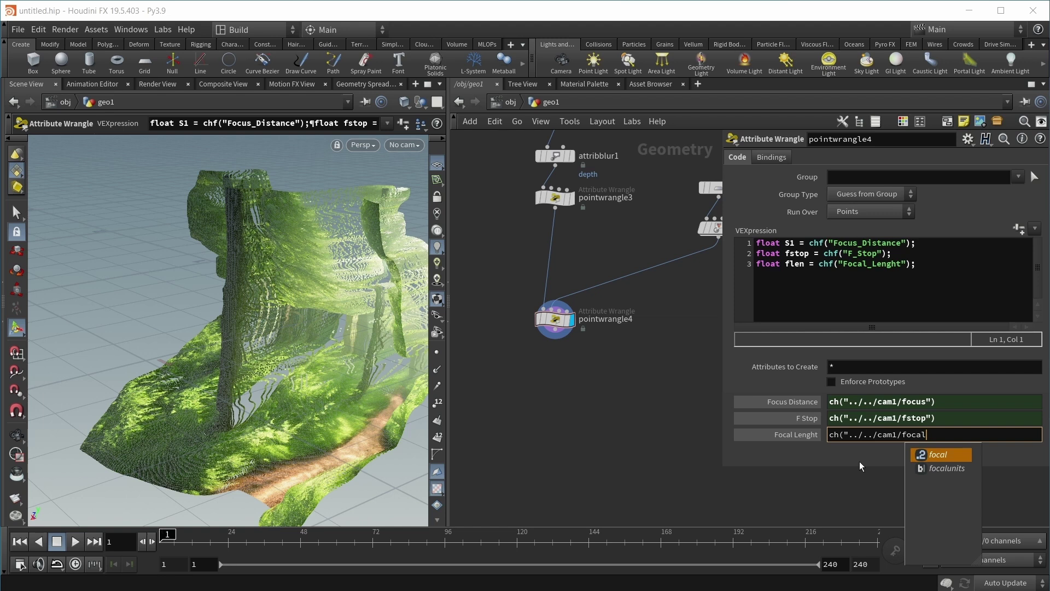
key("Return")
left_click(792, 435)
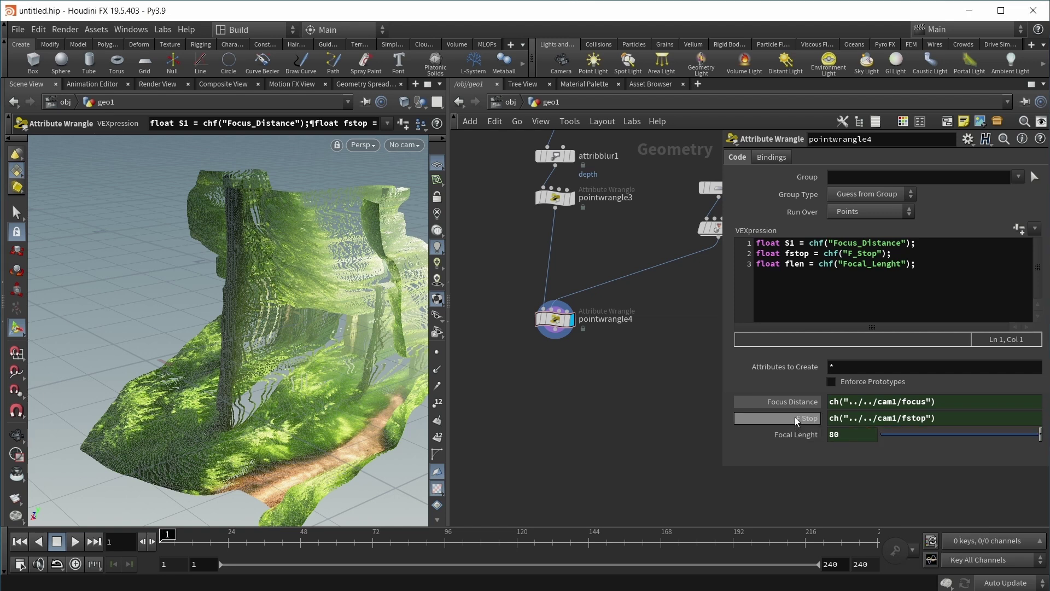
left_click(795, 417)
left_click(795, 402)
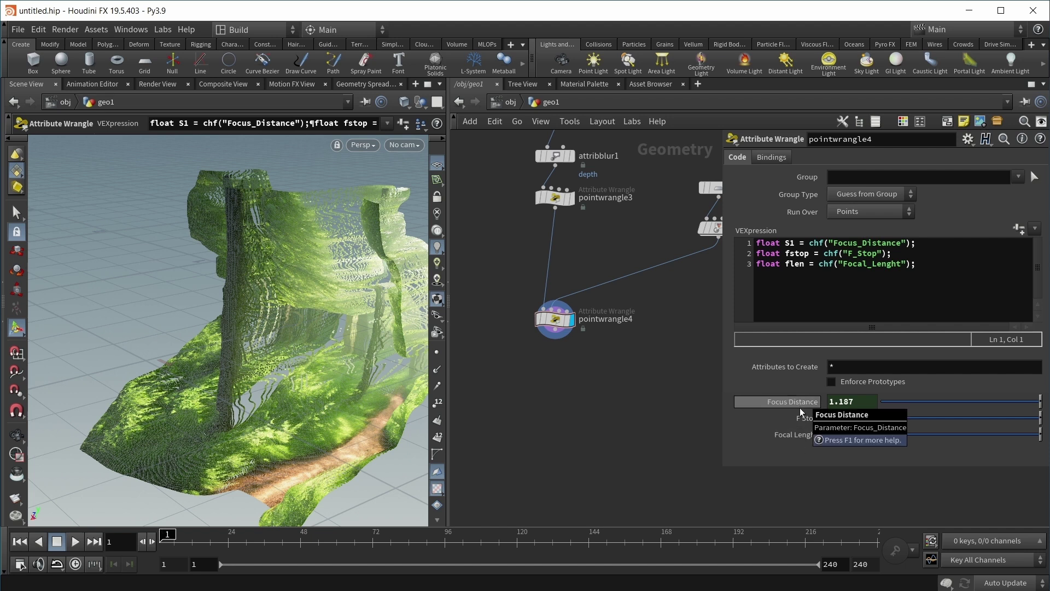
Step: Add lines for A = flen / fstop, S2 from the nearest second-input point, and C = A * (abs(S2 - S1) / S2)
left_click(950, 283)
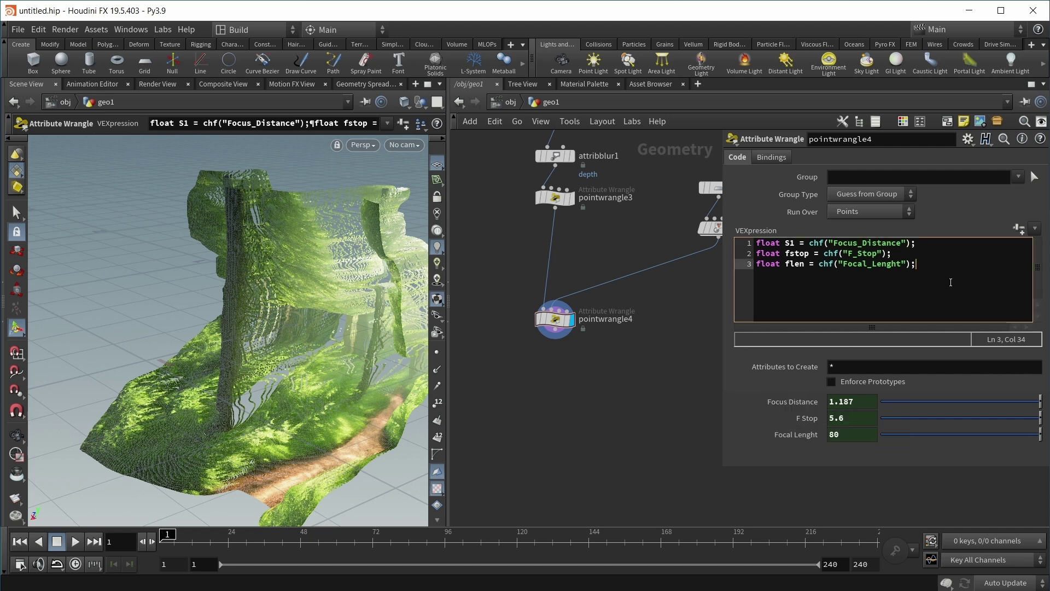
key("Return")
key("Return")
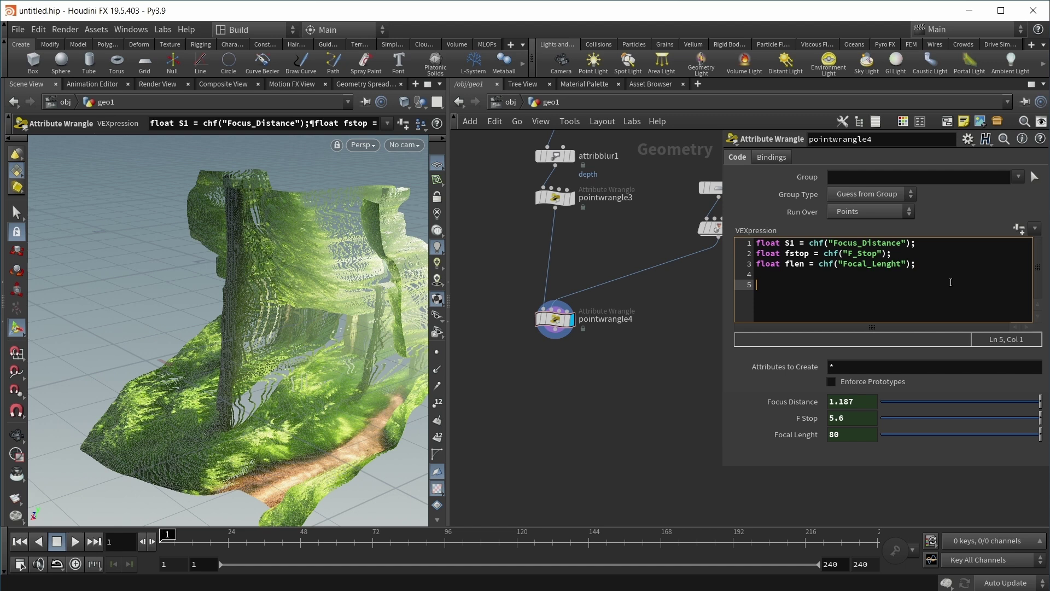
type("float A")
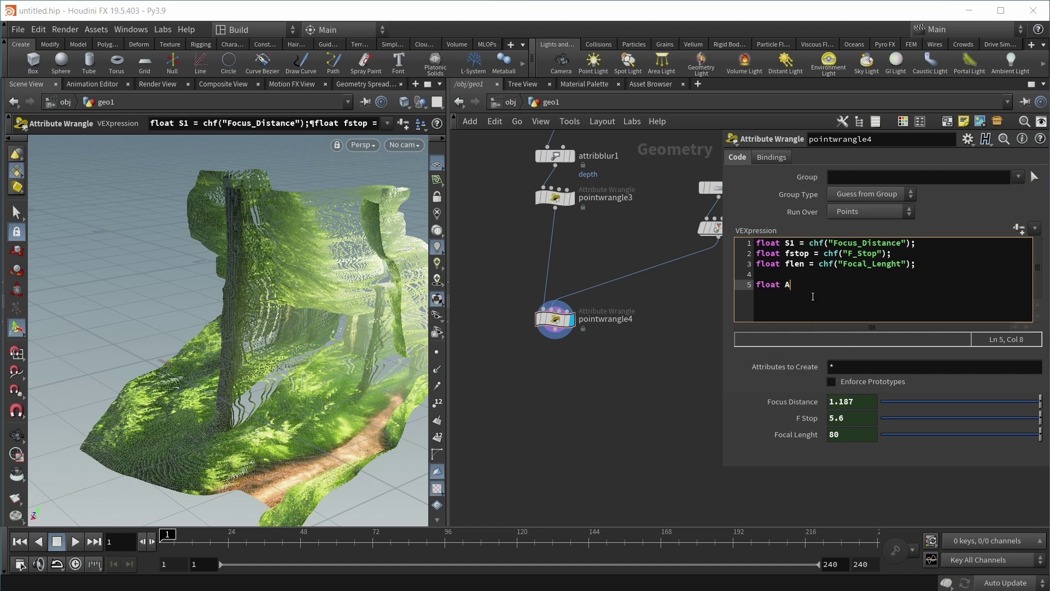
type(" = f")
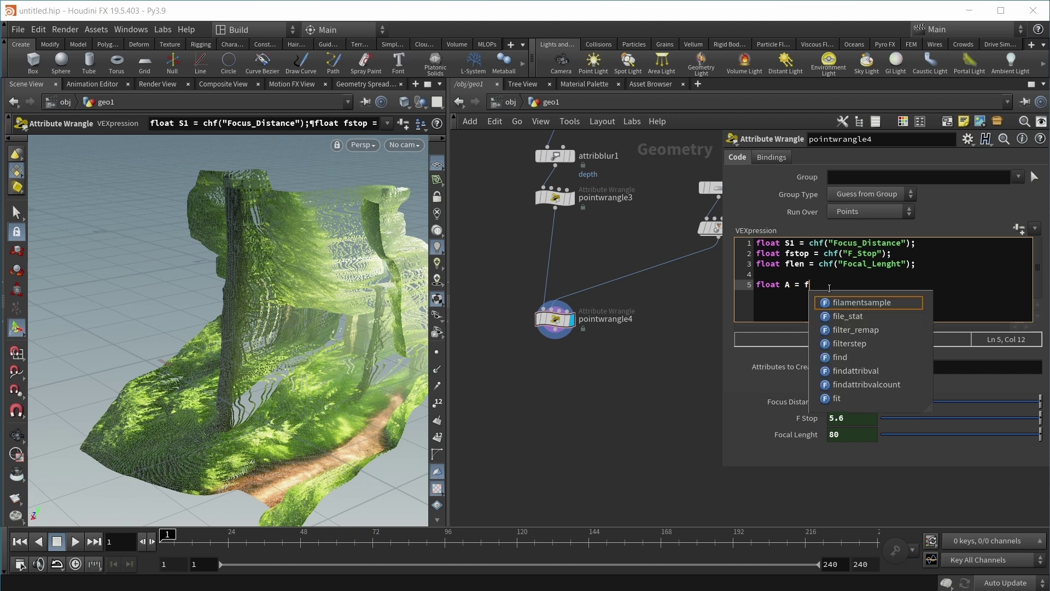
type("len / fstop")
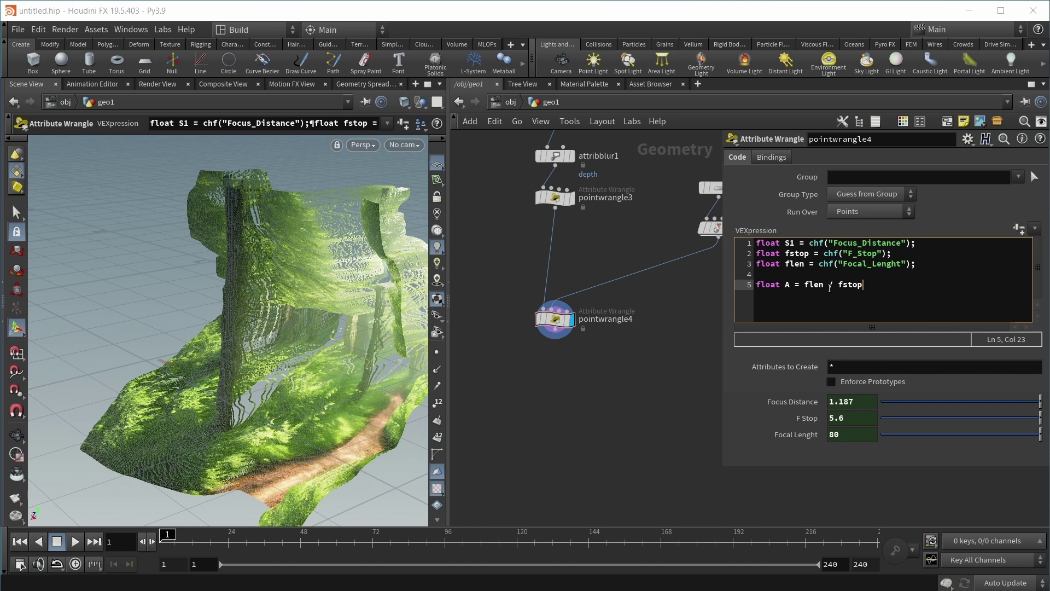
type(";")
key("Return")
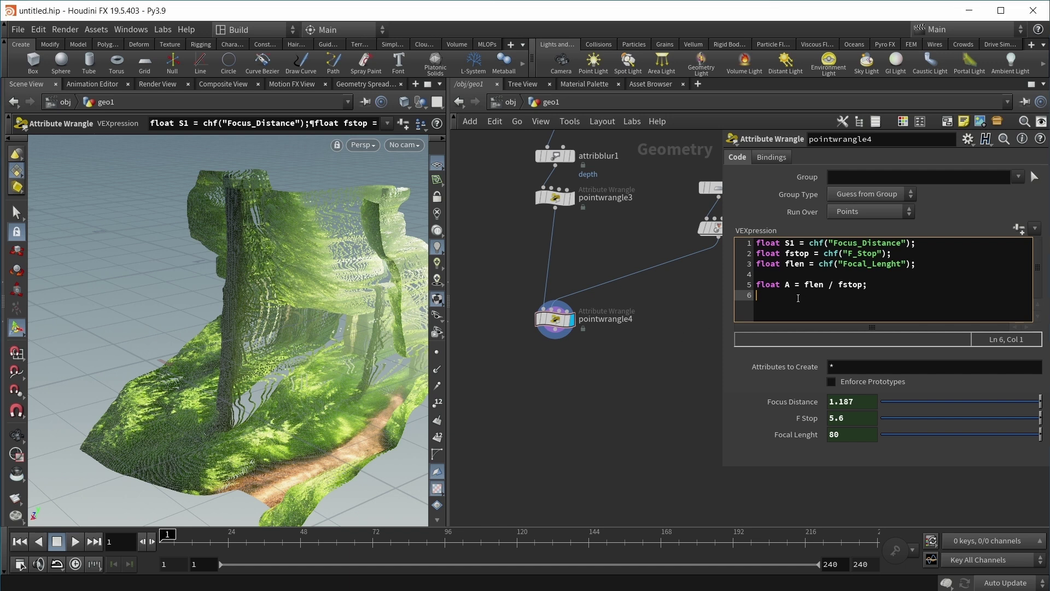
type("float S2 = ")
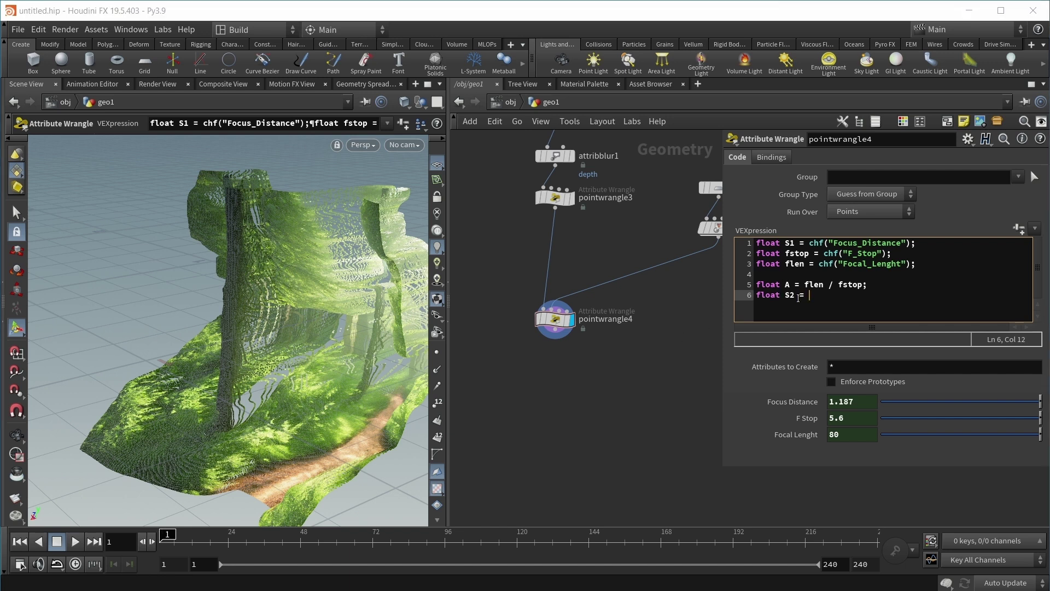
type("S1 + distance(v")
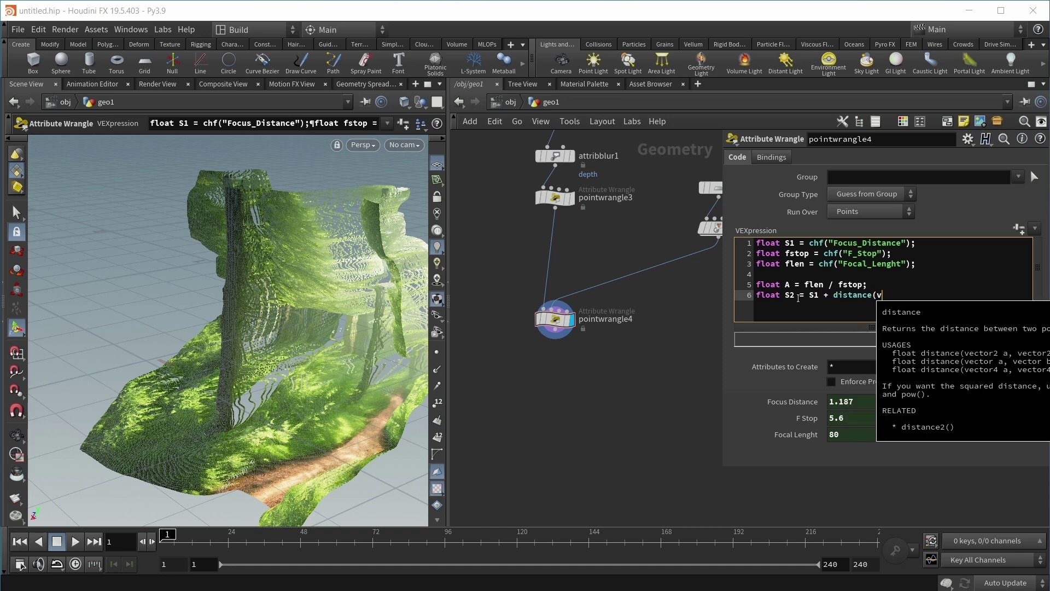
type("@P, ")
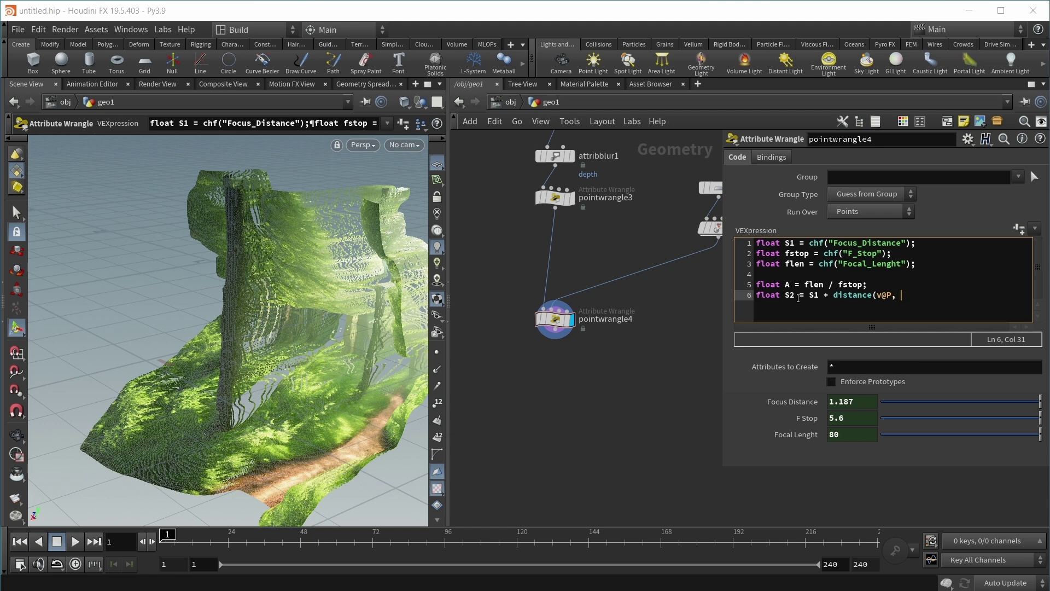
type("minpos(1, v@P));")
key("Return")
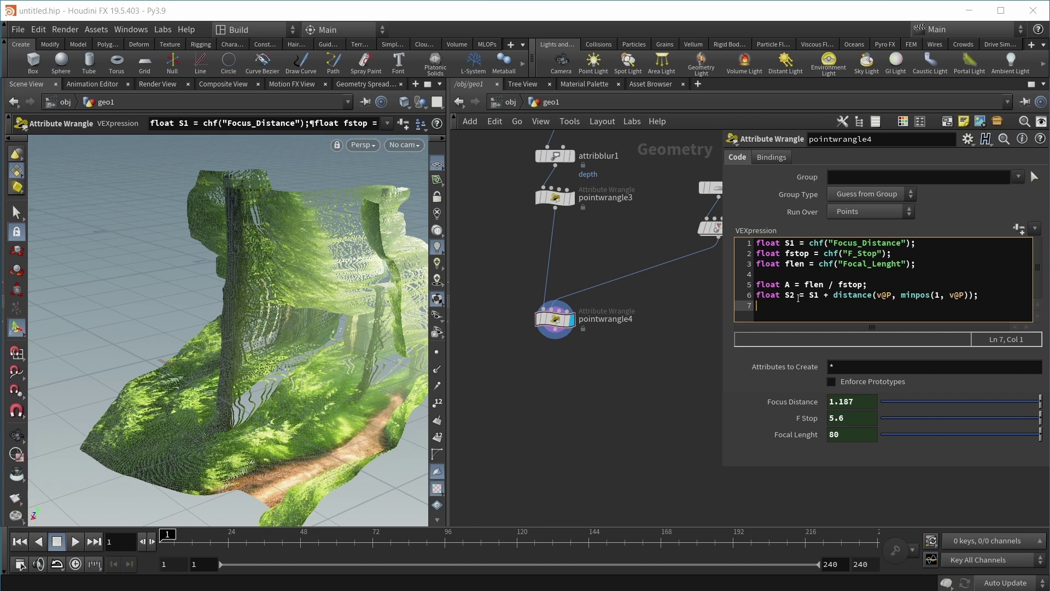
type("float C = A * (abs")
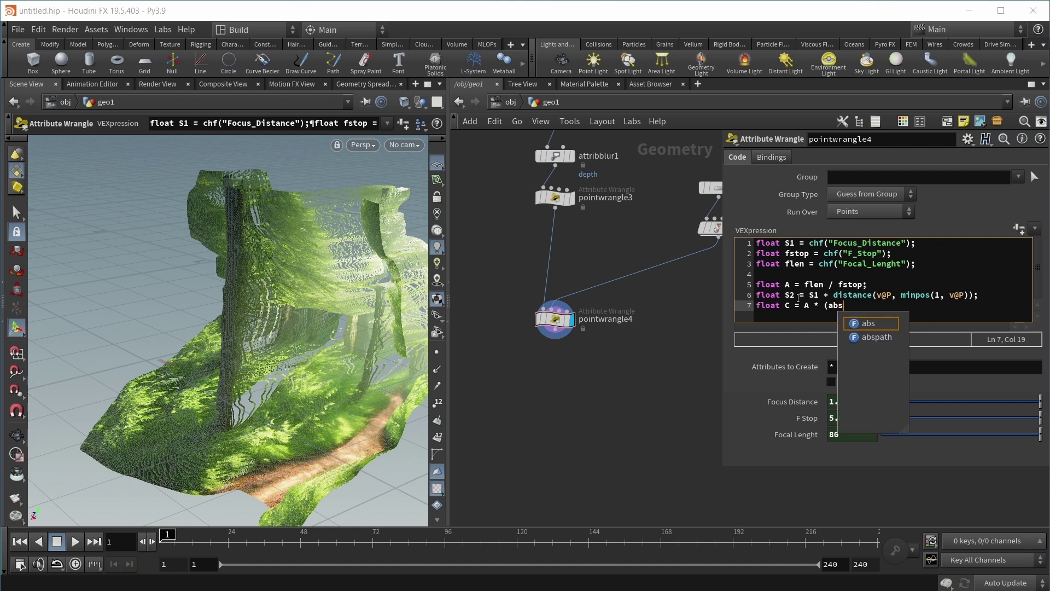
type("(")
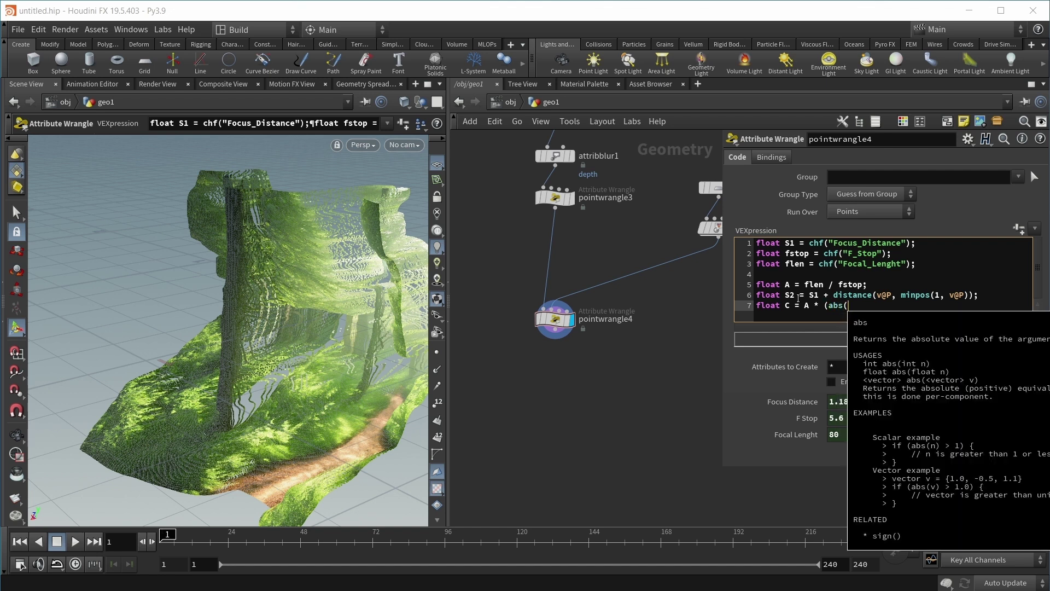
type("S2")
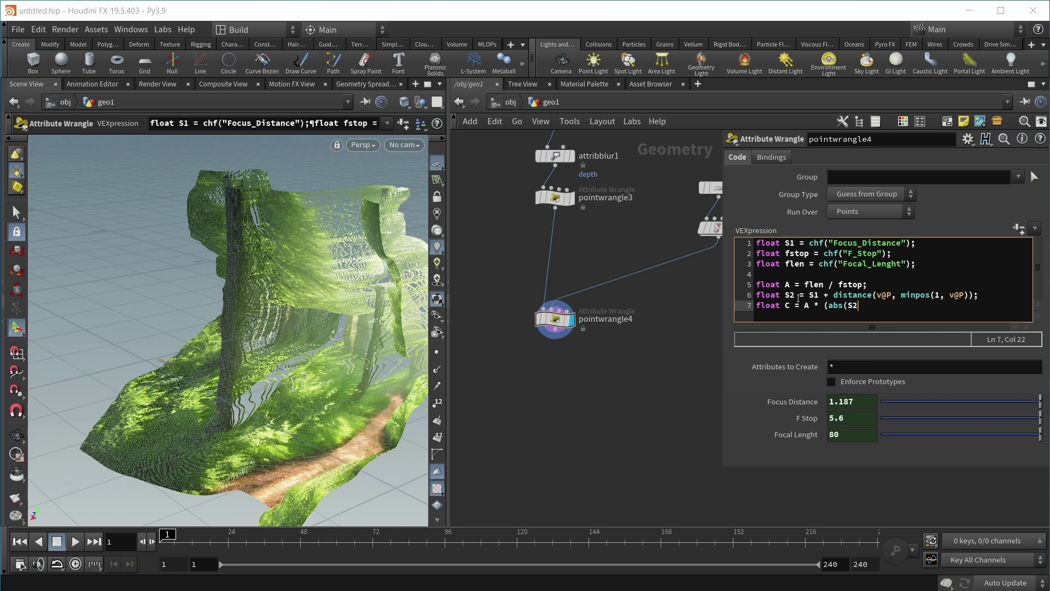
type(" - S1) / S2);")
Step: Build a per-point random vector, remap it to -1..1 with fit01, and normalize it
key("Return")
key("Return")
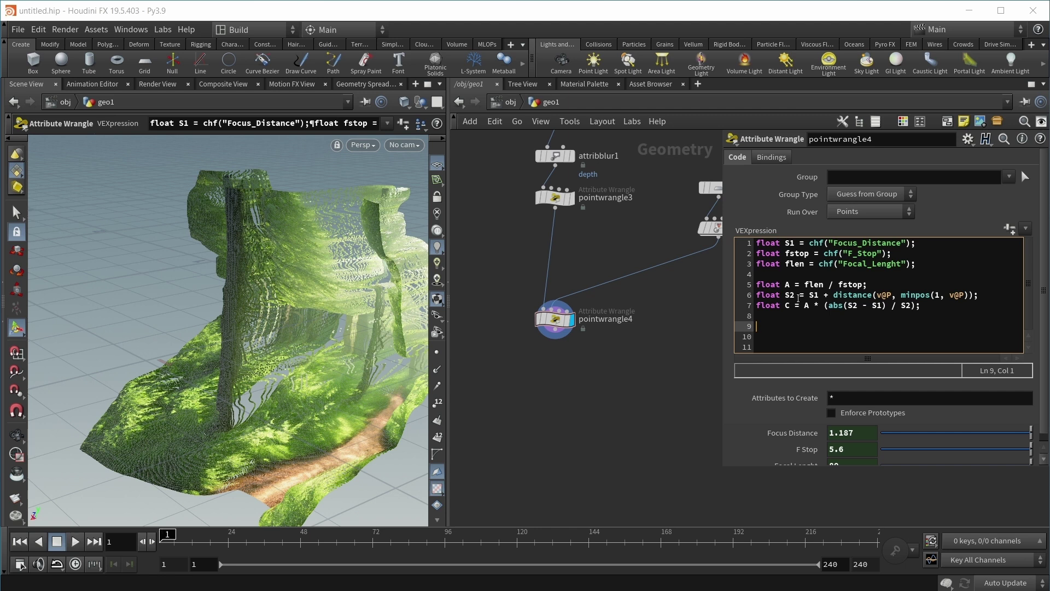
type("vector rand = random(")
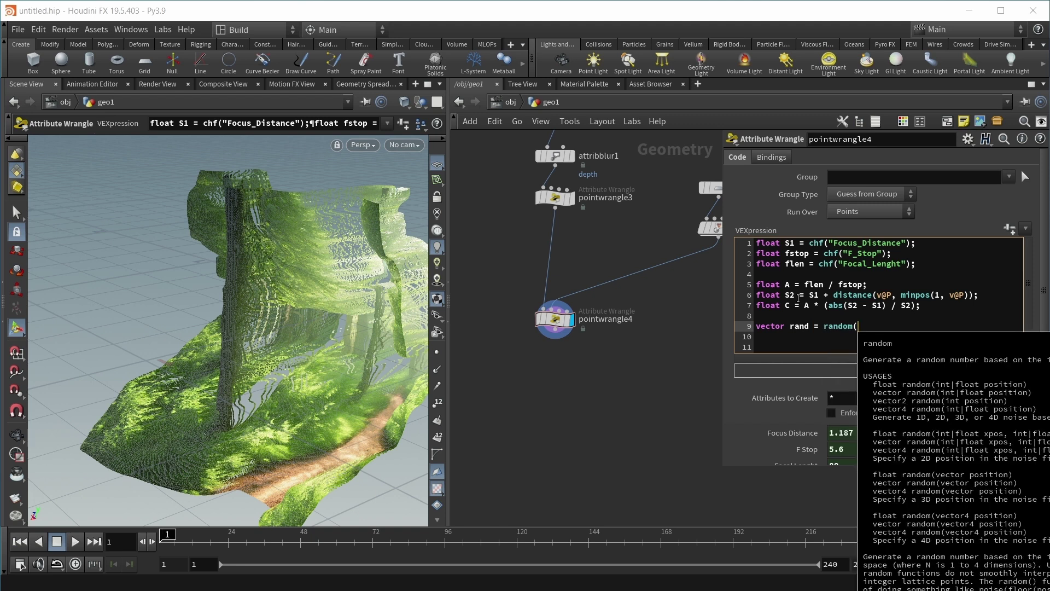
type("@ptnu")
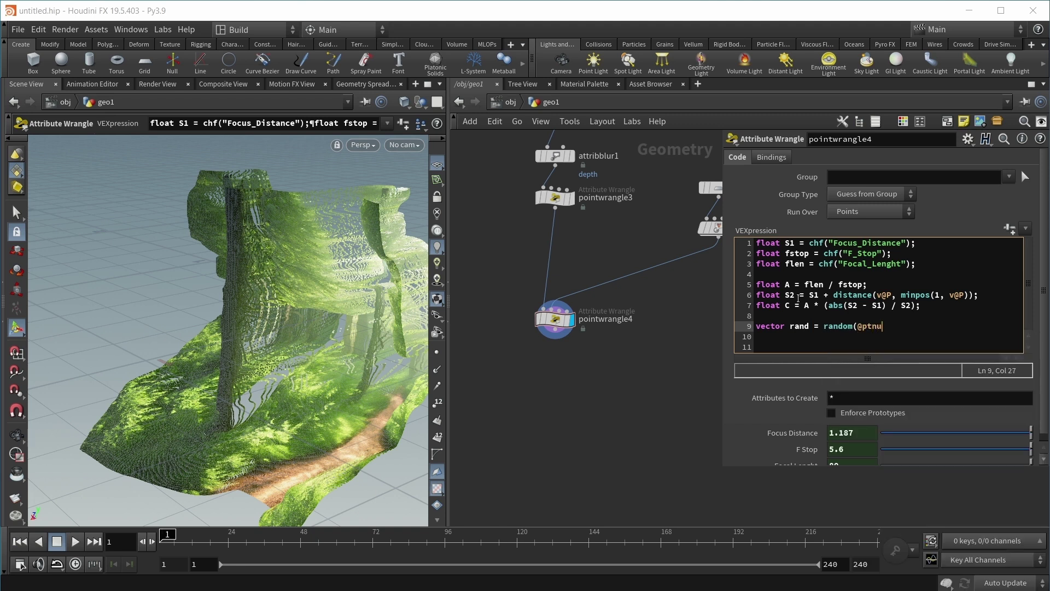
type("m);")
key("Return")
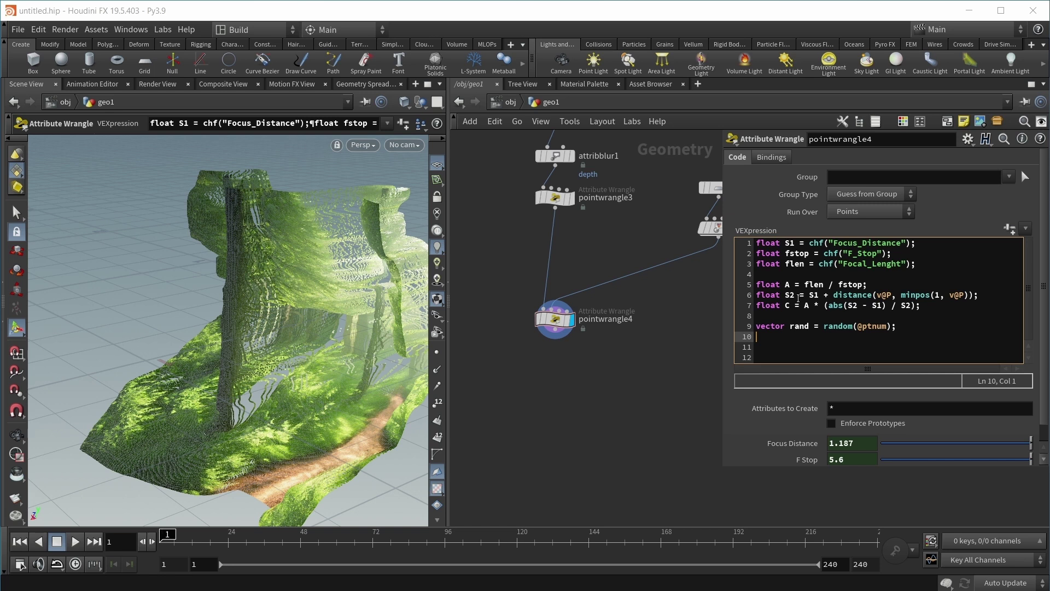
type("rand = fit(")
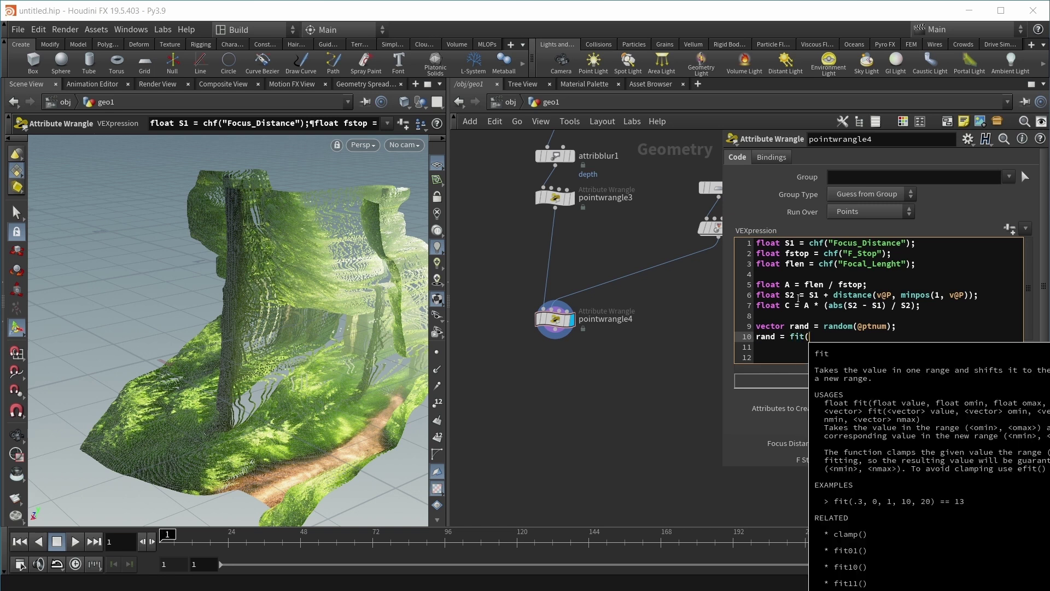
key("BackSpace")
type("01")
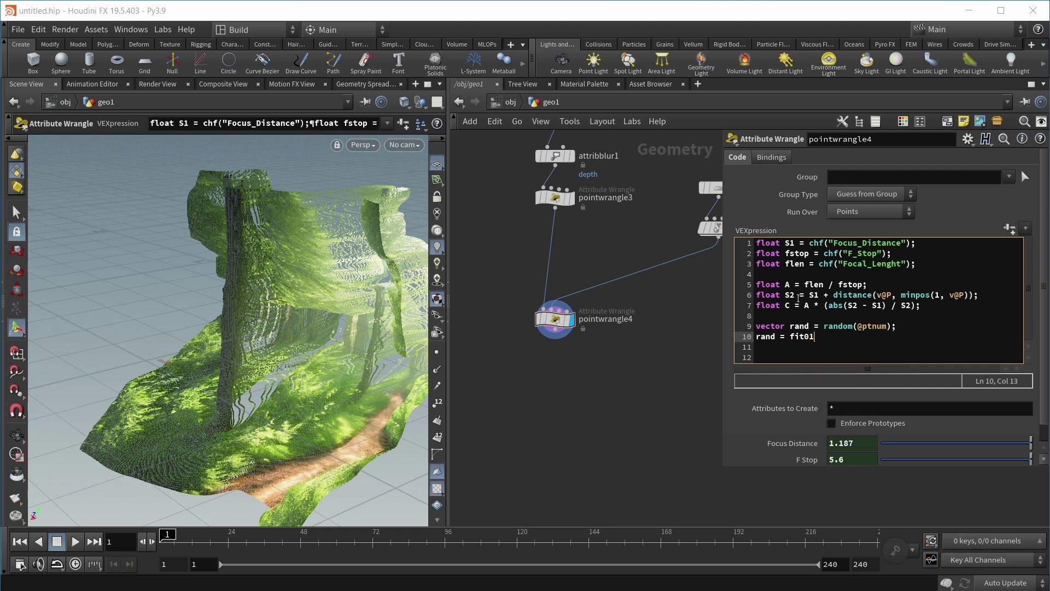
type("(rand")
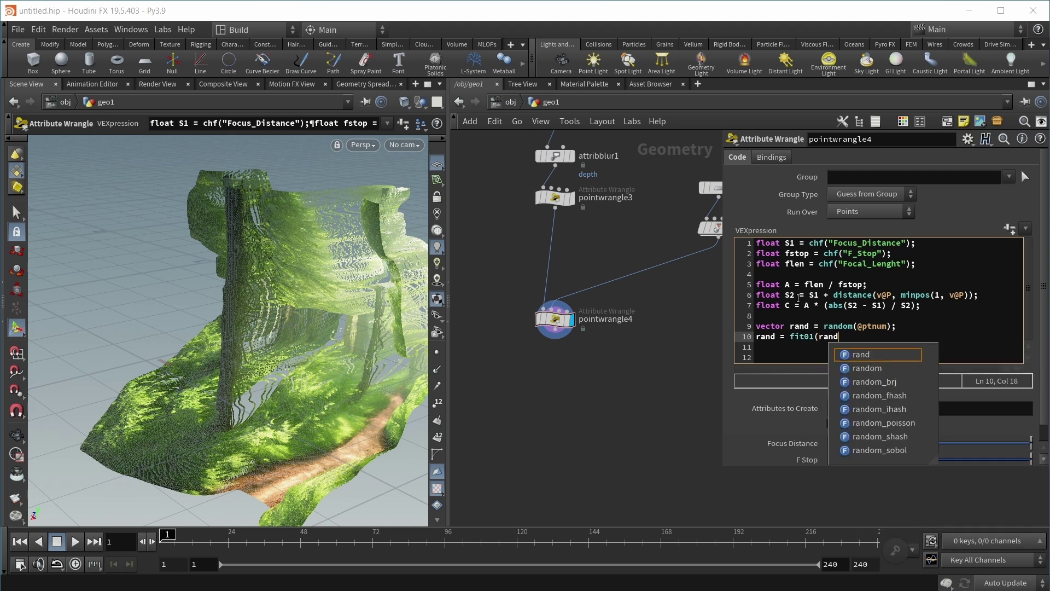
type(", {-1,-1,-1}")
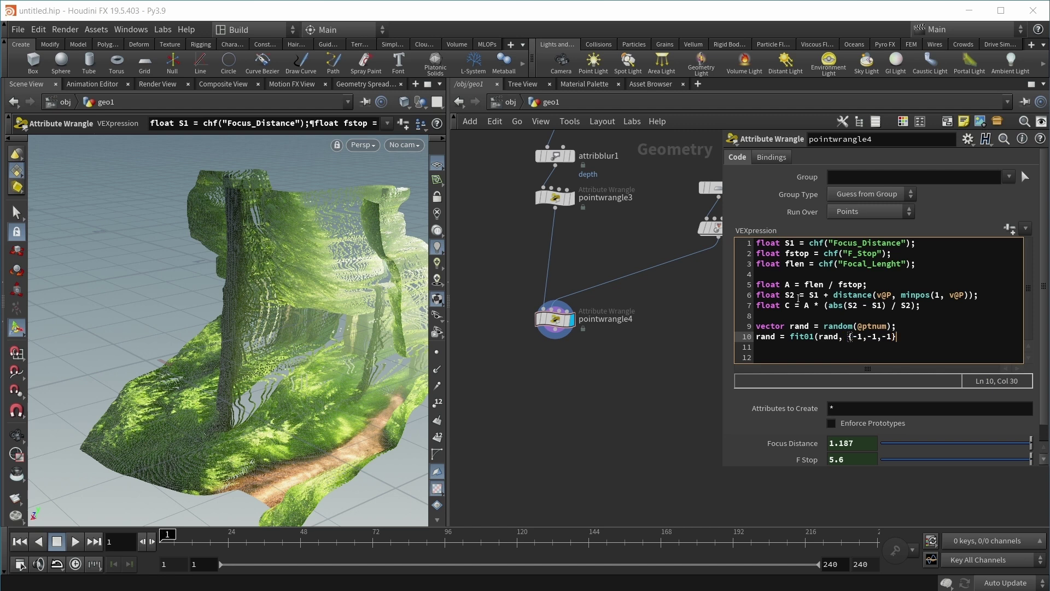
type(", {1,1,1});")
key("Return")
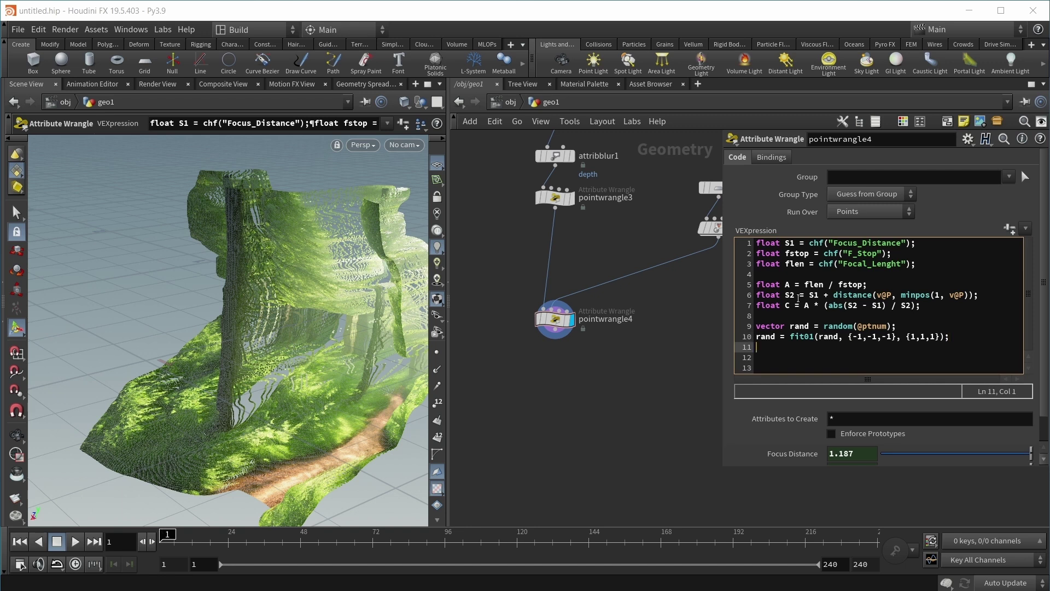
type("rand")
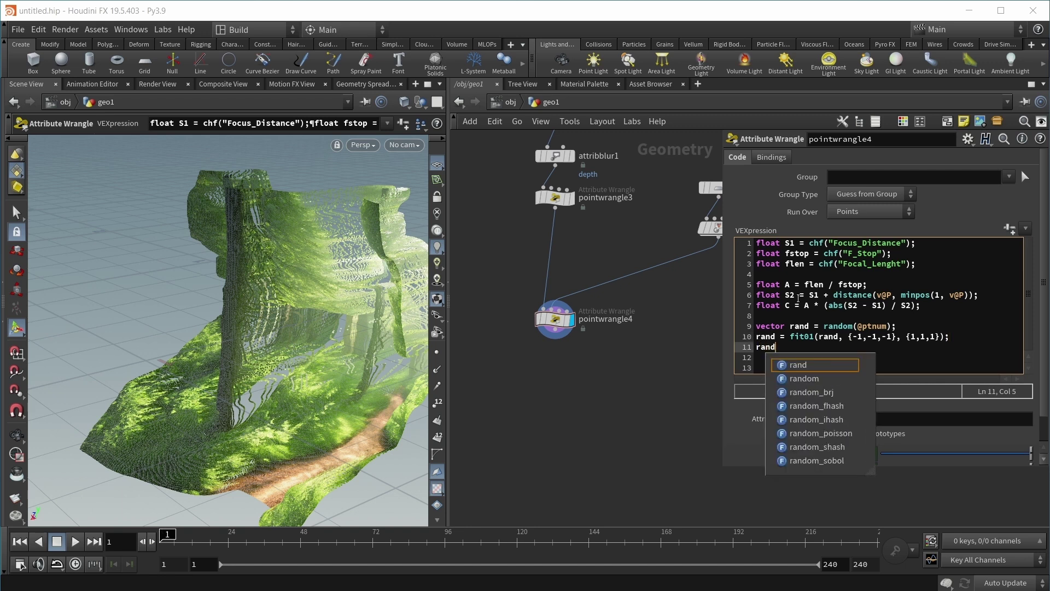
type(" = normalize(rand);")
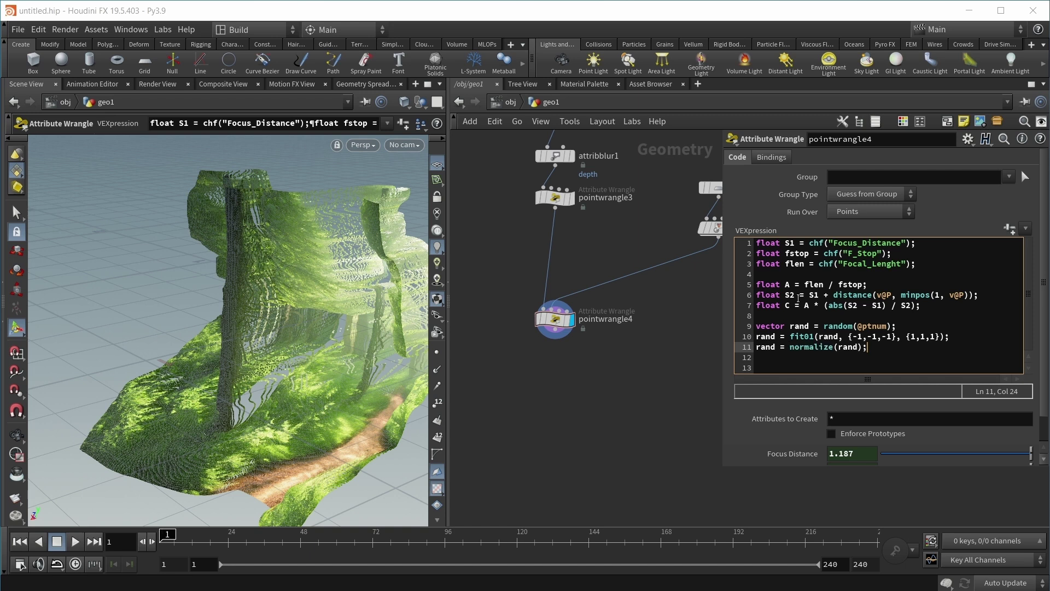
Step: Offset each point's position with v@P += rand * (C/1000)
key("Return")
key("Return")
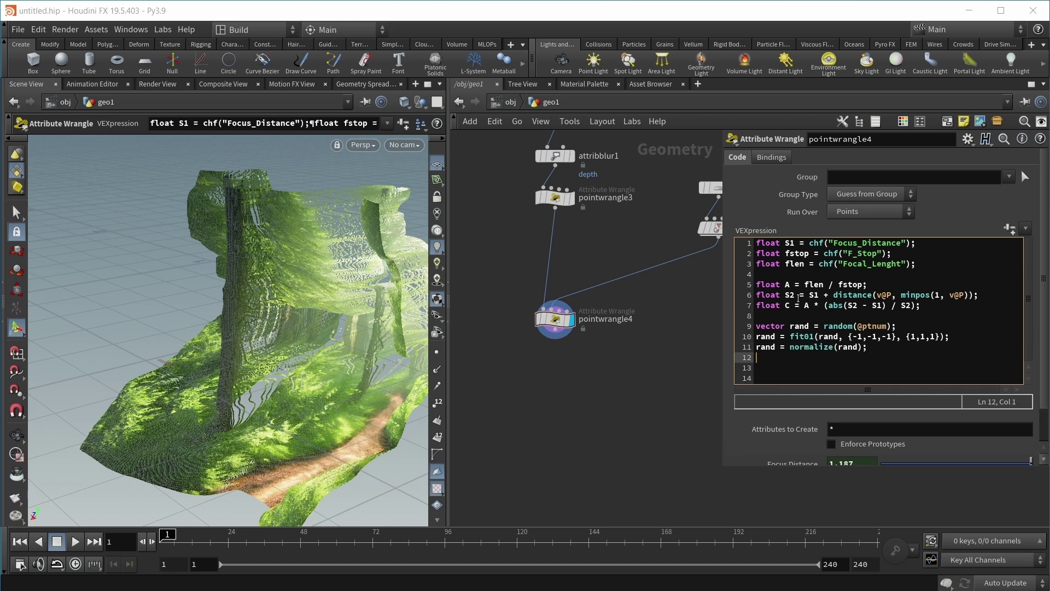
type("v@")
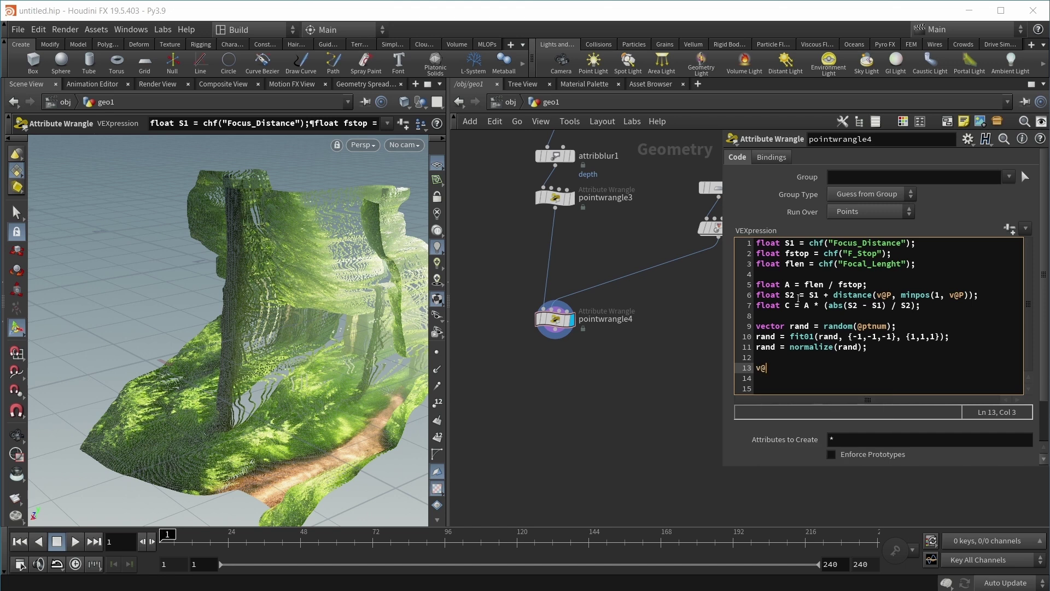
type("P ")
type("+= ")
type("rand")
type(" * C")
type("/1000")
type("(")
key("Right")
key("Right")
key("Right")
key("Right")
key("Right")
key("Right")
type(")")
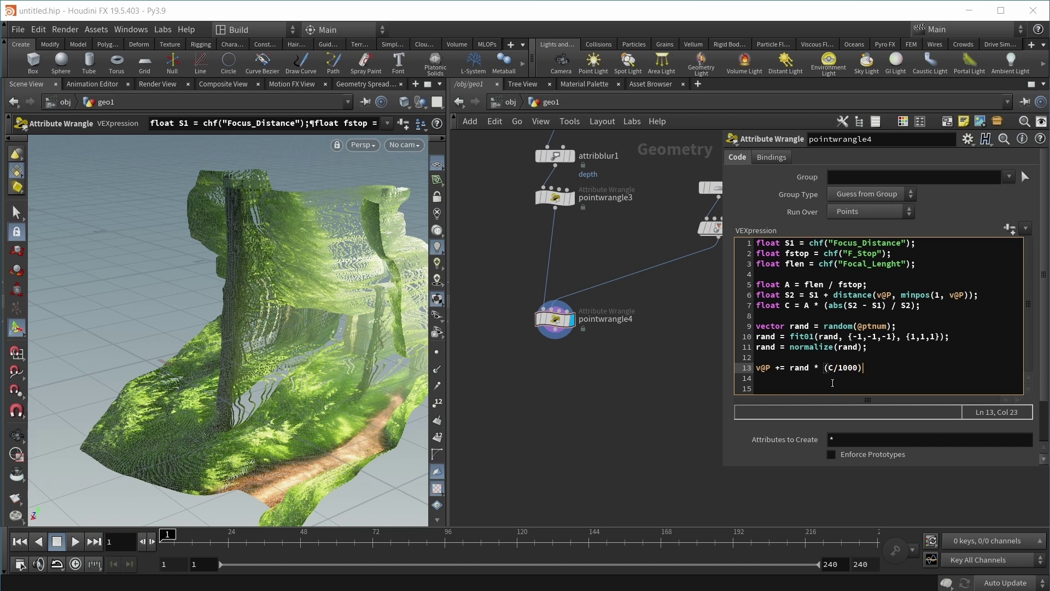
type(";")
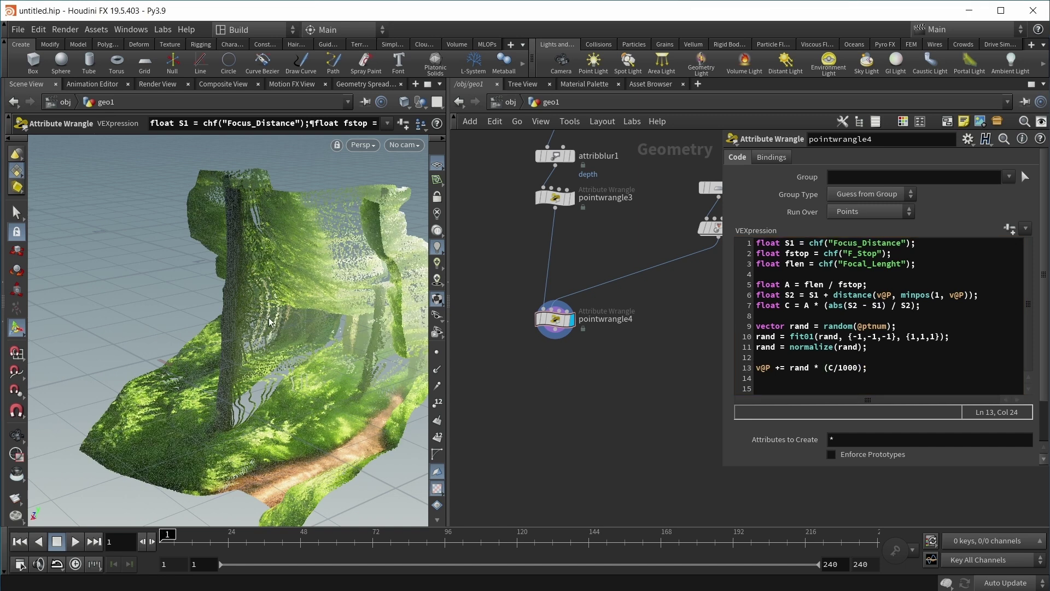
Step: Go up to object level and look through cam1 in a widened viewport
key("Escape")
left_click_drag(261, 313, 237, 323)
left_click(511, 102)
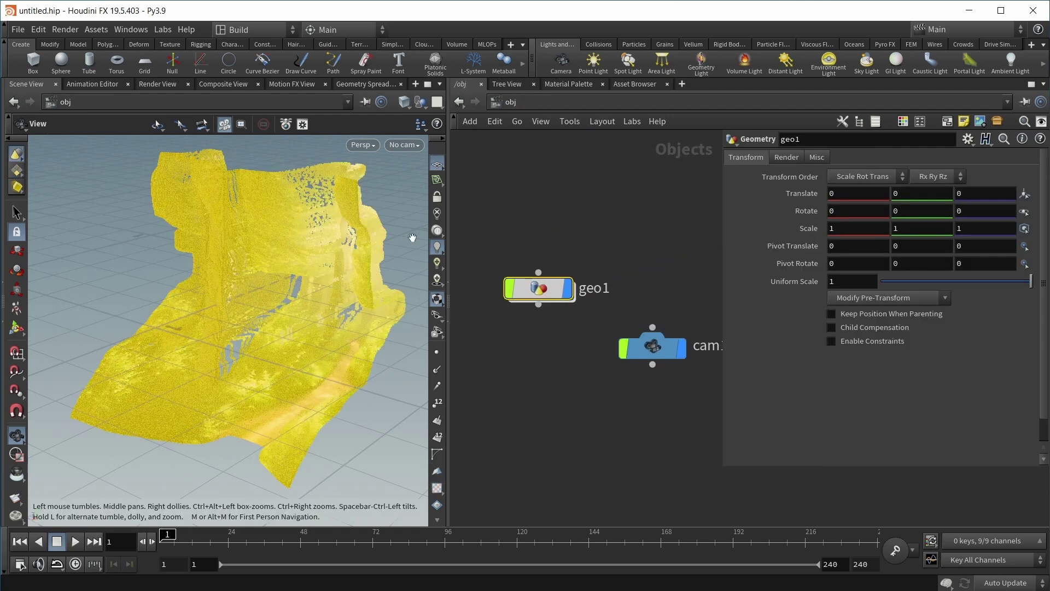
left_click(415, 145)
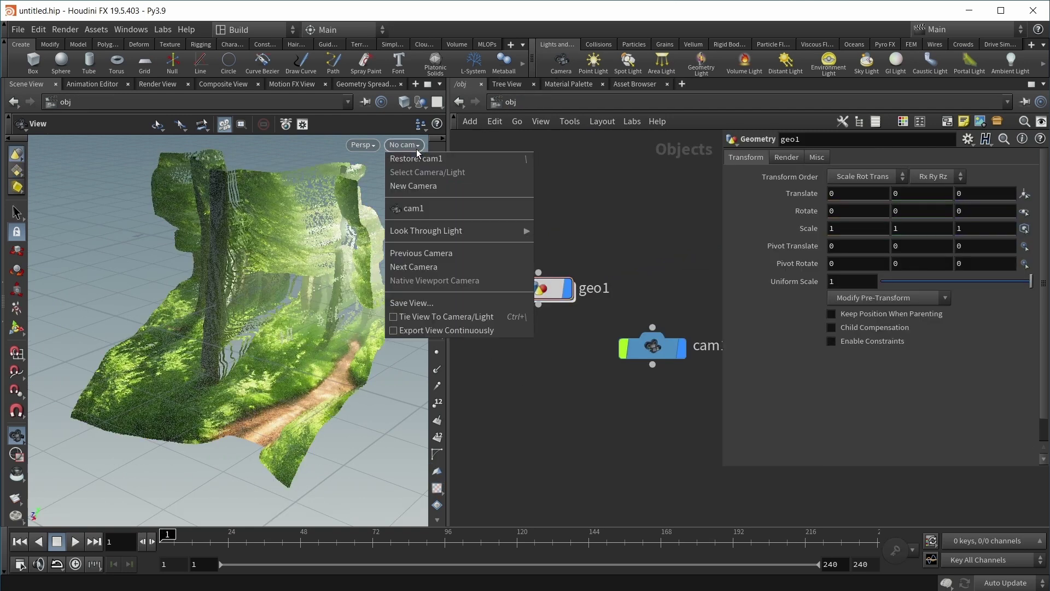
left_click(421, 208)
left_click_drag(449, 306, 507, 307)
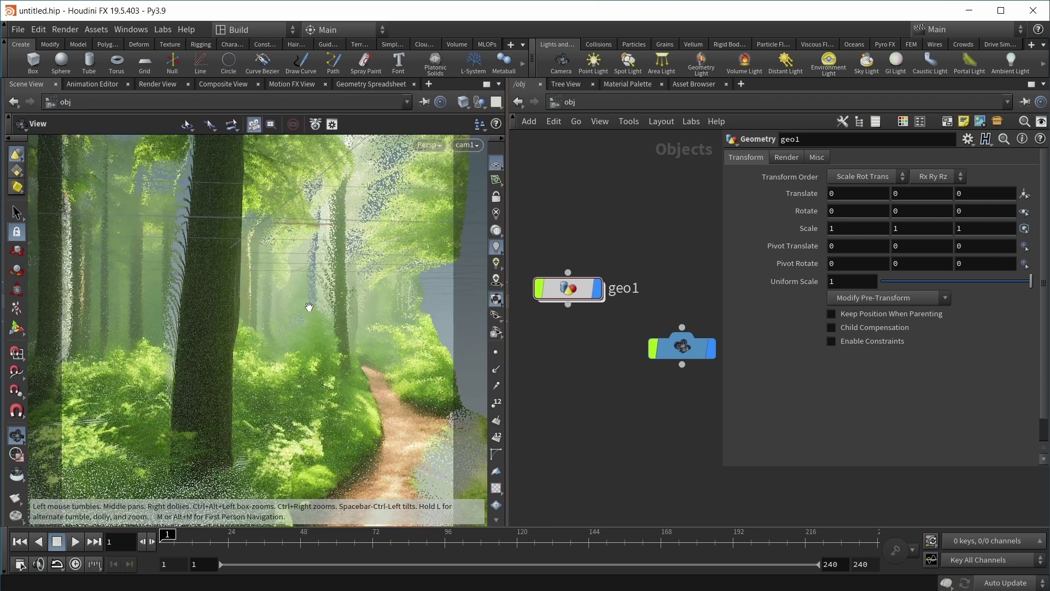
Step: Set the viewport background scheme to Dark and raise the displayed point size to 3.59
key("d")
left_click_drag(302, 163, 359, 165)
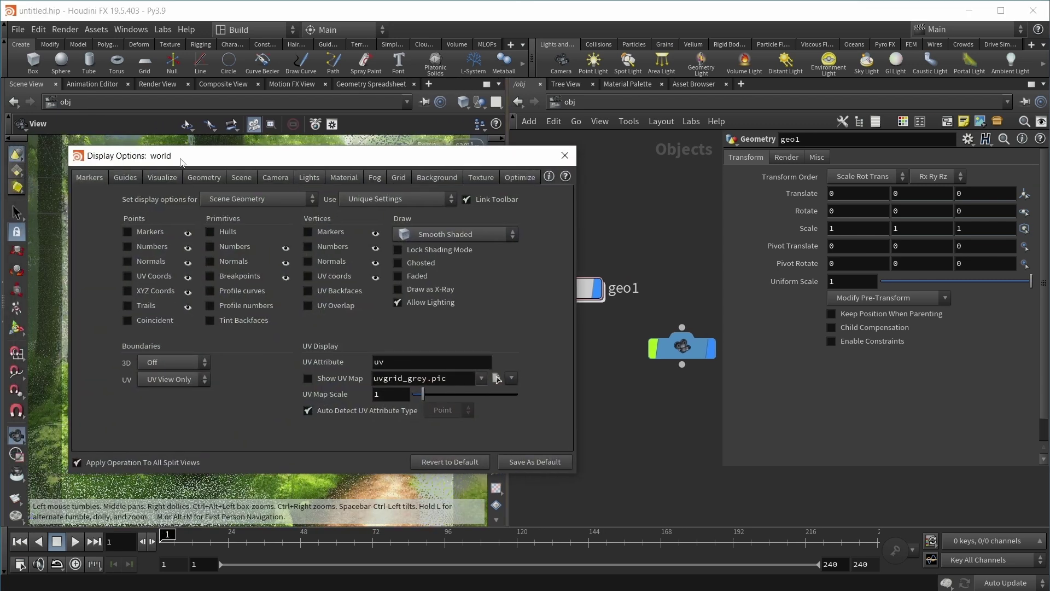
left_click(436, 178)
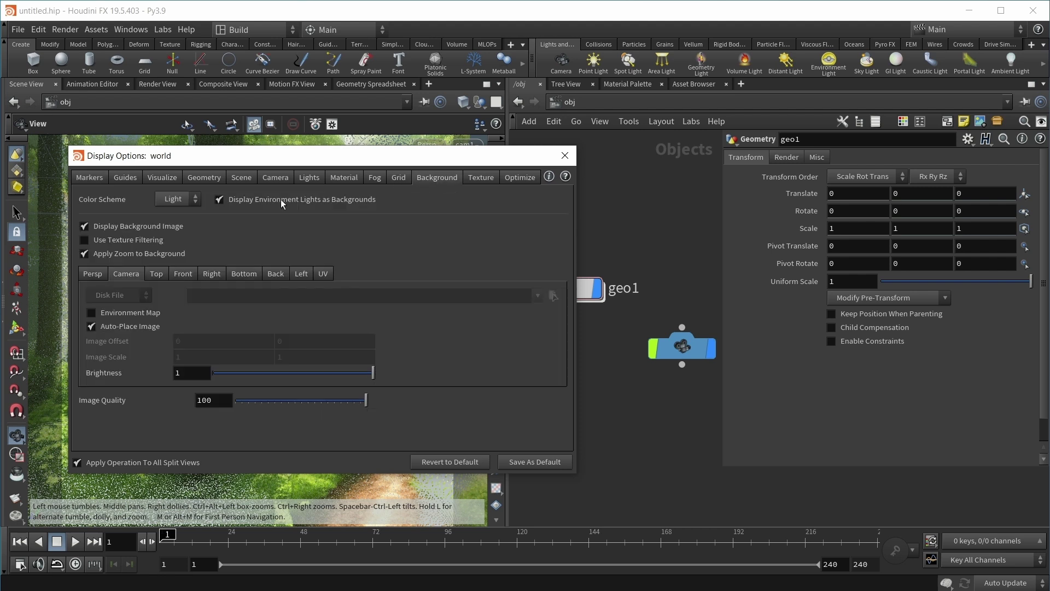
left_click(160, 199)
left_click(169, 225)
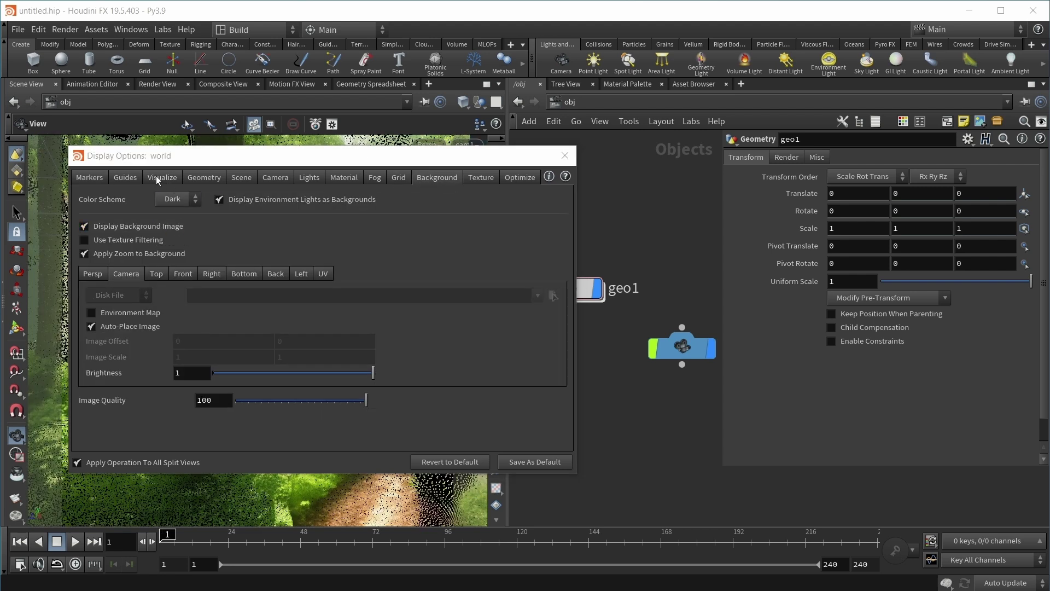
left_click(220, 178)
left_click_drag(215, 156, 435, 142)
left_click_drag(422, 367, 430, 367)
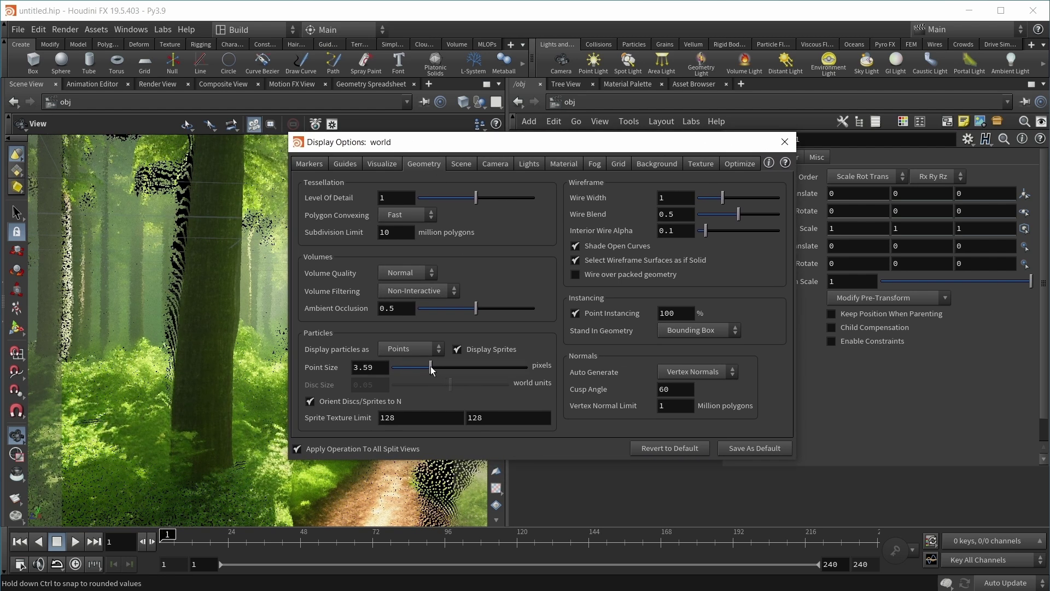
left_click(784, 141)
Step: Drag cam1's F-Stop down to 1.6599 and move the view toward the big trunk to inspect the blur
left_click(684, 348)
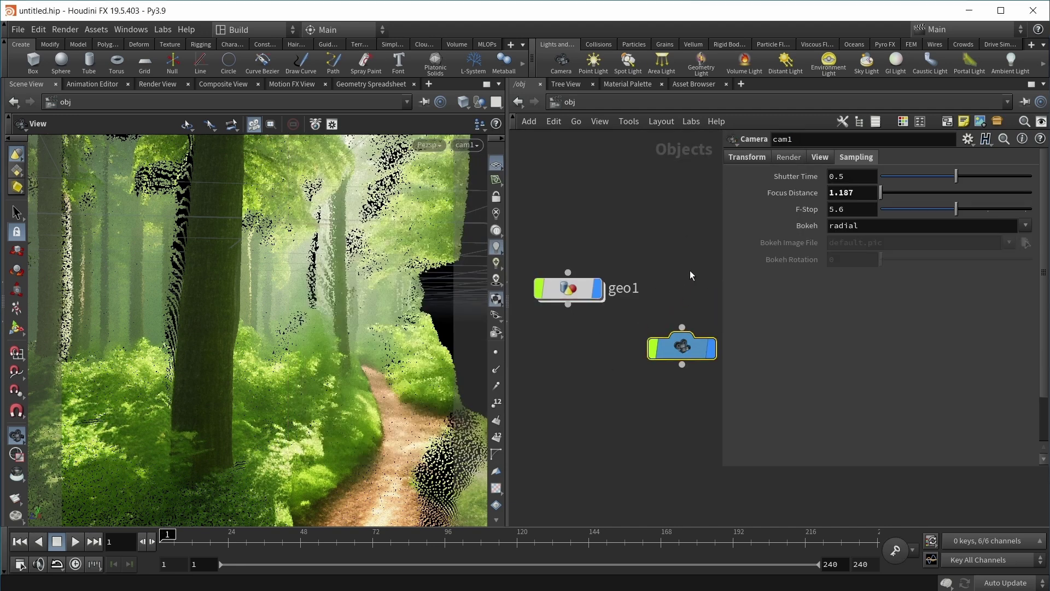
left_click_drag(960, 208, 890, 205)
middle_click_drag(860, 192, 873, 215)
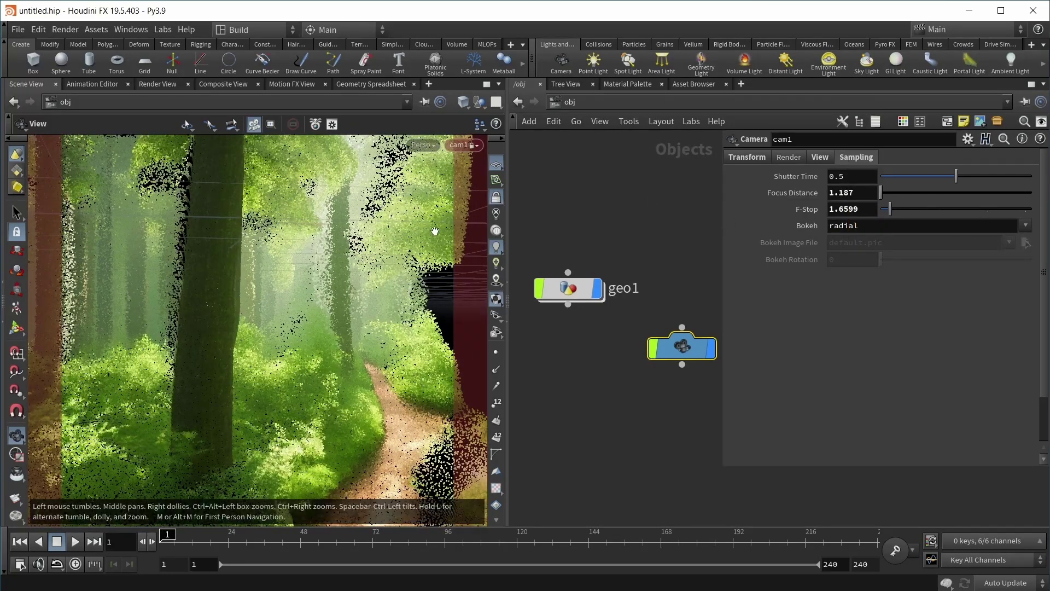
left_click_drag(341, 290, 299, 381)
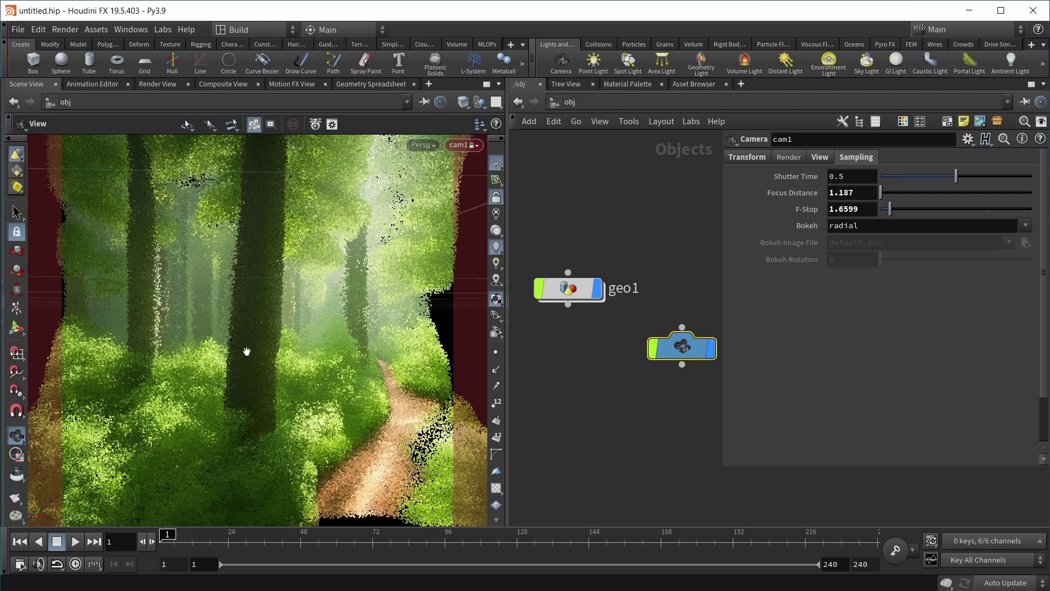
scroll(247, 351, "up", 3)
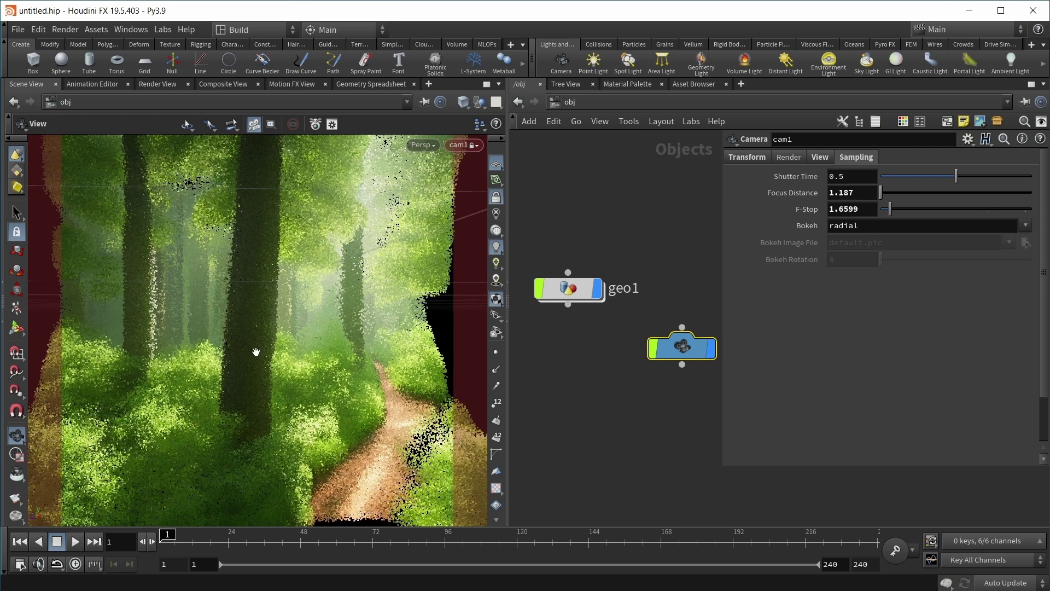